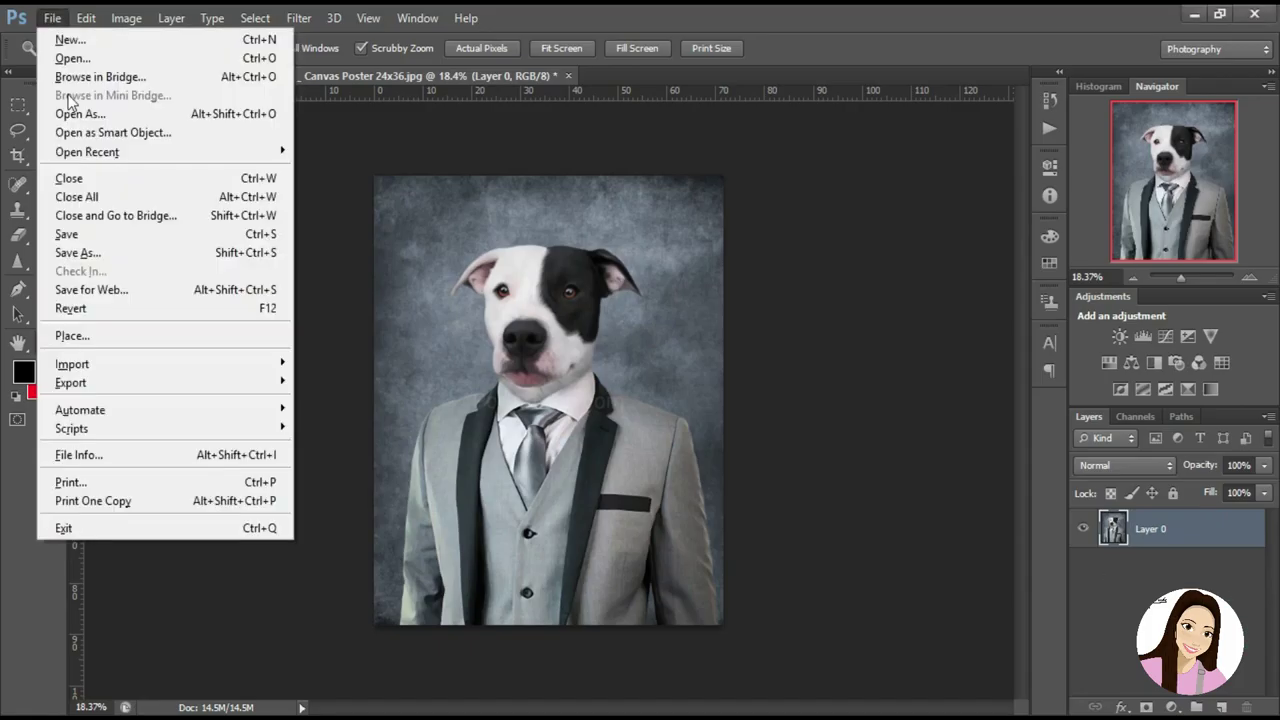
Open the dog photo, unlock its Background as Layer 0, and zoom in on the head
double_click(363, 288)
double_click(1097, 512)
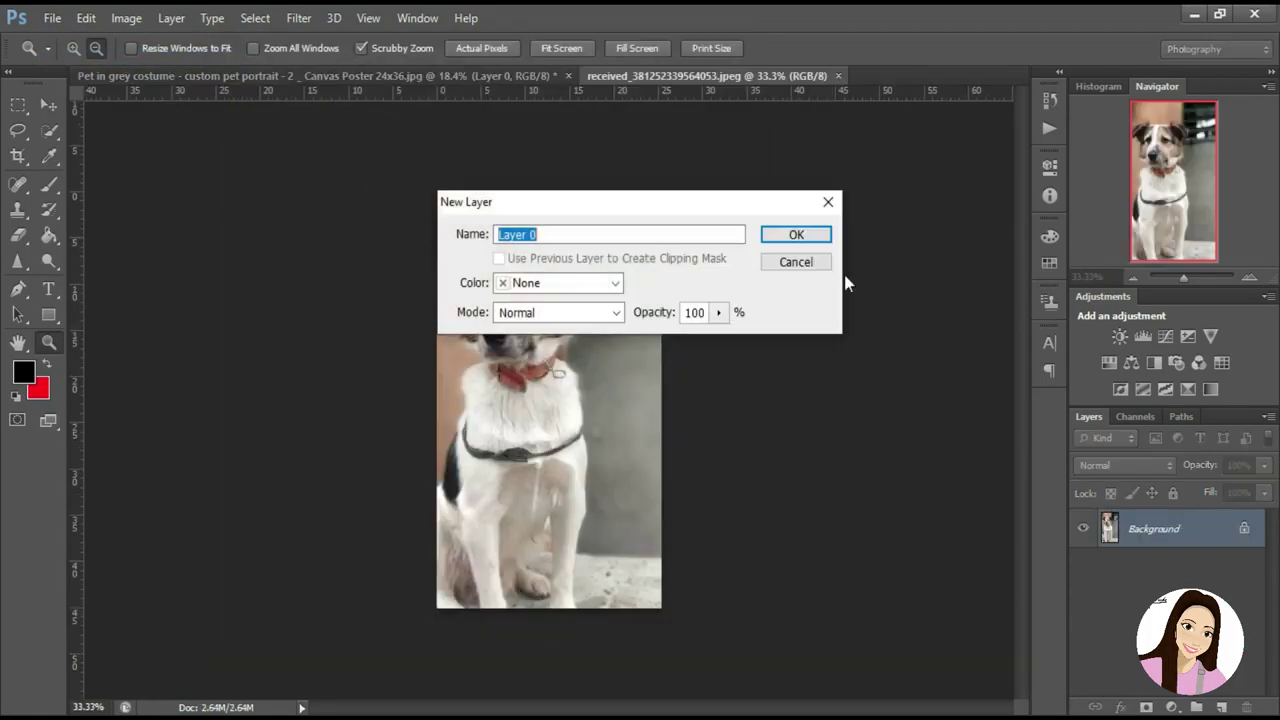
left_click(812, 232)
left_click_drag(497, 280, 771, 390)
left_click(17, 130)
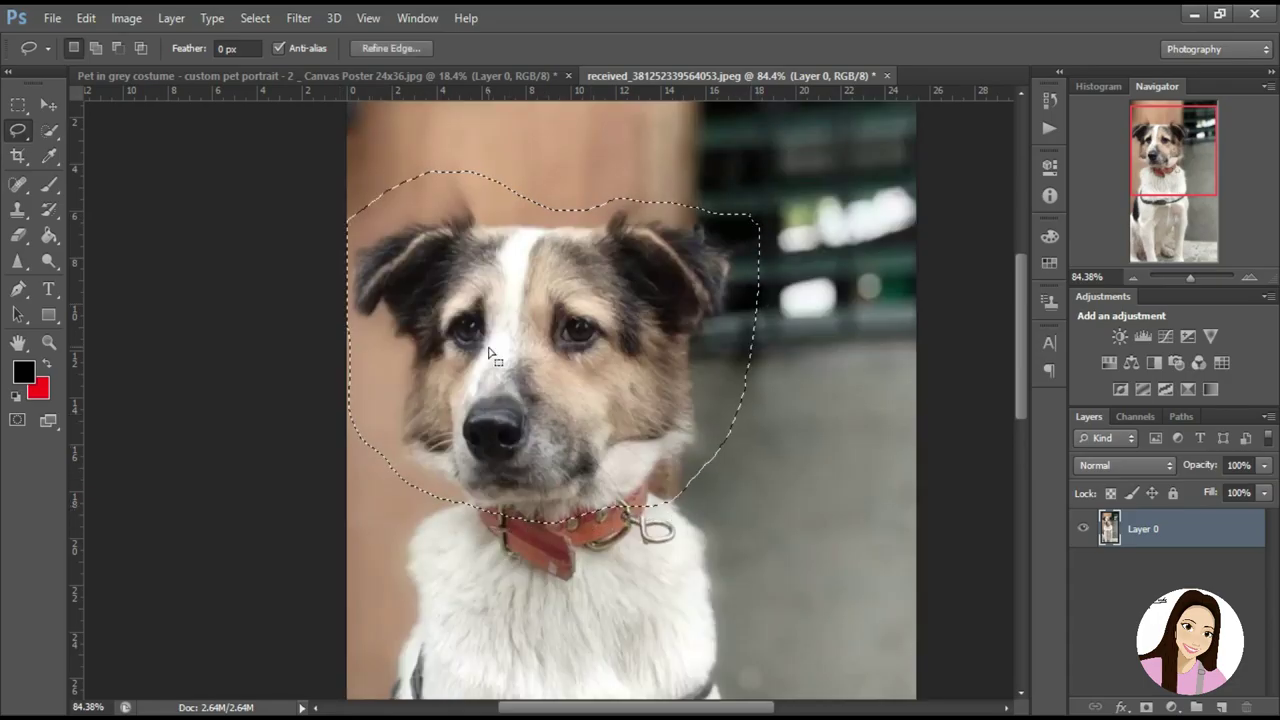
Move the lassoed dog head into the suit portrait and enlarge it over the painted head
key("v")
left_click_drag(491, 355, 529, 294)
key("ctrl+t")
mouse_move(605, 345)
left_mouse_down()
mouse_move(683, 422)
mouse_move(620, 381)
left_mouse_up()
key("v")
left_click(570, 295)
Hide the dog head Layer 1 and duplicate the portrait Layer 0
left_click(1083, 528)
right_click(1150, 566)
left_click(792, 229)
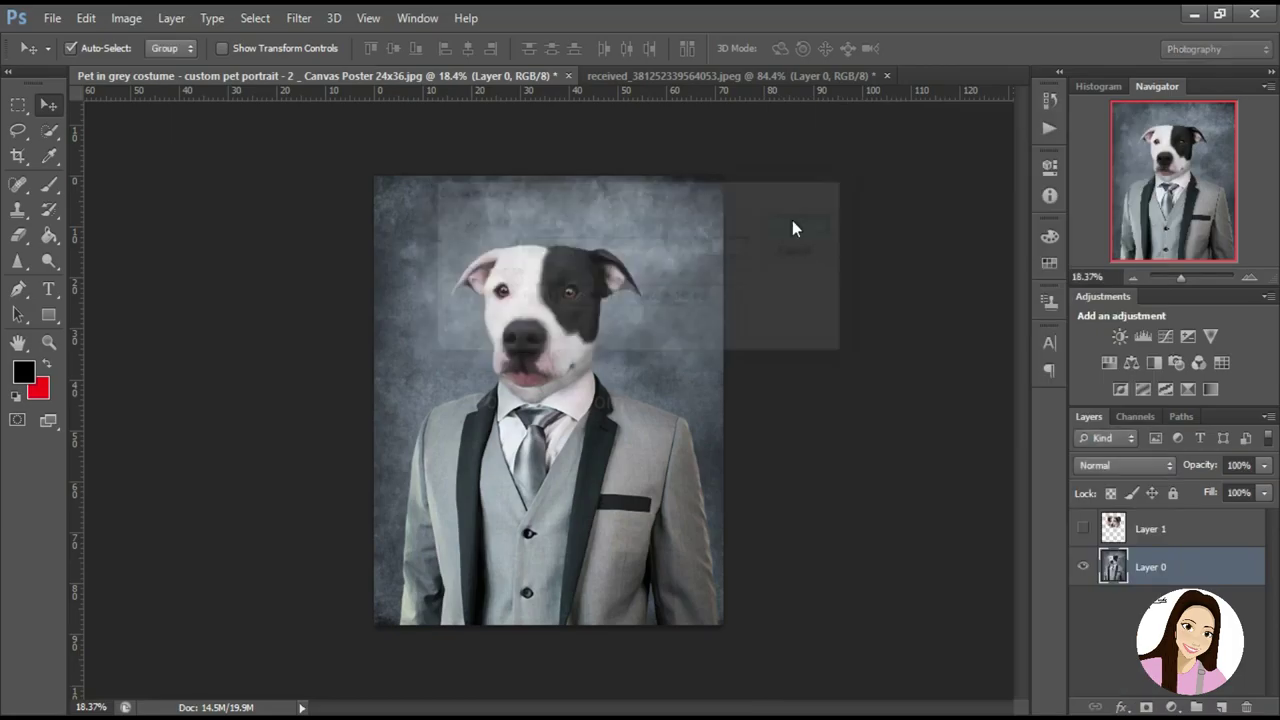
key("z")
left_click_drag(528, 278, 580, 278)
Lasso the painted head on Layer 0 copy, Content-Aware fill it, and deselect
left_click(17, 133)
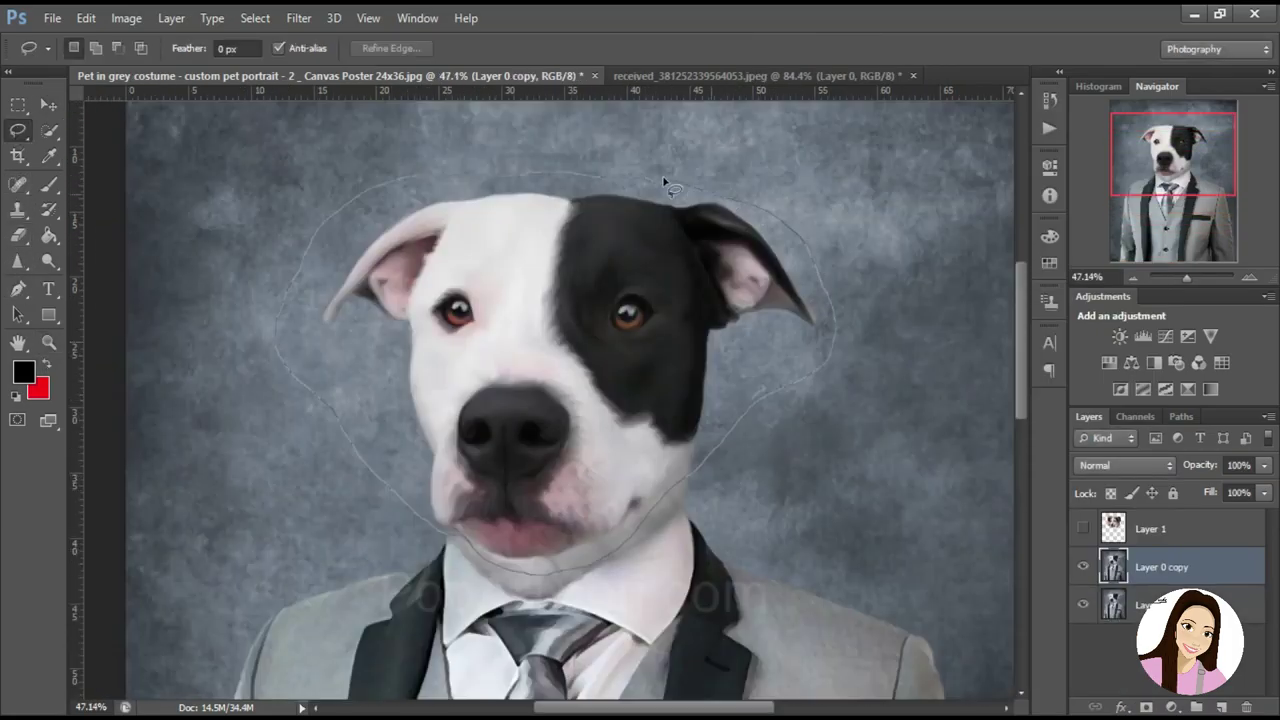
left_click(49, 184)
mouse_move(457, 243)
left_mouse_down()
mouse_move(771, 429)
mouse_move(729, 286)
left_mouse_up()
left_click(86, 18)
left_click(133, 279)
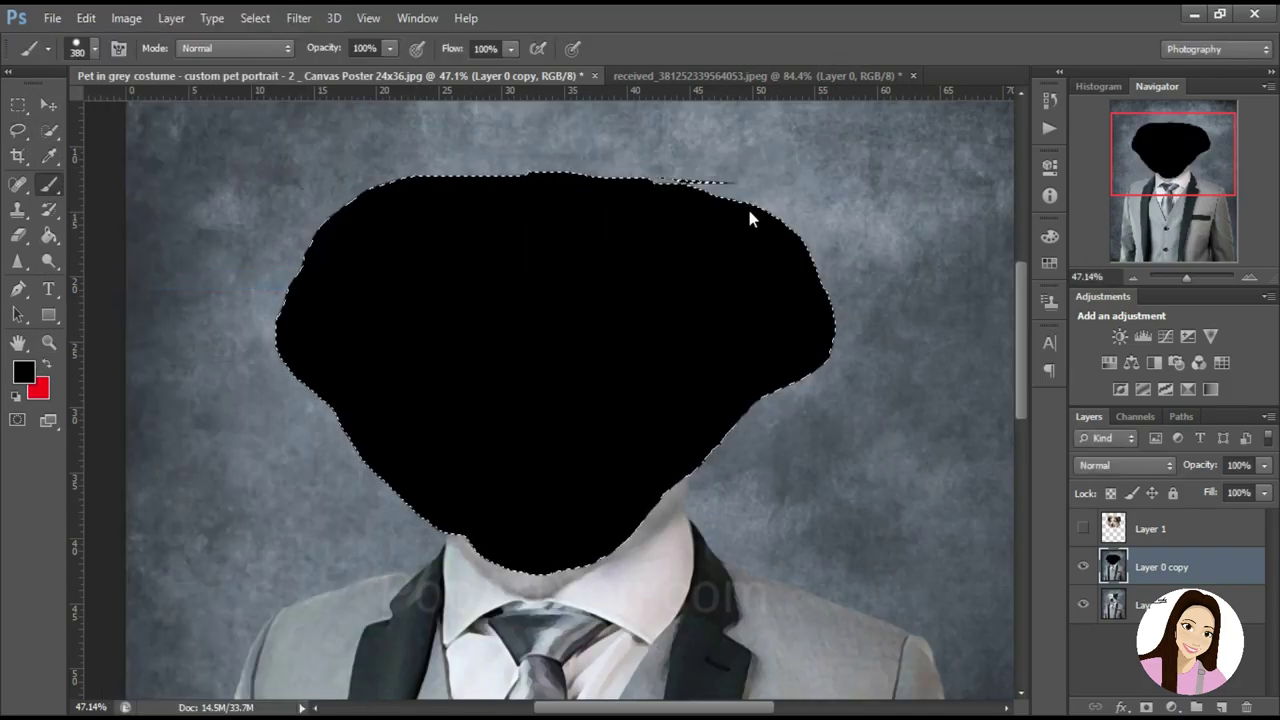
left_click(743, 252)
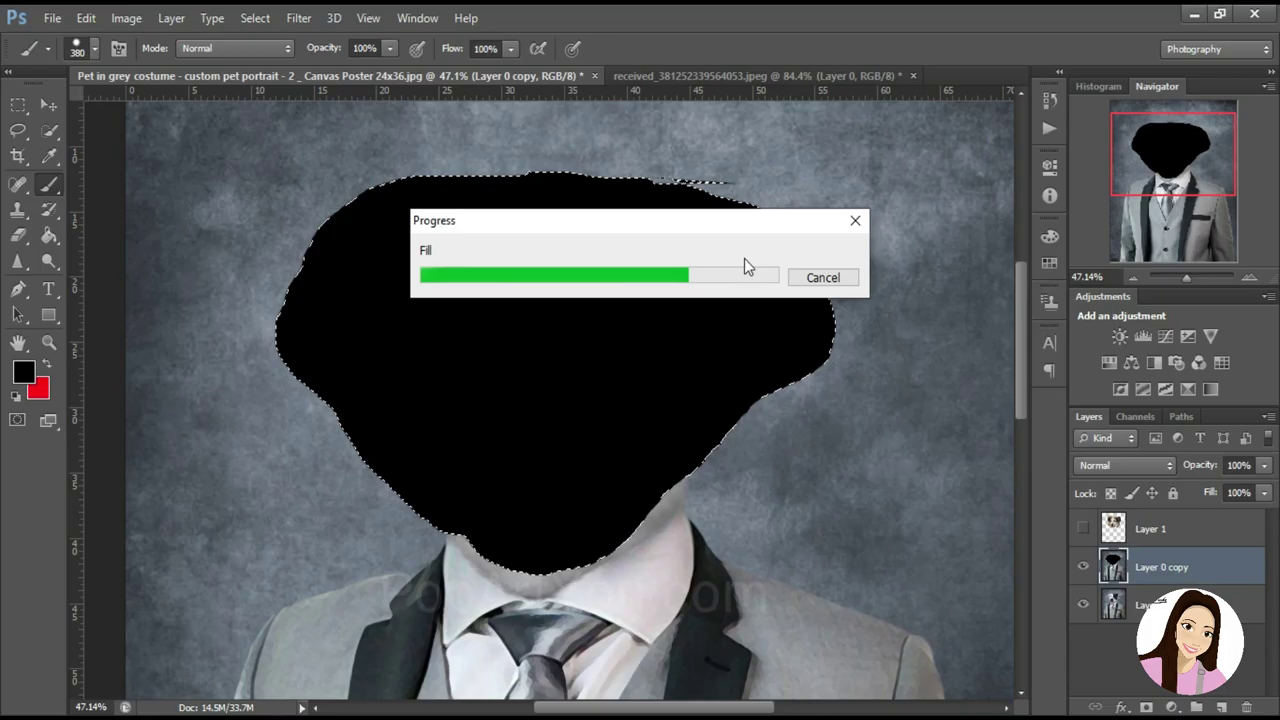
left_click(255, 18)
left_click(265, 57)
Zoom in and spot-heal the leftover seam and faint streaks across the backdrop
key("z")
left_click_drag(422, 253, 608, 280)
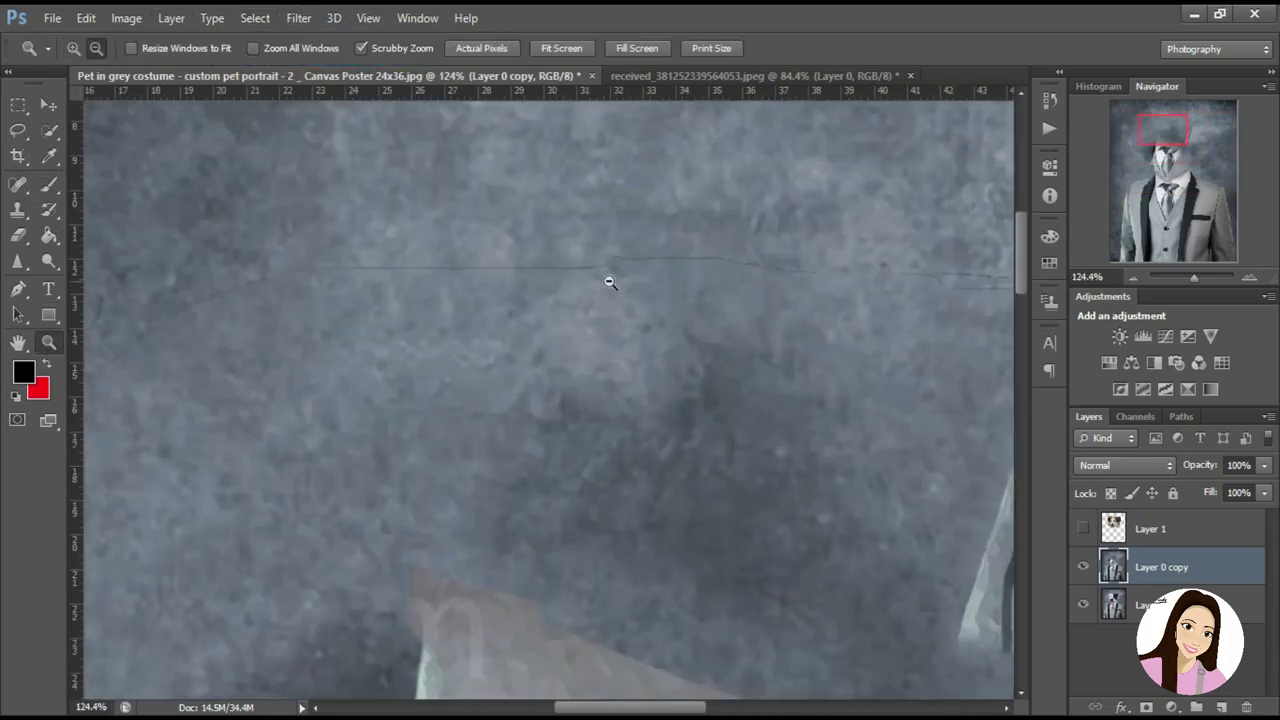
key("j")
left_click_drag(337, 257, 794, 257)
right_click(330, 262)
key("Escape")
scroll(550, 400, "left", 2)
left_click_drag(386, 266, 131, 428)
scroll(550, 400, "down", 3)
left_click_drag(277, 270, 225, 368)
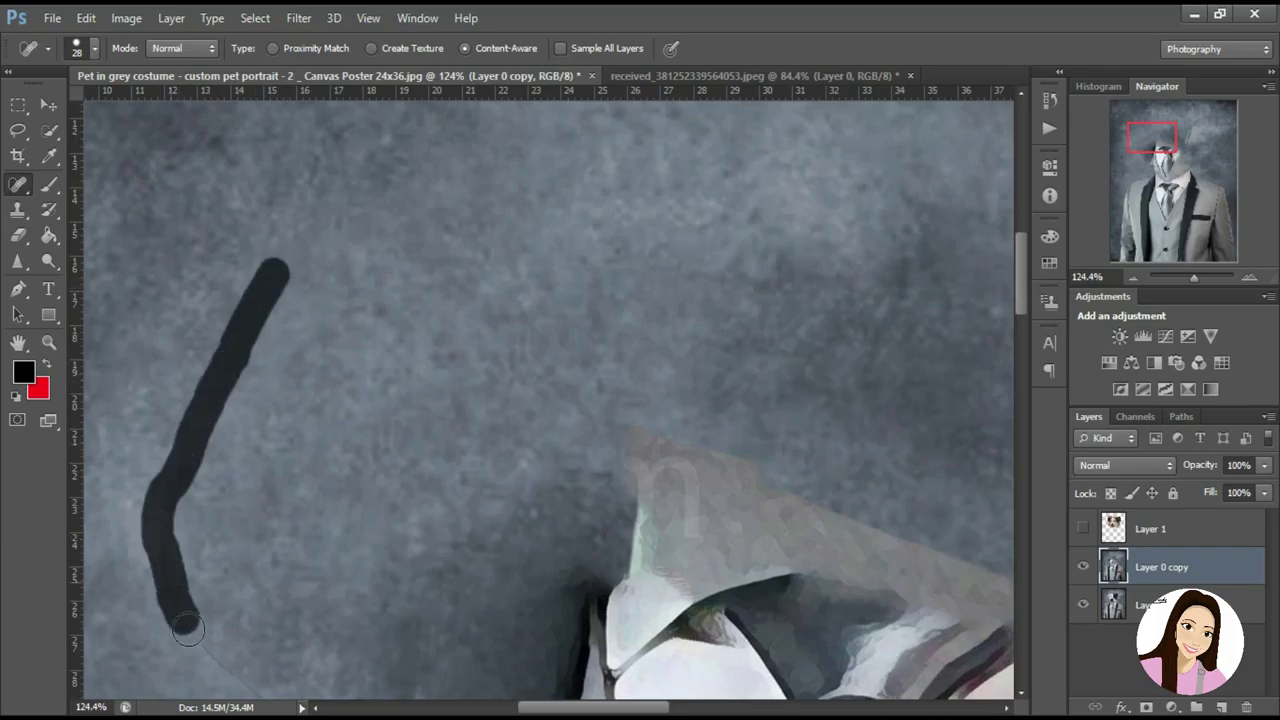
left_click_drag(188, 628, 190, 630)
scroll(337, 400, "down", 3)
scroll(337, 400, "down", 1)
left_click_drag(200, 290, 525, 650)
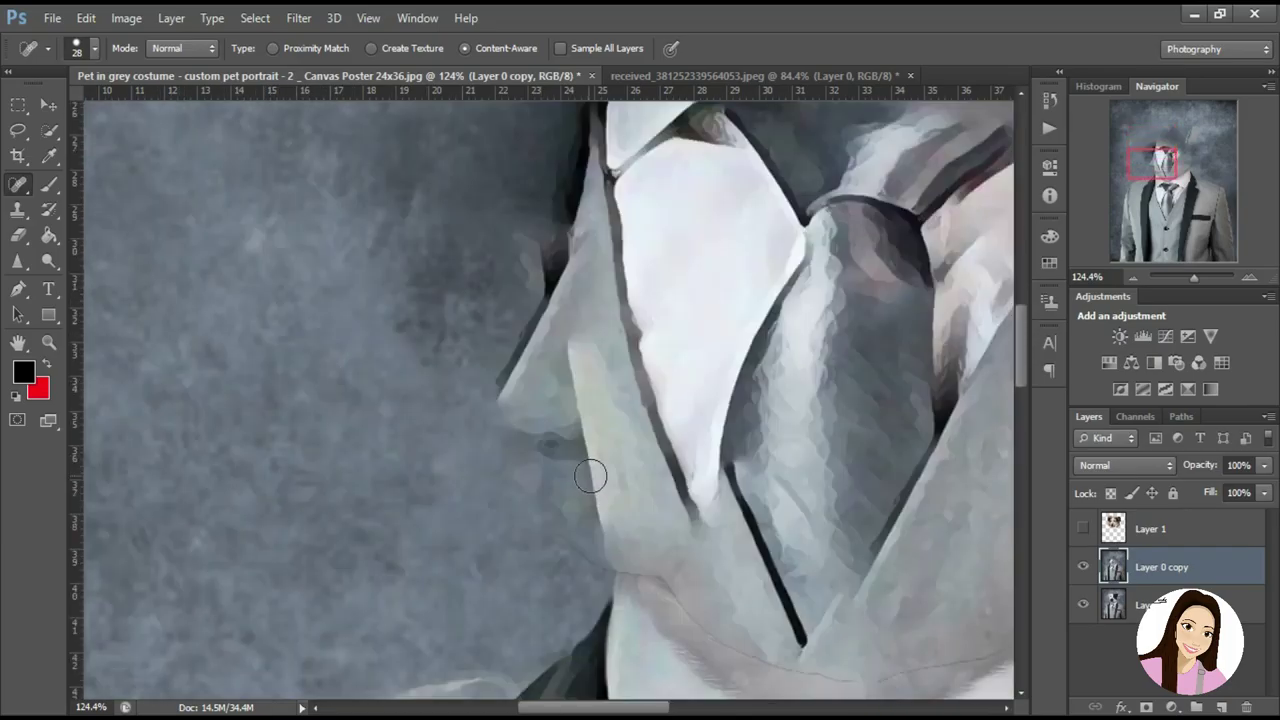
Heal the collar edge and backdrop blotches with a 46 px healing brush, then zoom out
scroll(590, 477, "down", 2)
left_click_drag(550, 432, 673, 482)
scroll(680, 688, "right", 5)
mouse_move(557, 512)
left_mouse_down()
mouse_move(848, 232)
mouse_move(797, 257)
left_mouse_up()
scroll(908, 542, "up", 3)
scroll(688, 426, "right", 5)
right_click(750, 225)
key("Return")
mouse_move(715, 160)
left_mouse_down()
mouse_move(690, 440)
mouse_move(460, 525)
left_mouse_up()
scroll(706, 330, "up", 5)
mouse_move(760, 458)
left_mouse_down()
mouse_move(514, 251)
mouse_move(428, 210)
left_mouse_up()
key("z")
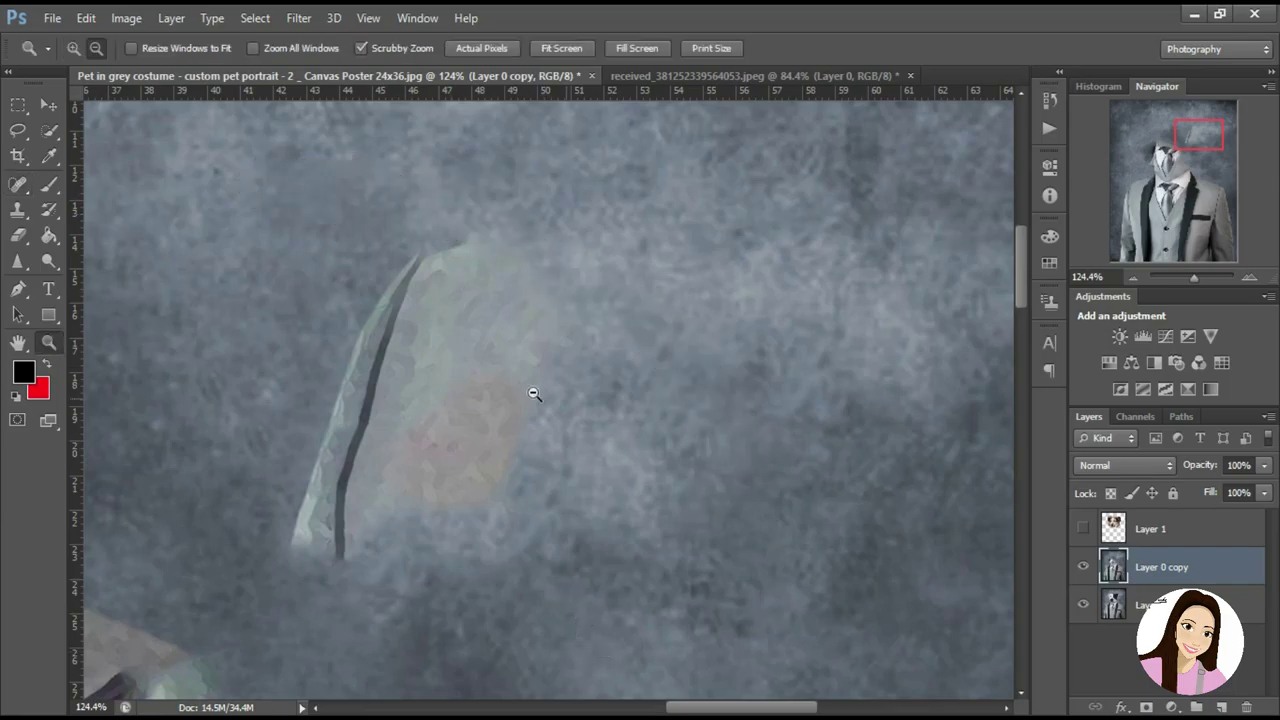
left_click_drag(534, 400, 470, 400)
key("l")
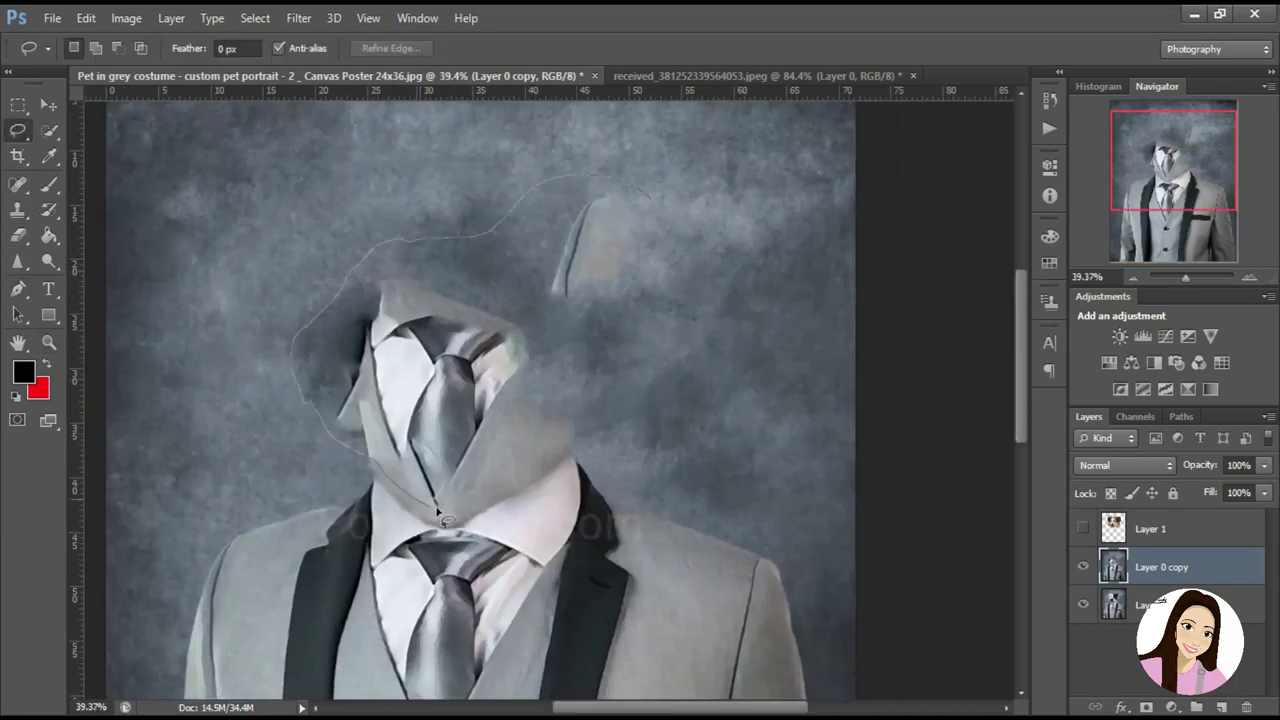
Content-Aware fill the lassoed leftover collar area above the shirt and deselect
left_click(49, 184)
left_click_drag(600, 250, 471, 457)
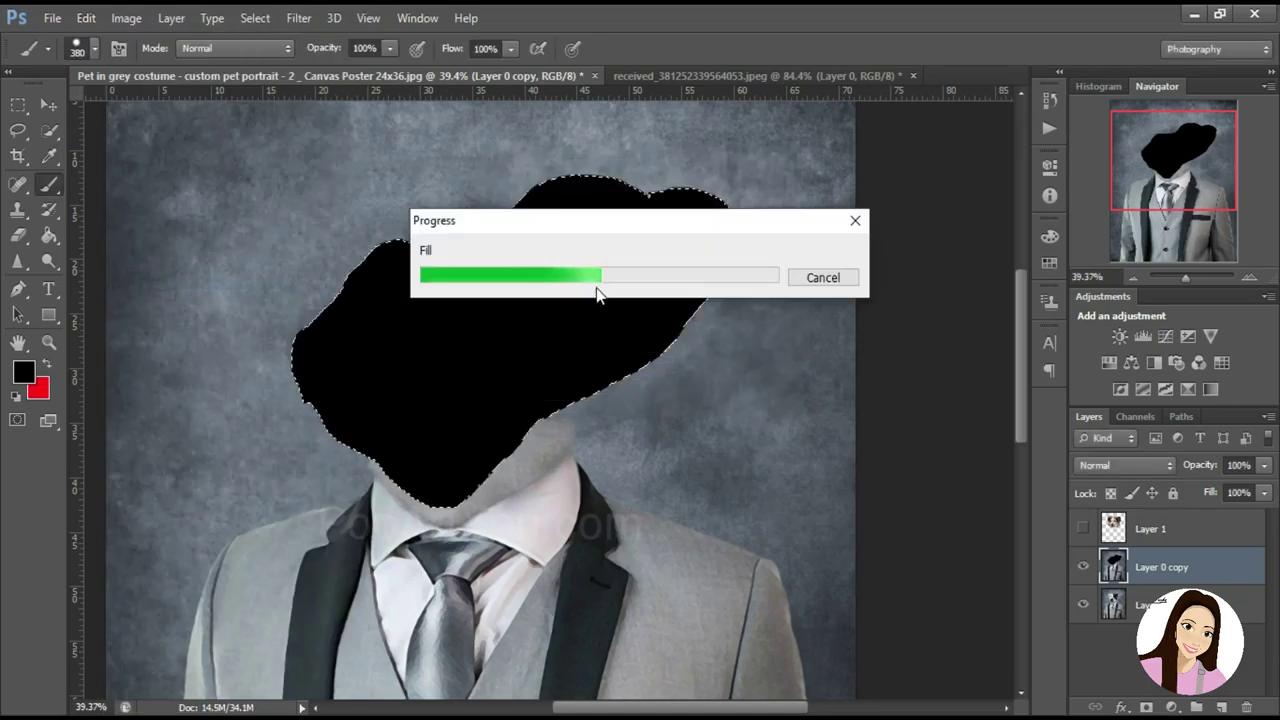
key("ctrl+d")
Zoom in on the stray lapel fragment and Content-Aware fill it away
key("z")
left_click_drag(620, 335, 807, 338)
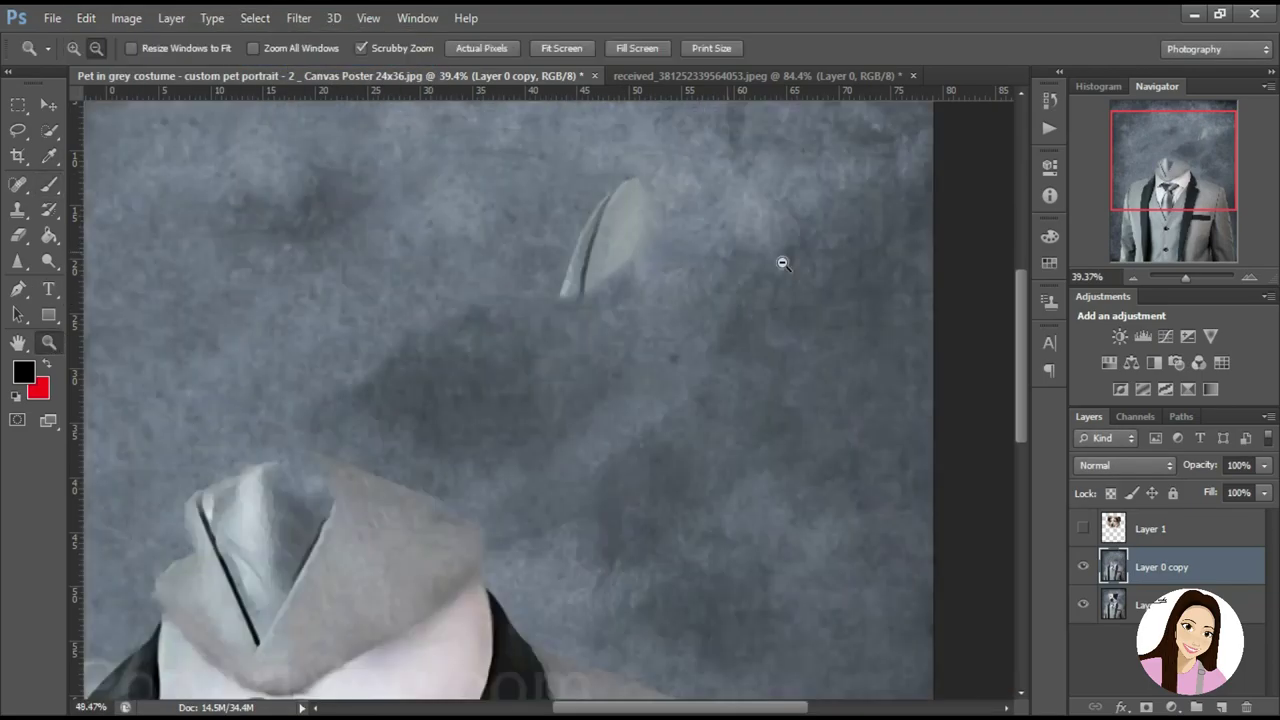
key("l")
left_click_drag(716, 268, 720, 272)
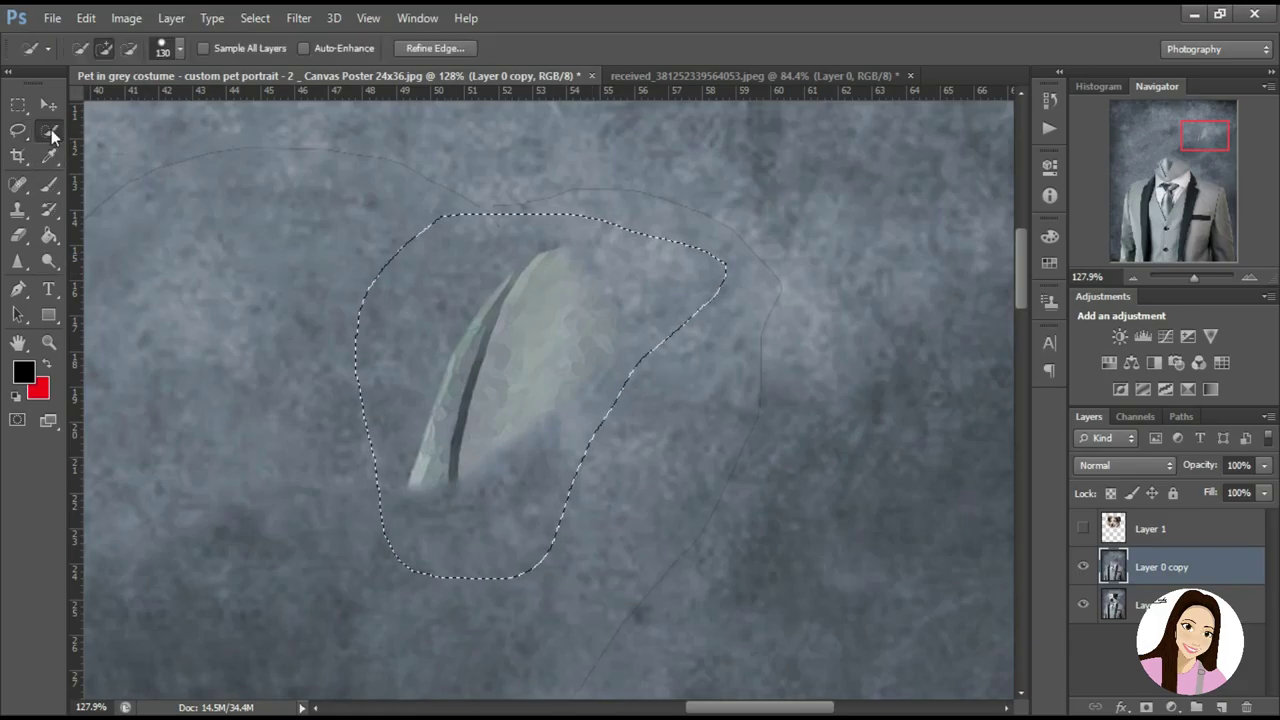
key("alt+BackSpace")
left_click(86, 18)
left_click(140, 277)
left_click(747, 205)
key("j")
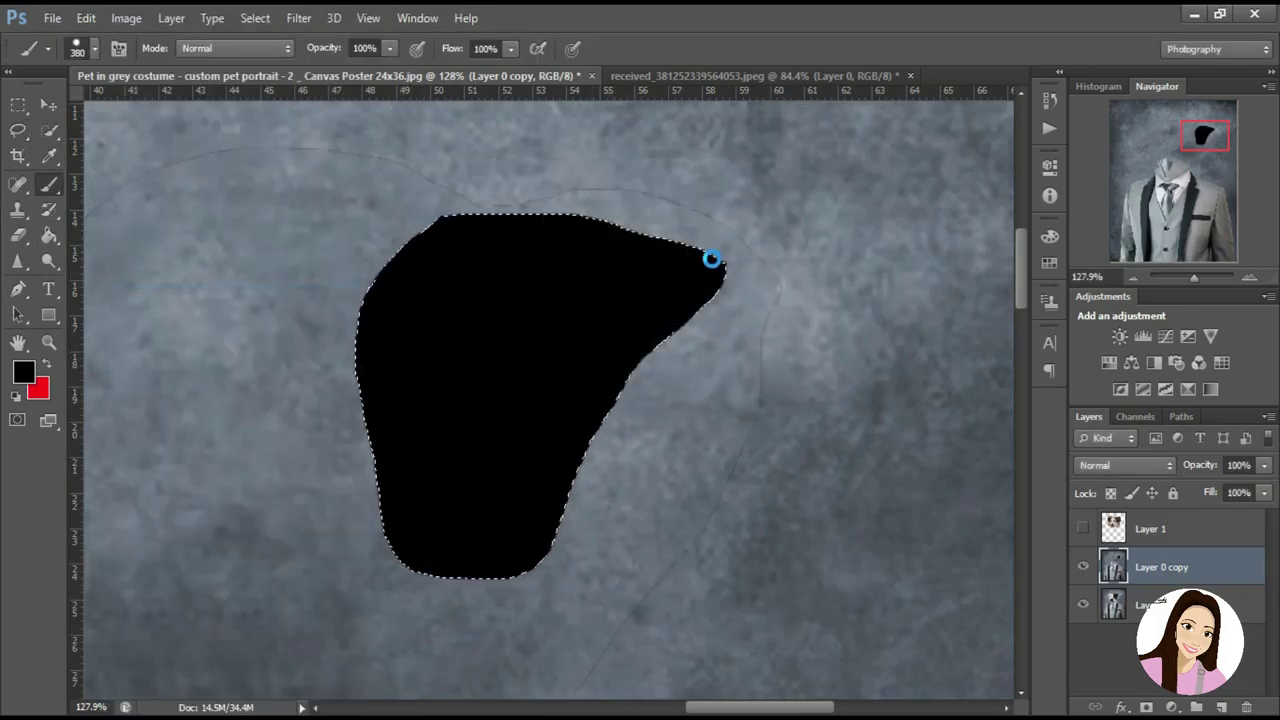
key("ctrl+d")
Spot-heal the remaining blotches and faint outline across the backdrop
left_click_drag(488, 197, 627, 648)
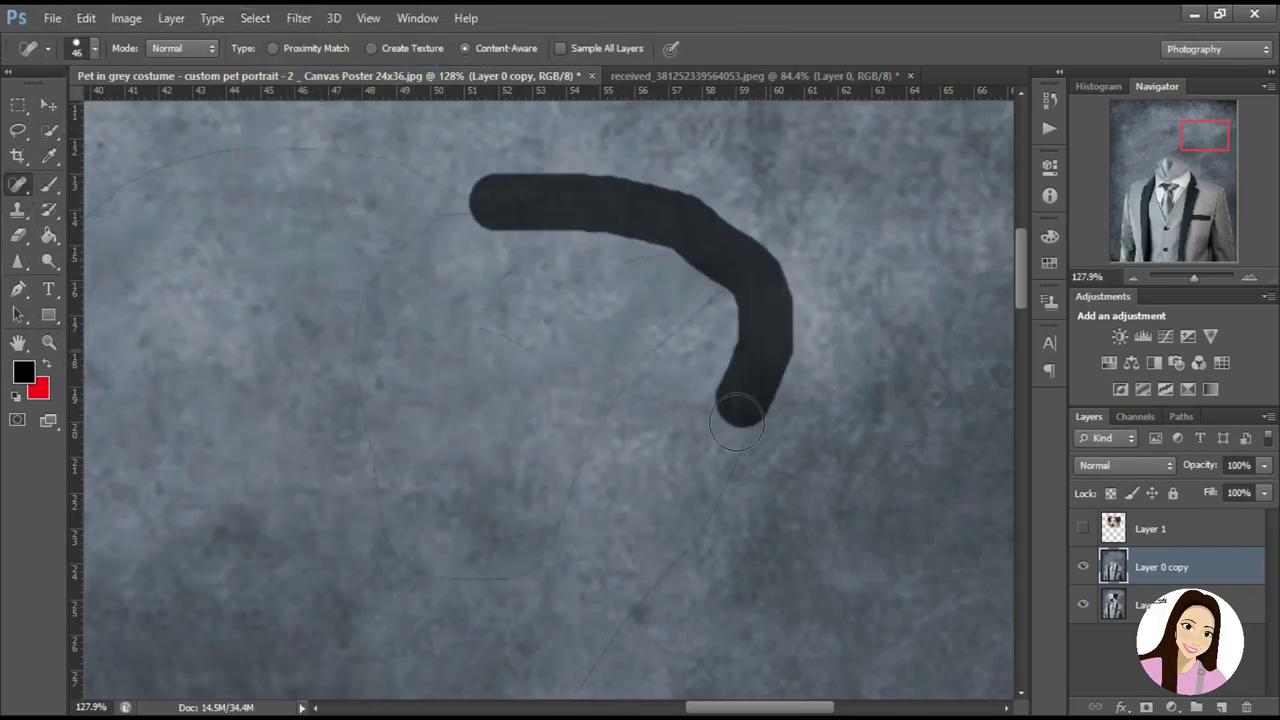
left_click_drag(729, 278, 510, 213)
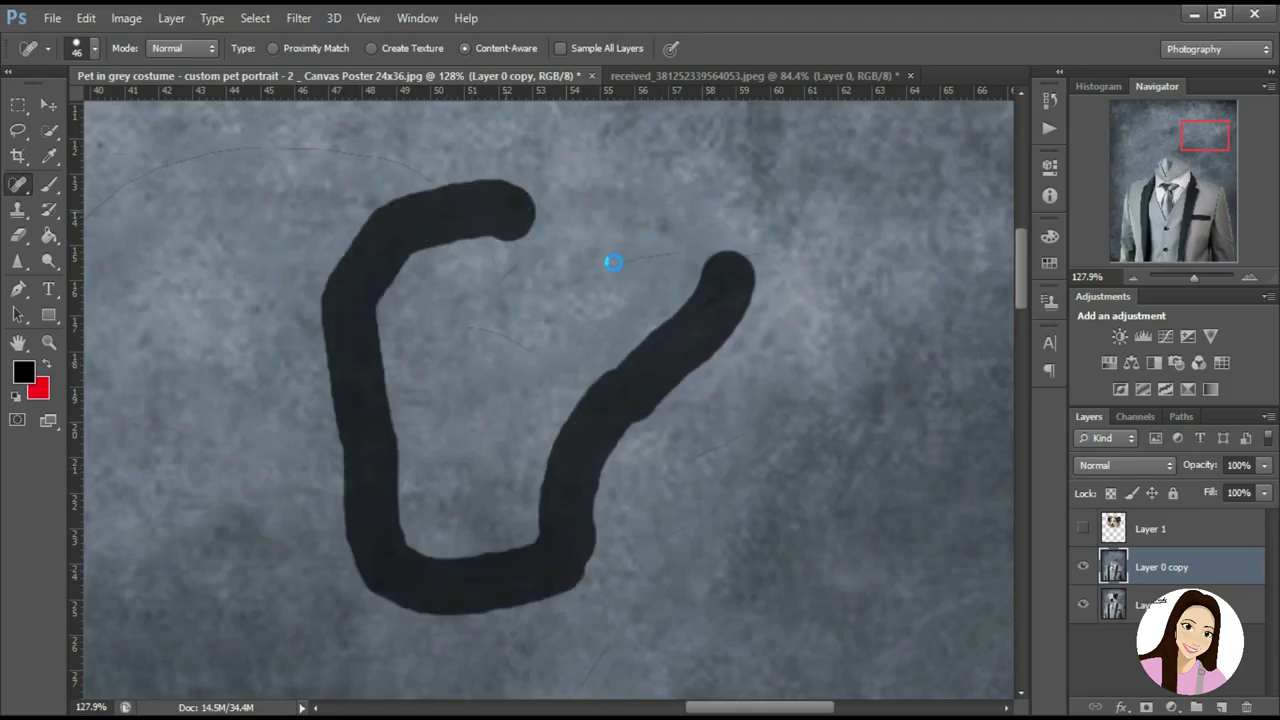
scroll(620, 266, "left", 5)
left_click_drag(714, 177, 171, 343)
scroll(550, 400, "left", 5)
left_click_drag(812, 257, 143, 630)
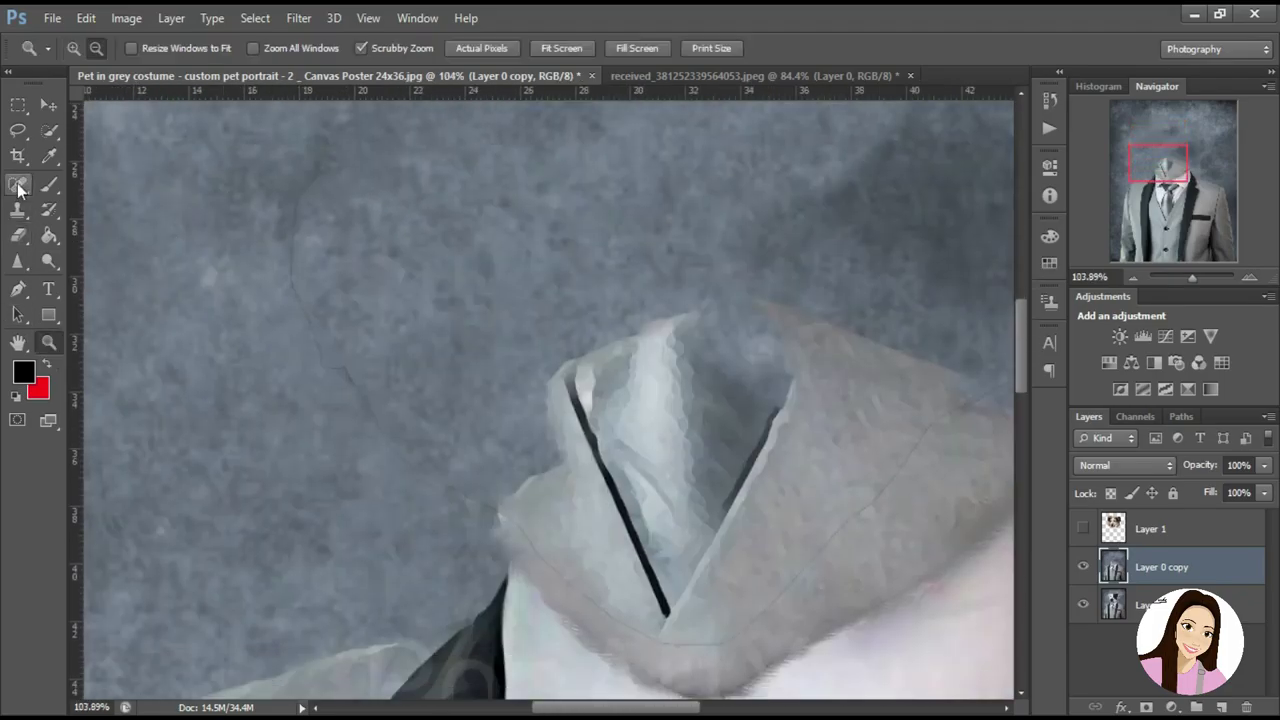
Heal the marks and seam beside the collar, then fit the portrait on screen
mouse_move(330, 168)
left_mouse_down()
mouse_move(306, 292)
mouse_move(646, 606)
mouse_move(943, 417)
left_mouse_up()
scroll(714, 634, "right", 8)
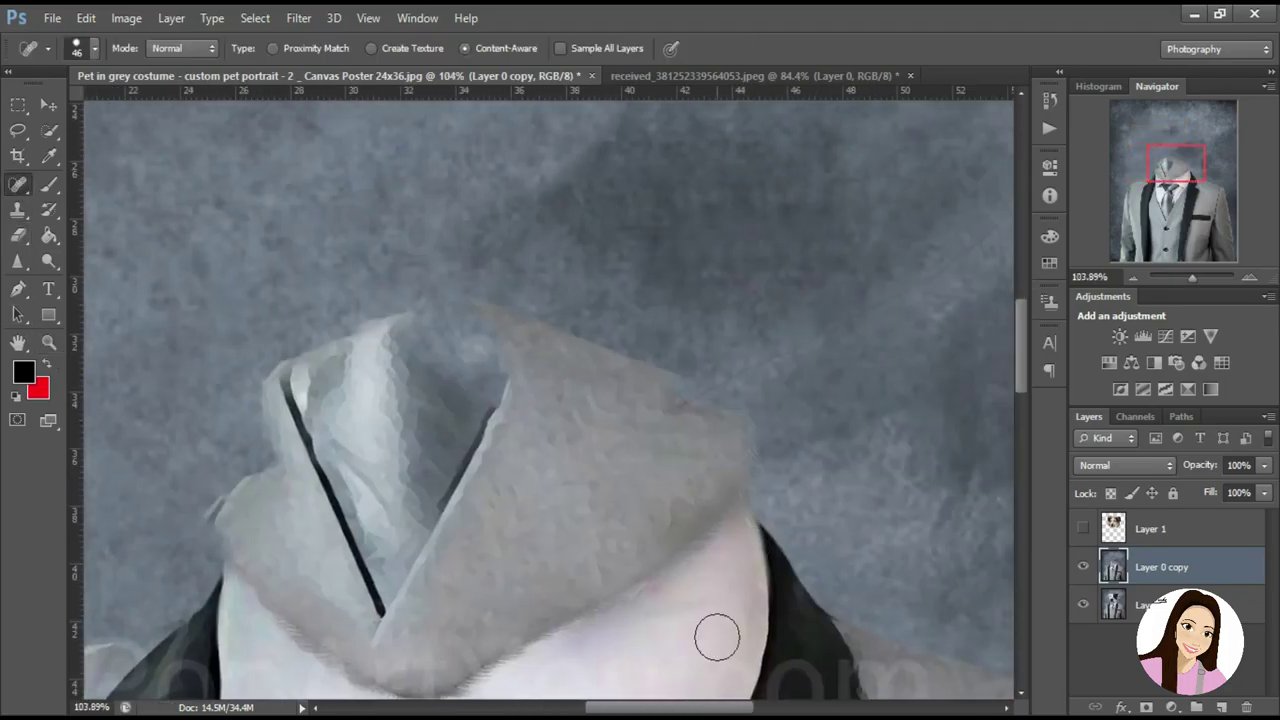
scroll(806, 371, "up", 2)
left_click_drag(855, 225, 447, 462)
scroll(465, 207, "up", 3)
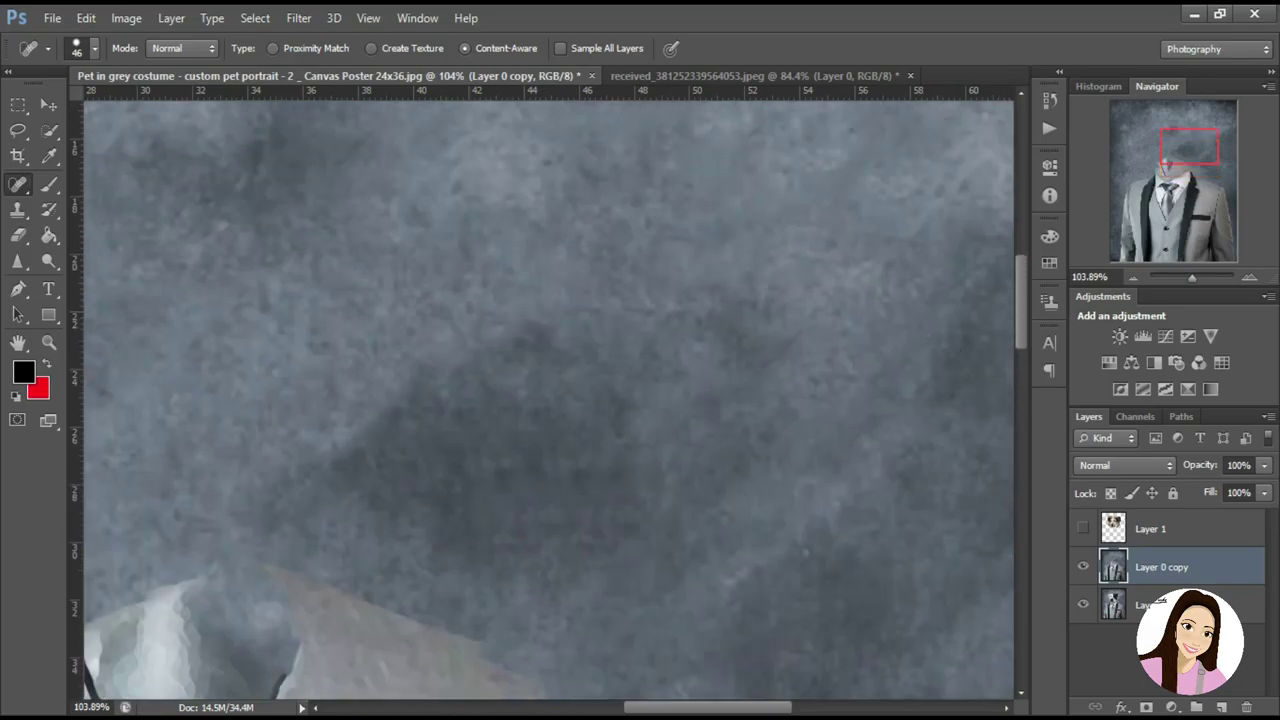
scroll(663, 337, "up", 2)
key("z")
key("ctrl+0")
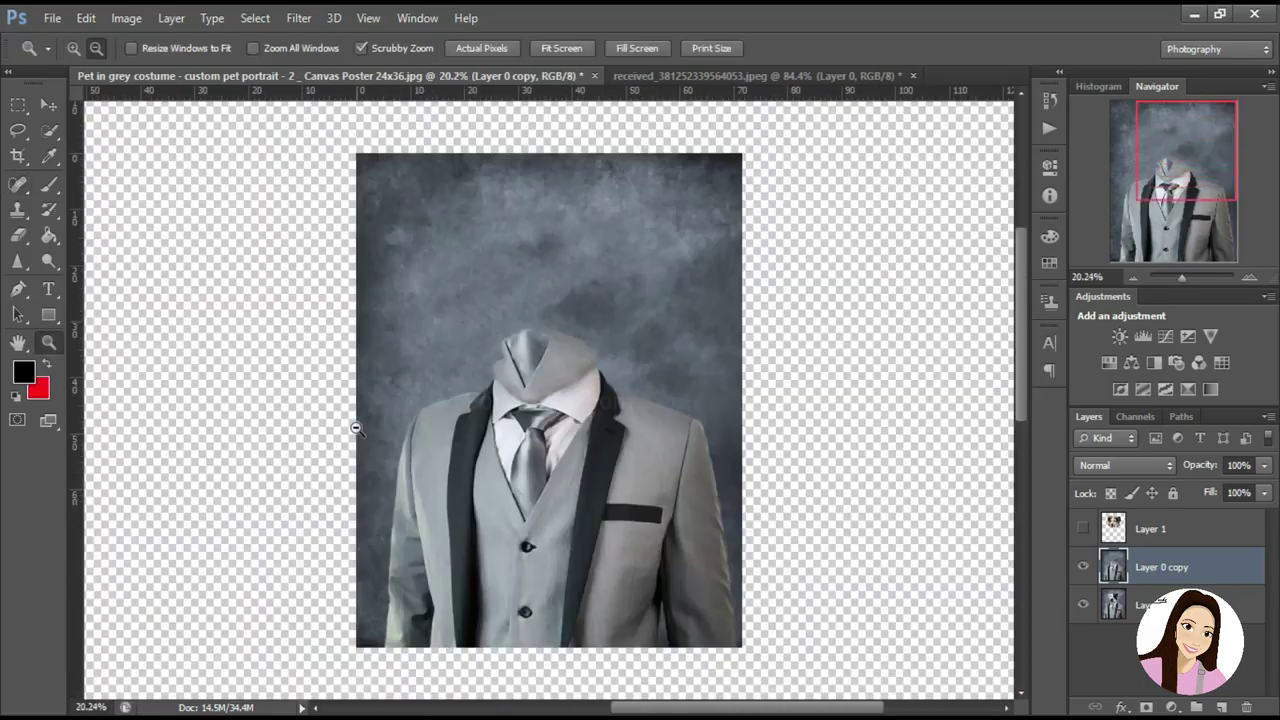
Show and select the dog head Layer 1, nudge it onto the suit, and zoom in
left_click(1083, 528)
left_click(1150, 528)
left_click_drag(523, 287, 517, 297)
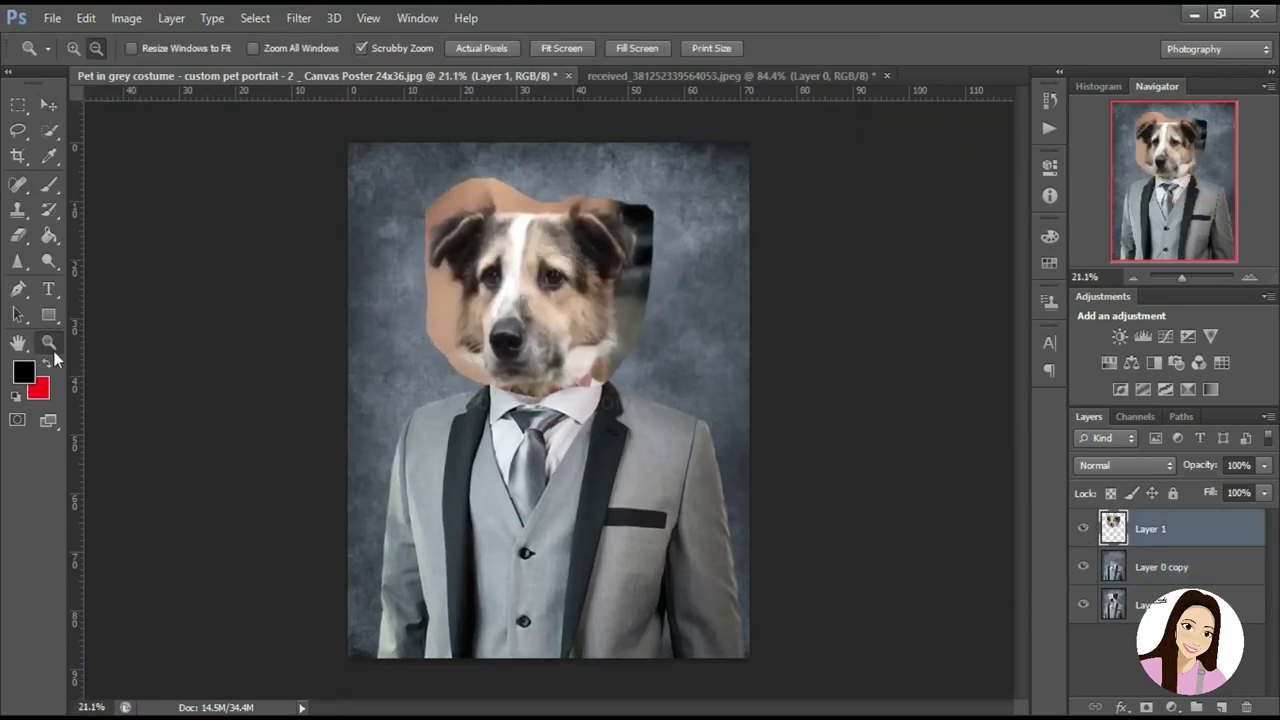
left_click(391, 247)
With a soft round eraser, erase the brown patches above and at the head's top left
key("b")
left_click(94, 48)
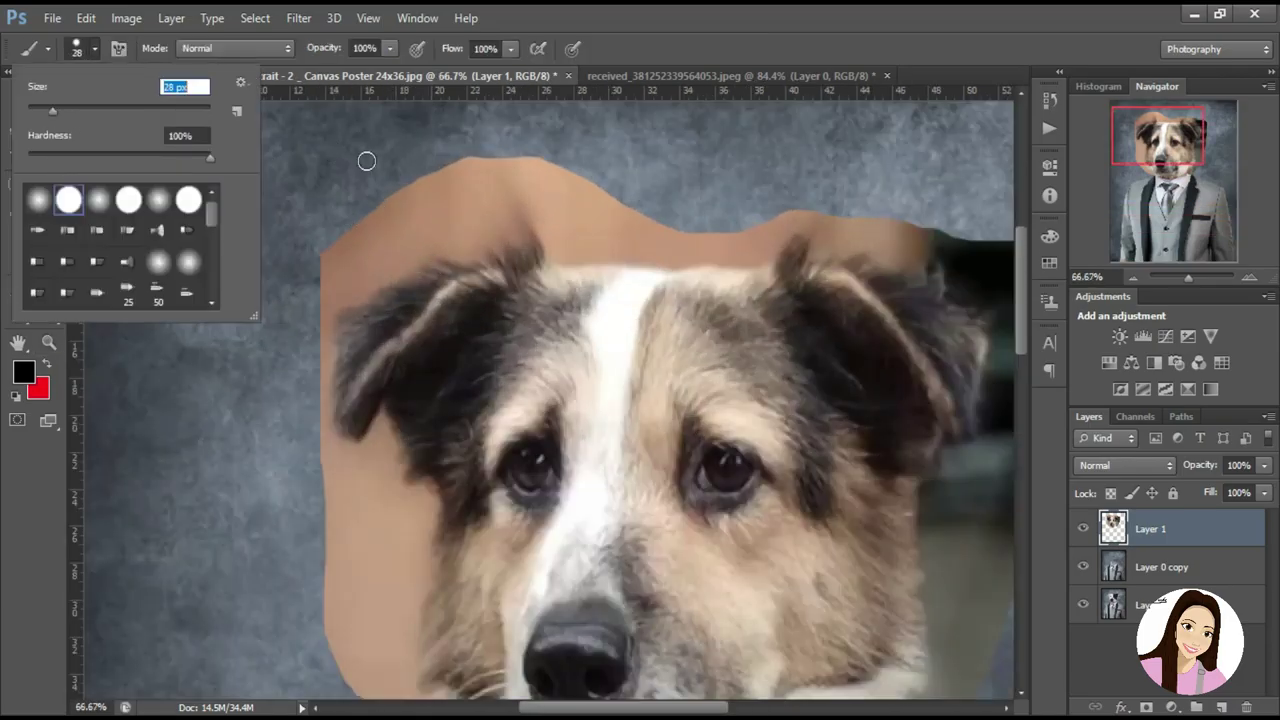
left_click_drag(383, 134, 470, 180)
key("ctrl+z")
key("e")
left_click(94, 48)
left_click_drag(107, 110, 133, 110)
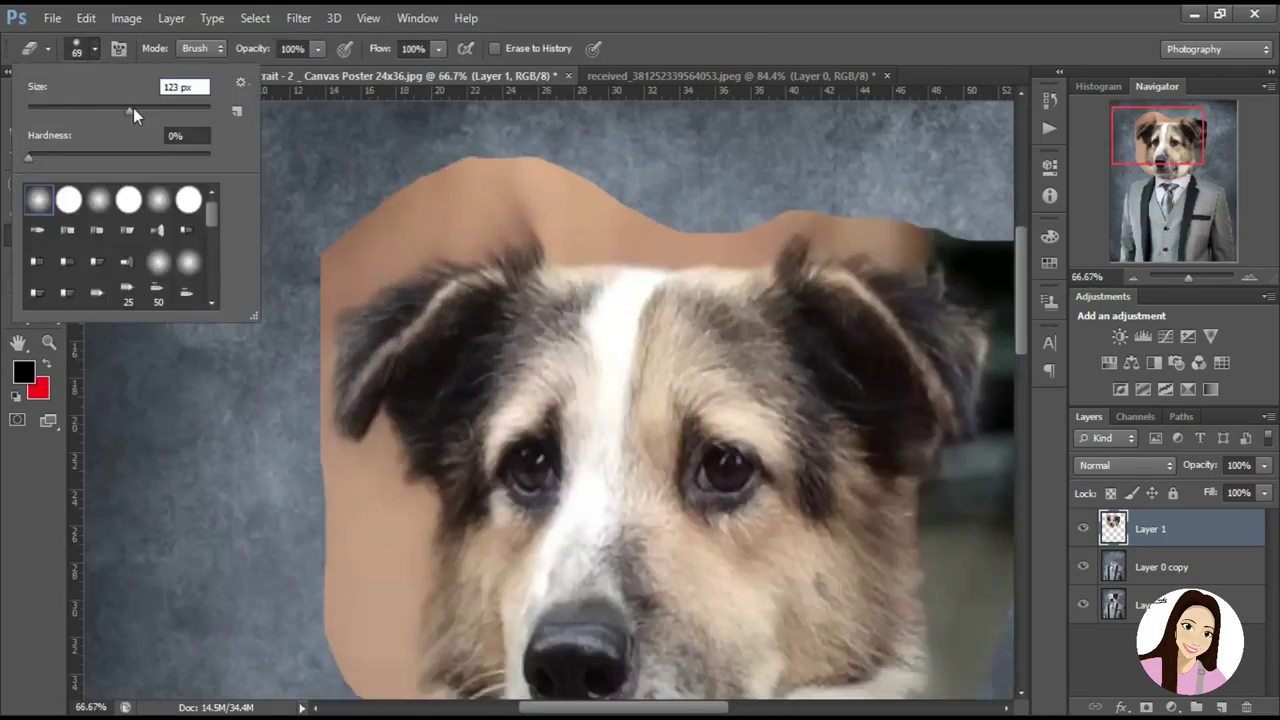
left_click_drag(469, 180, 624, 183)
left_click_drag(534, 184, 319, 264)
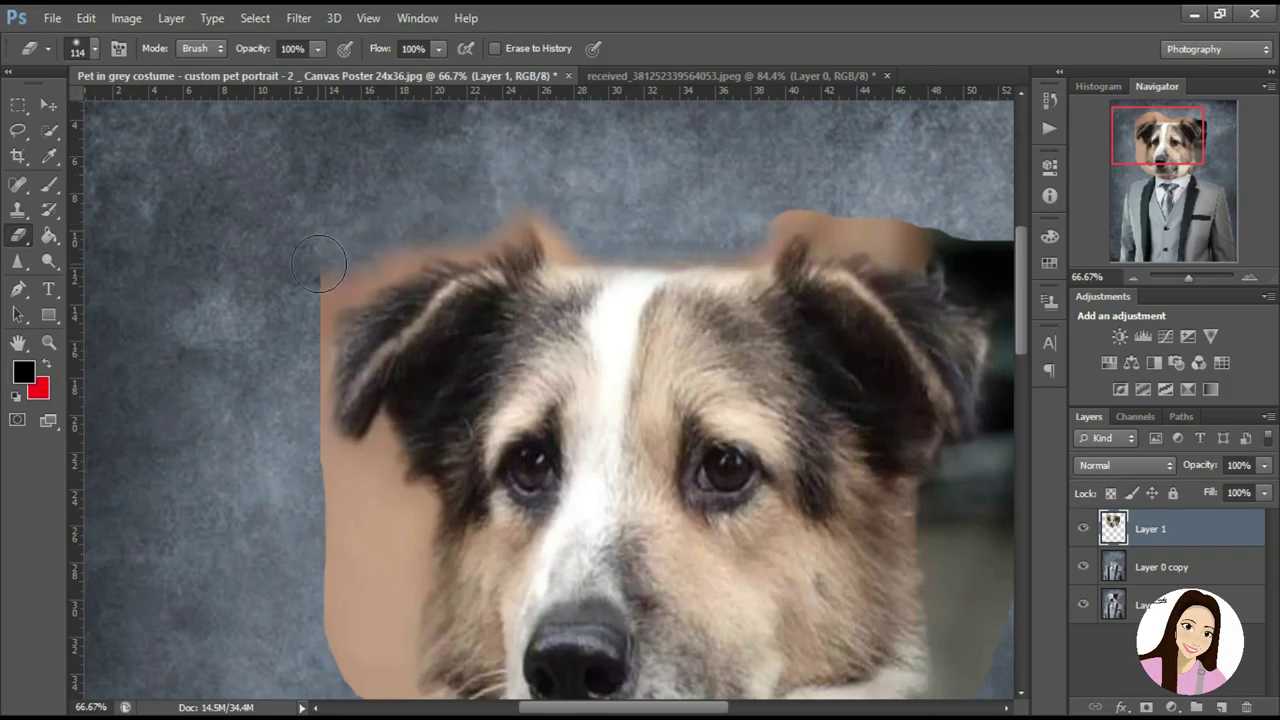
Erase the dark patch at the head's top right and set the eraser to 29 px
scroll(502, 369, "right", 5)
mouse_move(600, 225)
left_mouse_down()
mouse_move(720, 337)
mouse_move(509, 206)
left_mouse_up()
right_click(551, 256)
type("29")
key("Return")
key("ctrl+z")
key("ctrl+z")
key("ctrl+z")
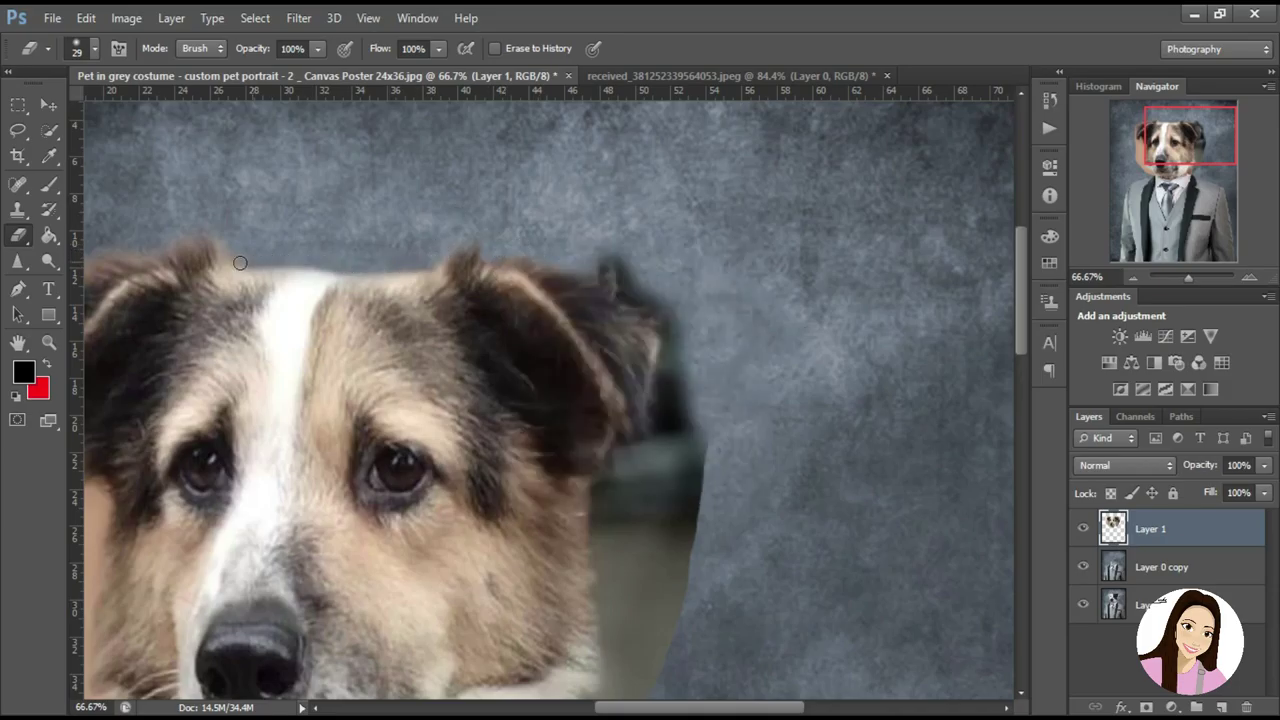
Erase with an 86 px eraser, then clean the dark edge beside the right ear
scroll(225, 258, "down", 2)
right_click(770, 398)
type("86")
key("Return")
left_click_drag(670, 300, 629, 491)
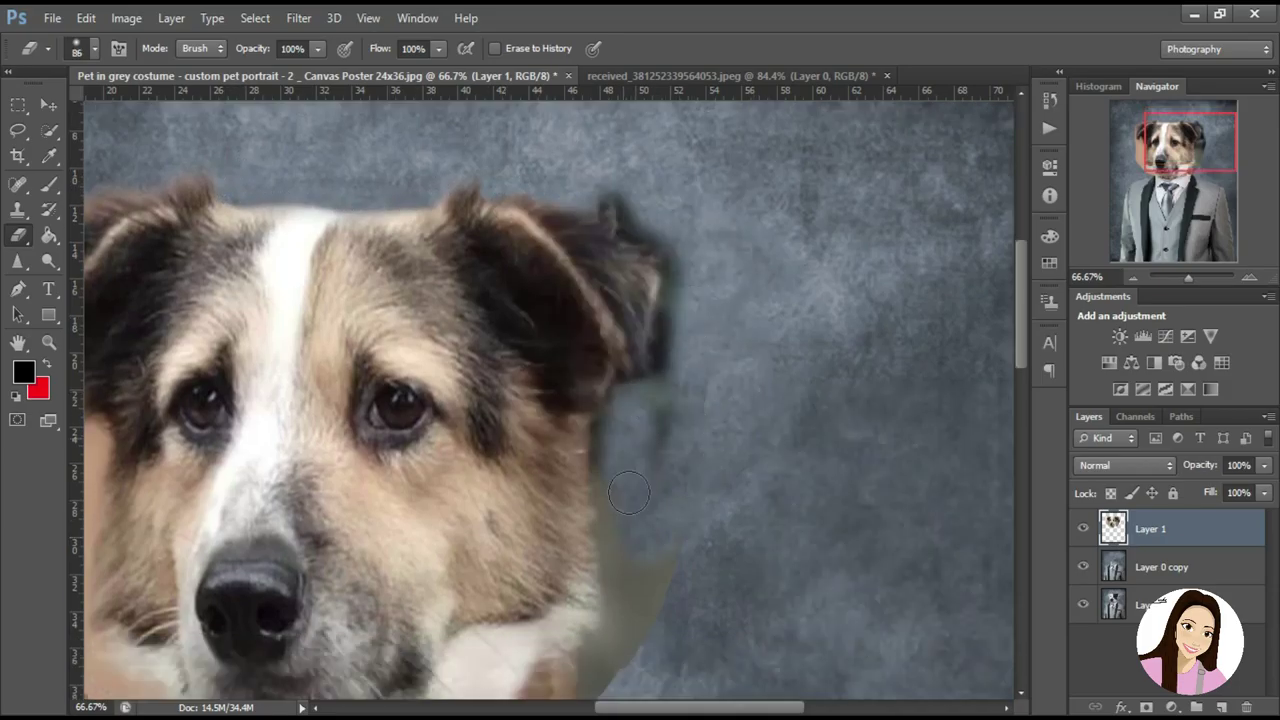
right_click(671, 428)
key("z")
left_click(671, 428)
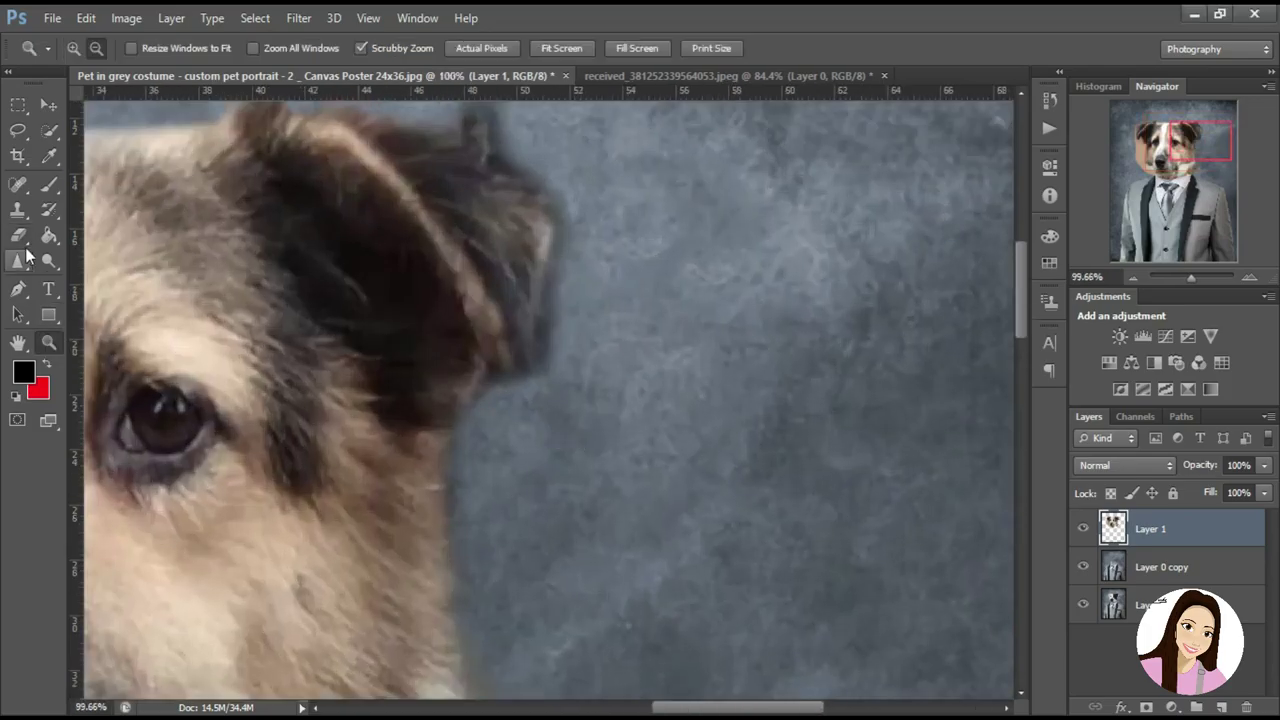
left_click(18, 235)
left_click_drag(548, 262, 556, 371)
left_click_drag(543, 178, 713, 308)
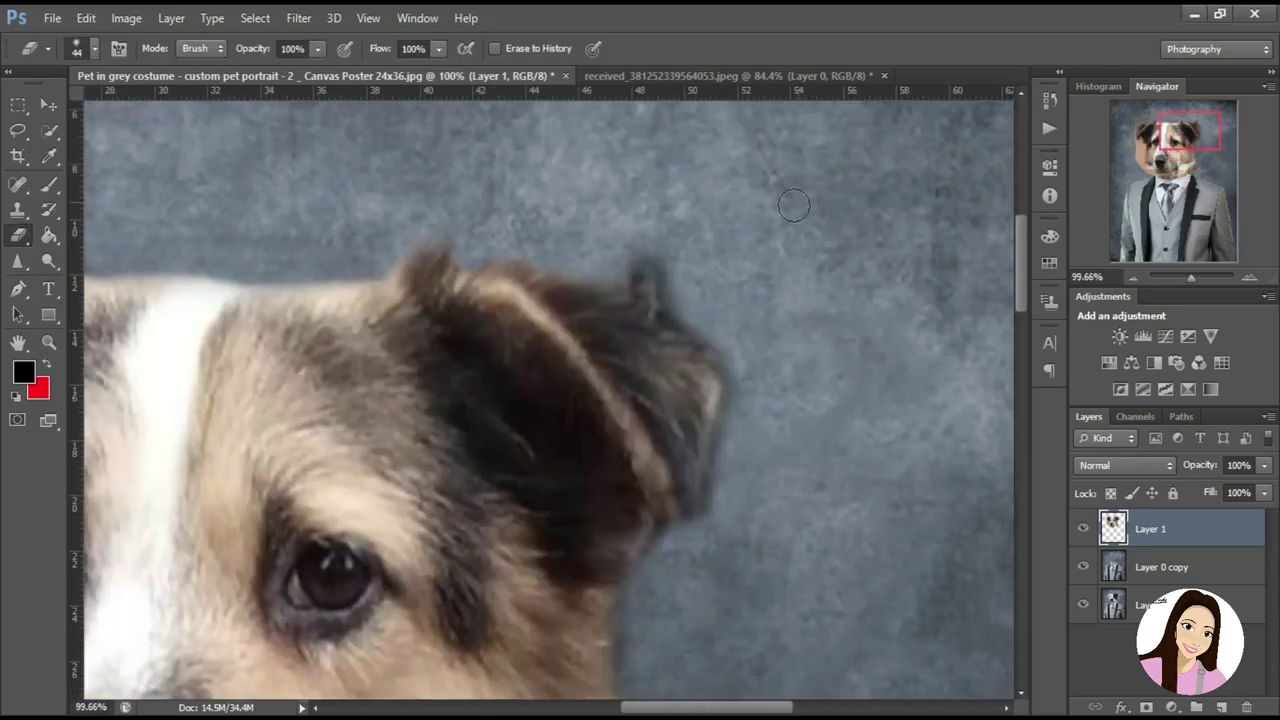
Erase the fur patch over the collar and stray fur below the chin and lower-left edge
scroll(300, 528, "down", 5)
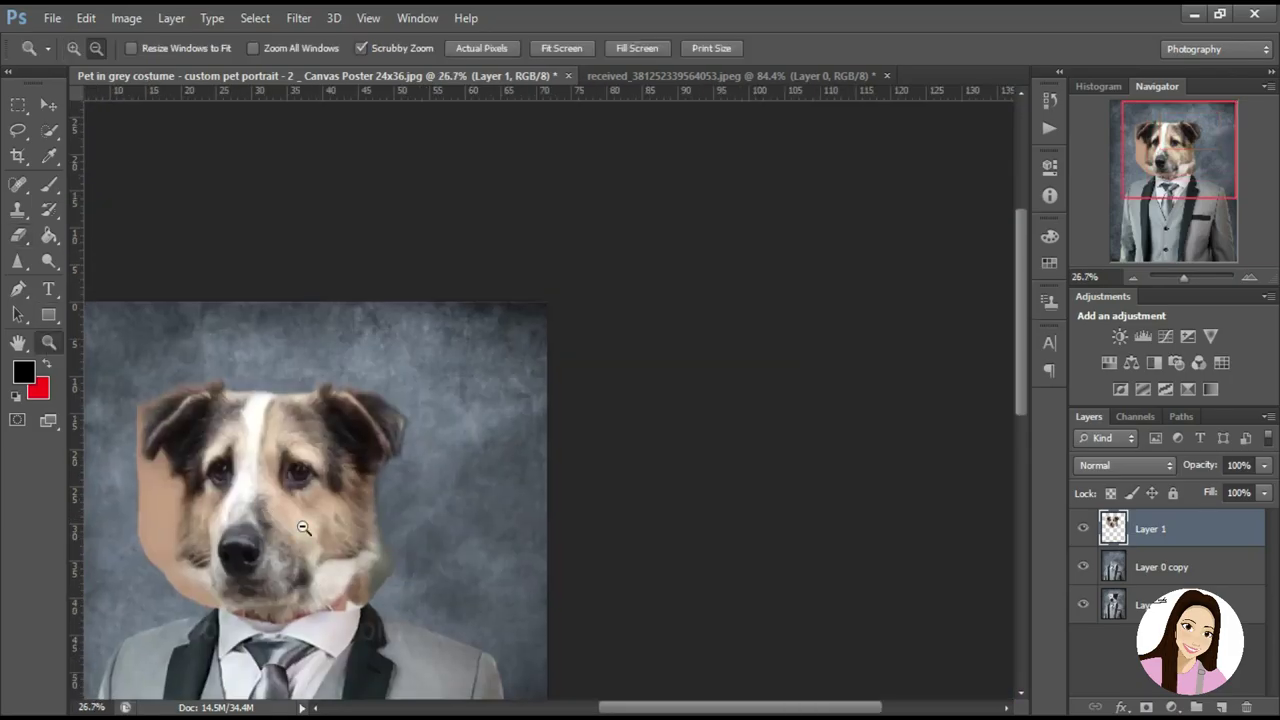
scroll(300, 528, "up", 5)
key("bracketright")
key("bracketright")
key("bracketright")
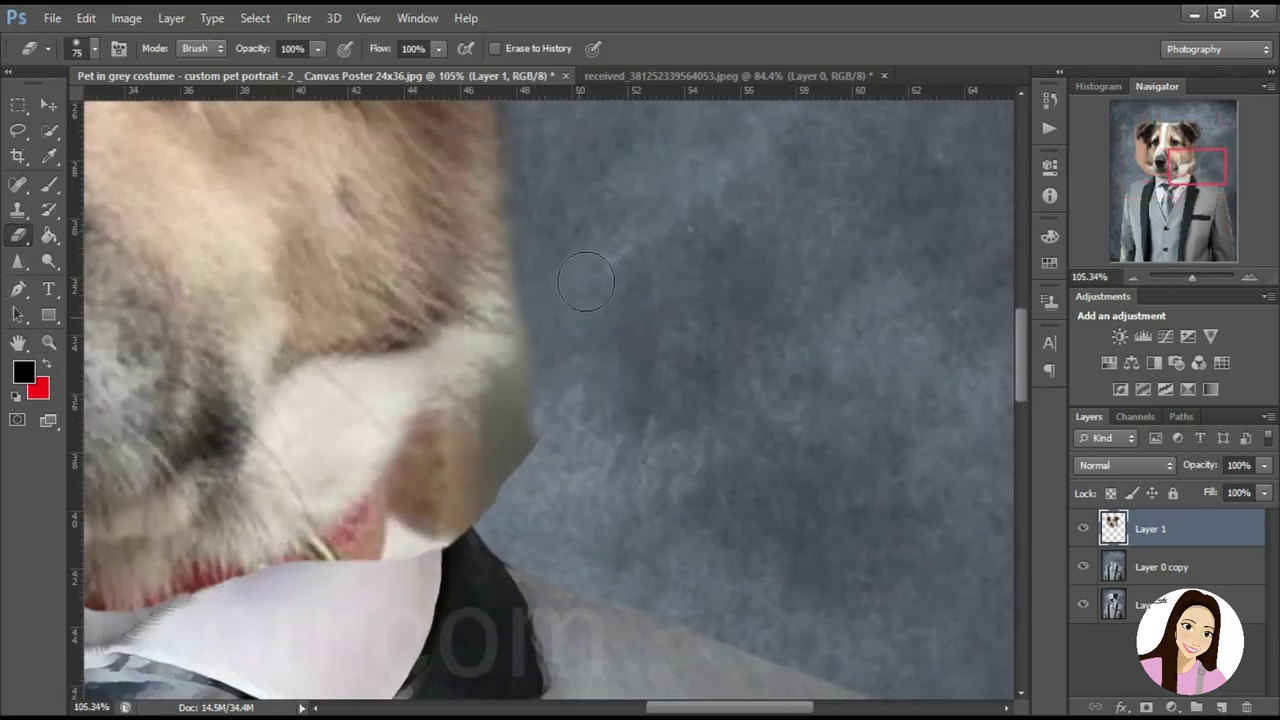
left_click_drag(437, 460, 472, 450)
left_click_drag(385, 532, 775, 532)
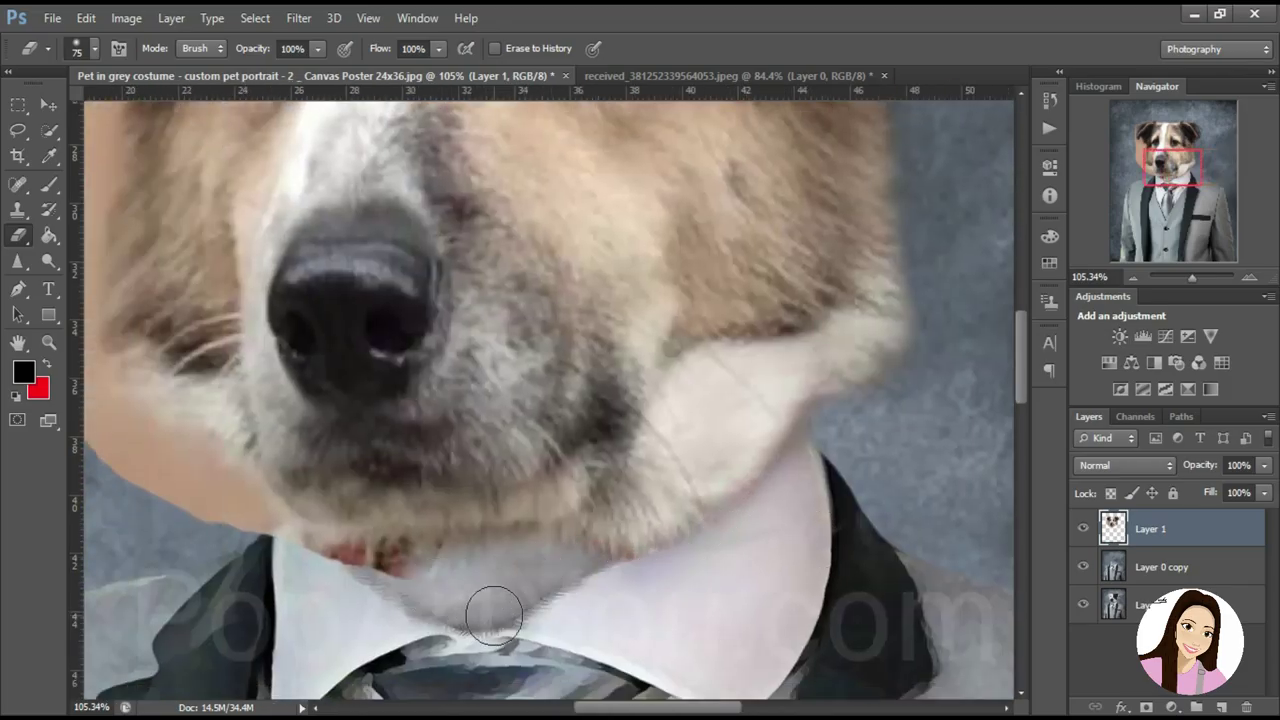
mouse_move(168, 500)
left_mouse_down()
mouse_move(250, 515)
mouse_move(607, 486)
left_mouse_up()
left_click_drag(420, 400, 560, 480)
Erase the tan patch left of the dog's face
left_click_drag(431, 200, 445, 449)
mouse_move(445, 279)
left_mouse_down()
mouse_move(414, 371)
mouse_move(420, 603)
left_mouse_up()
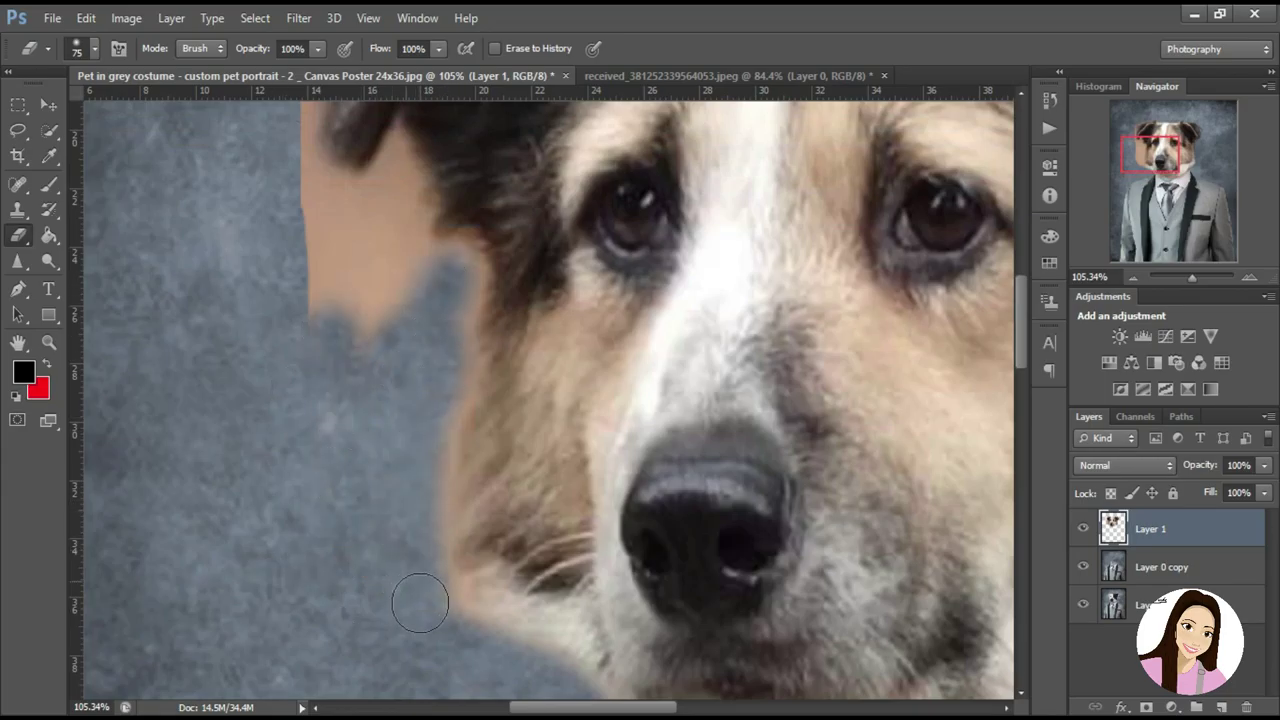
mouse_move(454, 296)
left_mouse_down()
mouse_move(349, 366)
mouse_move(314, 337)
left_mouse_up()
key("bracketright")
key("bracketleft")
key("bracketleft")
key("bracketleft")
scroll(413, 222, "up", 2)
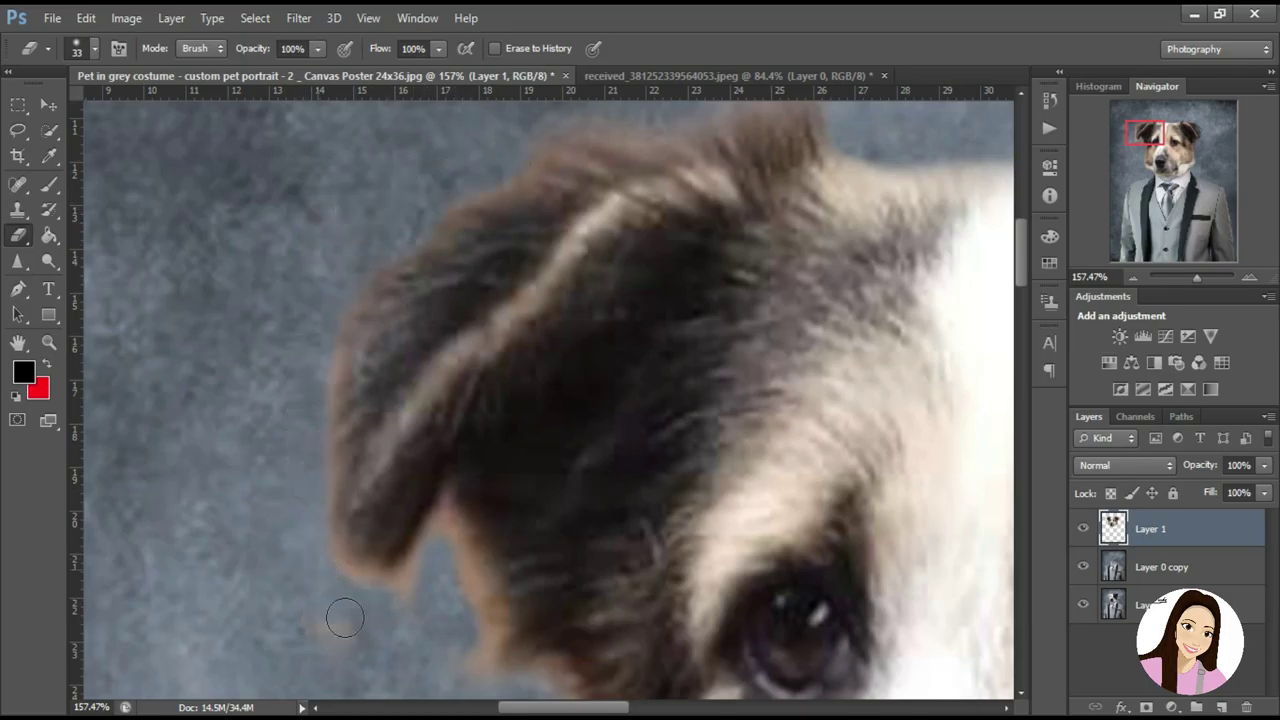
scroll(460, 560, "down", 3)
scroll(490, 530, "down", 1)
scroll(505, 480, "down", 2)
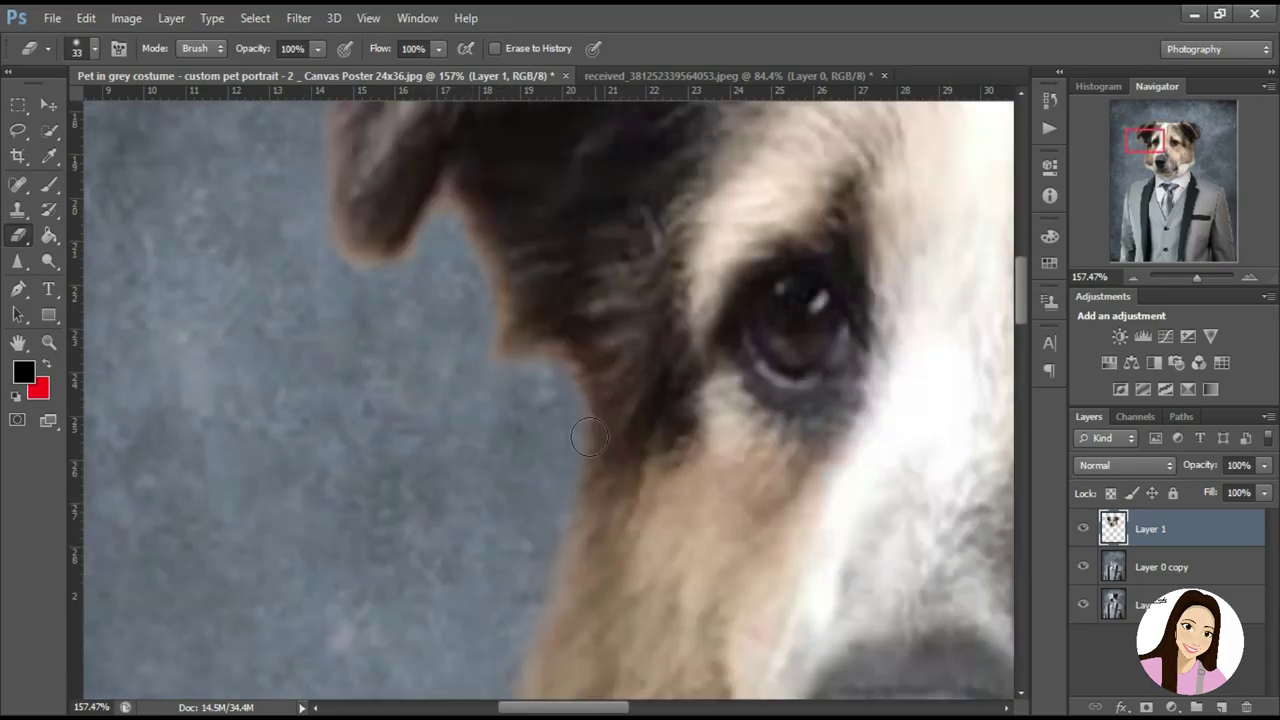
scroll(520, 440, "down", 3)
scroll(300, 320, "down", 2)
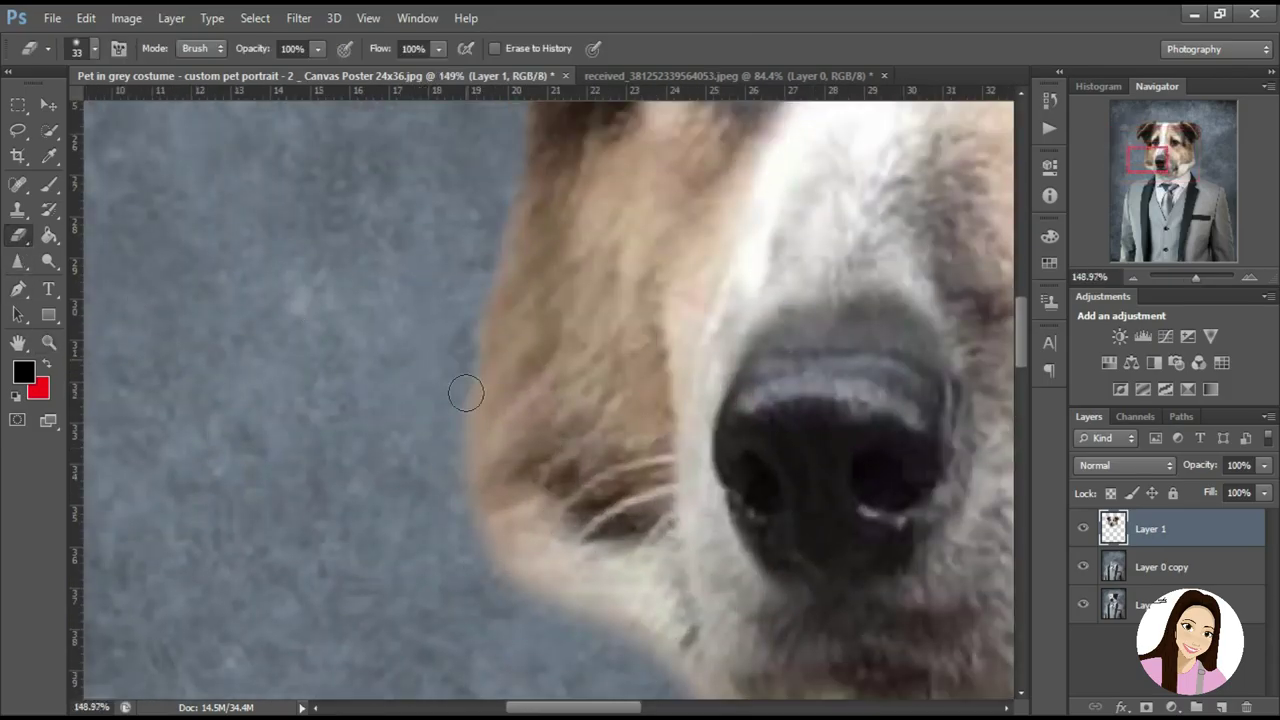
key("z")
scroll(205, 346, "down", 5)
scroll(205, 346, "down", 4)
Slightly rescale the dog head with Free Transform and commit it
key("v")
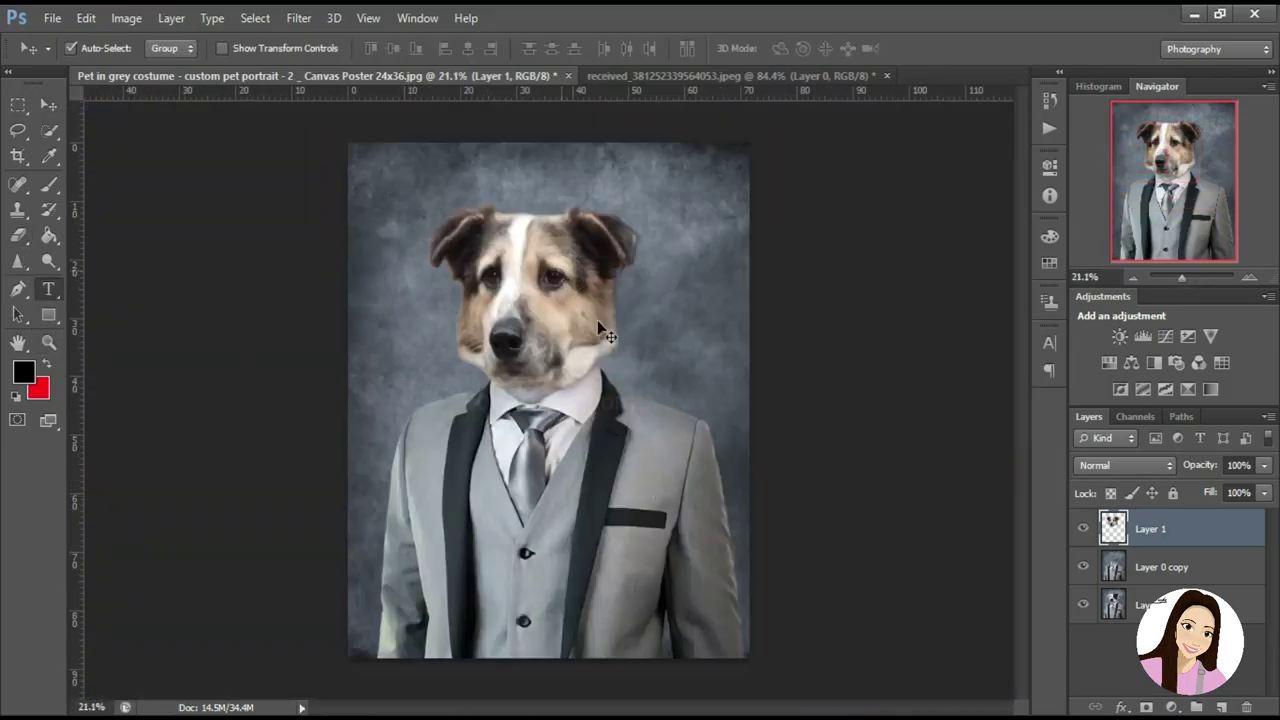
key("ctrl+t")
key("Return")
left_click(48, 342)
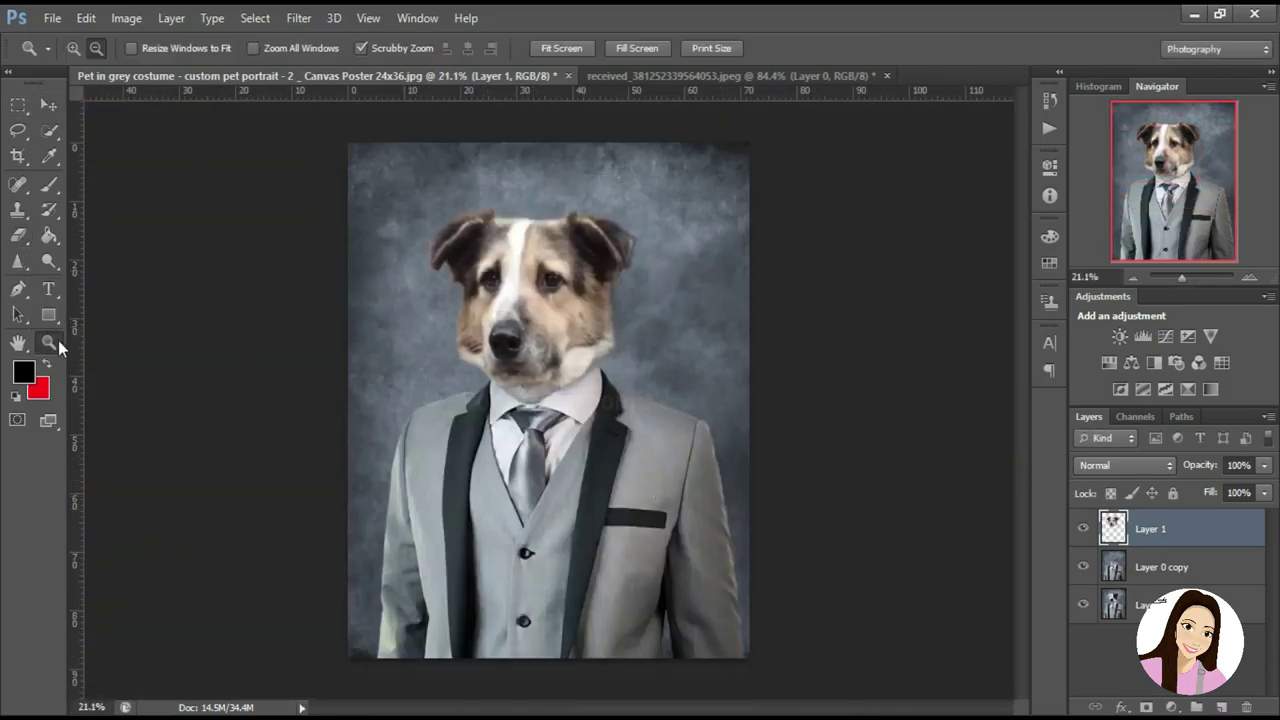
scroll(586, 420, "up", 5)
scroll(623, 420, "up", 2)
scroll(557, 414, "down", 3)
Lasso a patch of white chest fur in the original dog photo
scroll(613, 426, "down", 2)
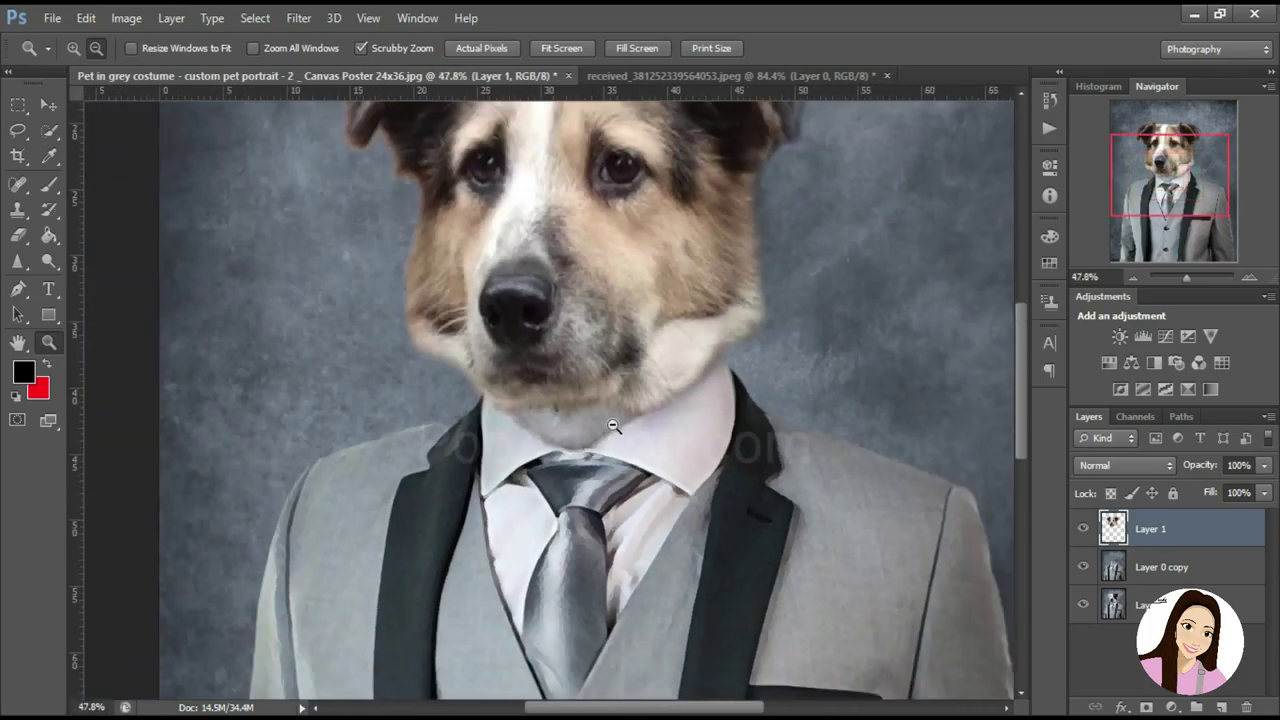
key("ctrl+Tab")
scroll(630, 400, "down", 3)
key("ctrl+d")
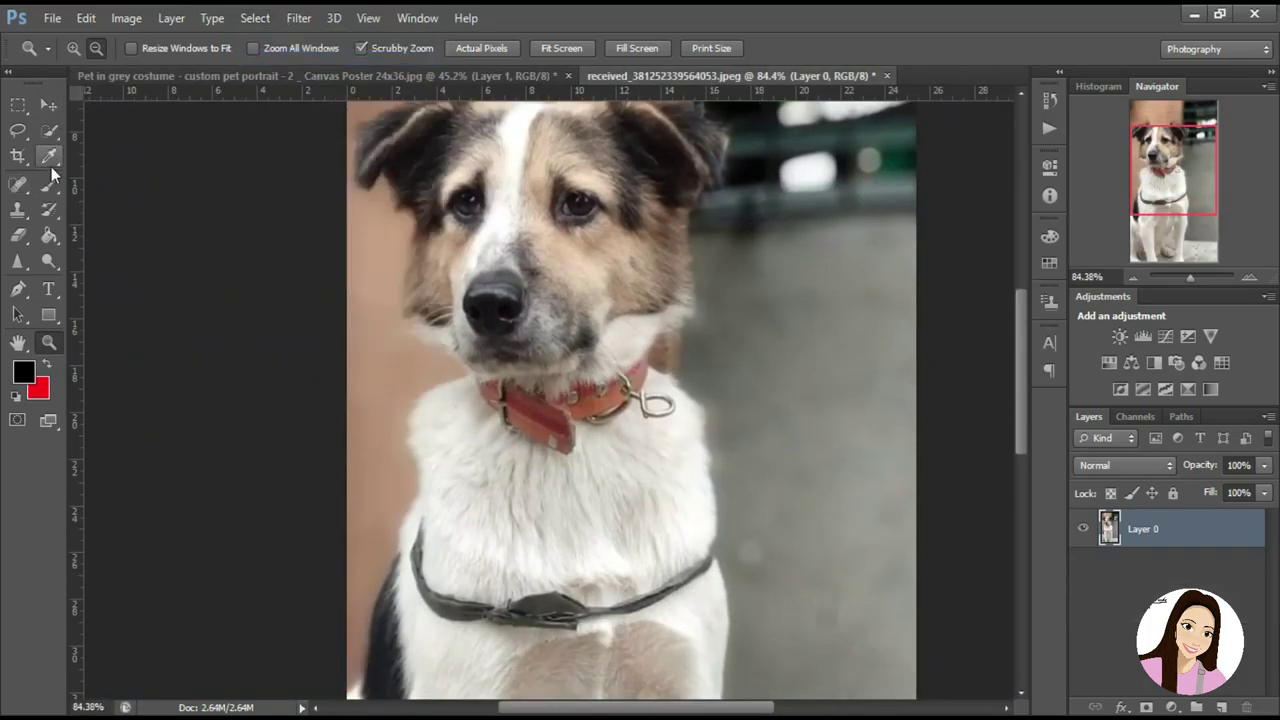
left_click(20, 133)
left_click_drag(590, 457, 543, 535)
Drag the fur patch into the portrait as Layer 2 and scale it beneath the chin
key("v")
left_click_drag(590, 490, 570, 403)
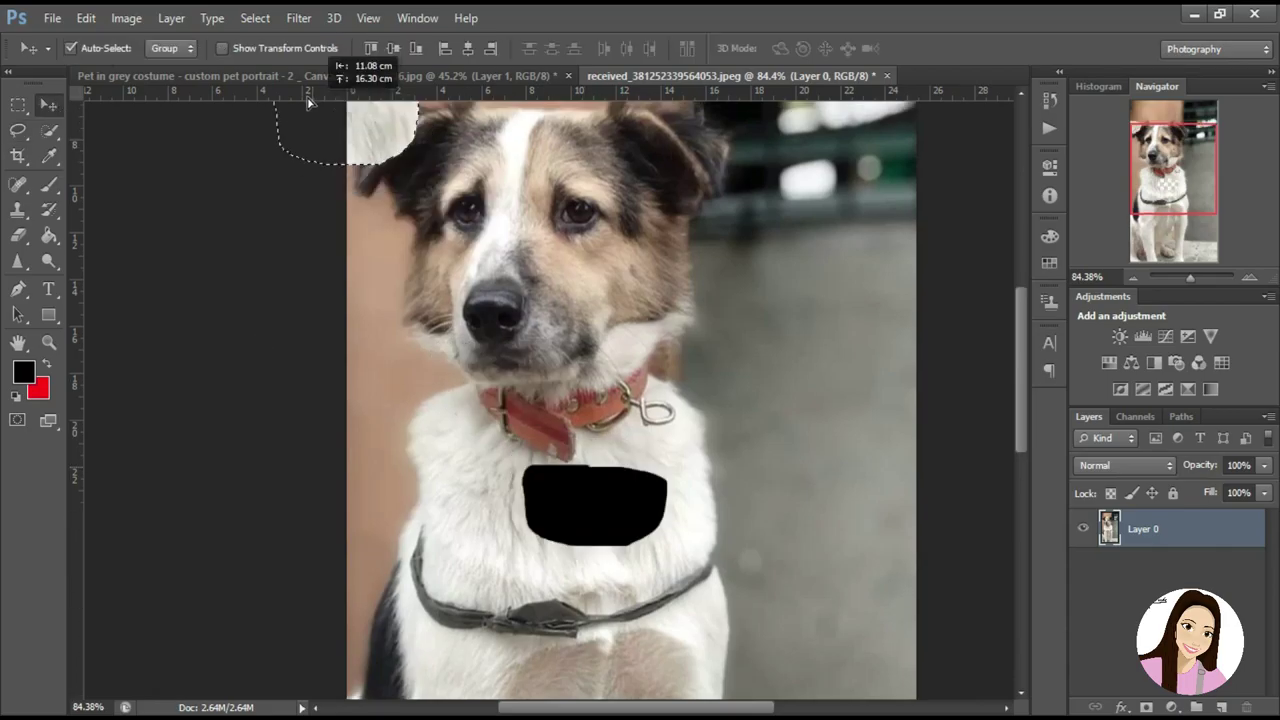
key("ctrl+t")
left_click_drag(615, 445, 656, 455)
mouse_move(536, 429)
left_mouse_down()
mouse_move(498, 422)
mouse_move(578, 390)
left_mouse_up()
left_click(48, 104)
key("Return")
Erase the fur patch's excess around the chin and collar and return it to full opacity
left_click(48, 184)
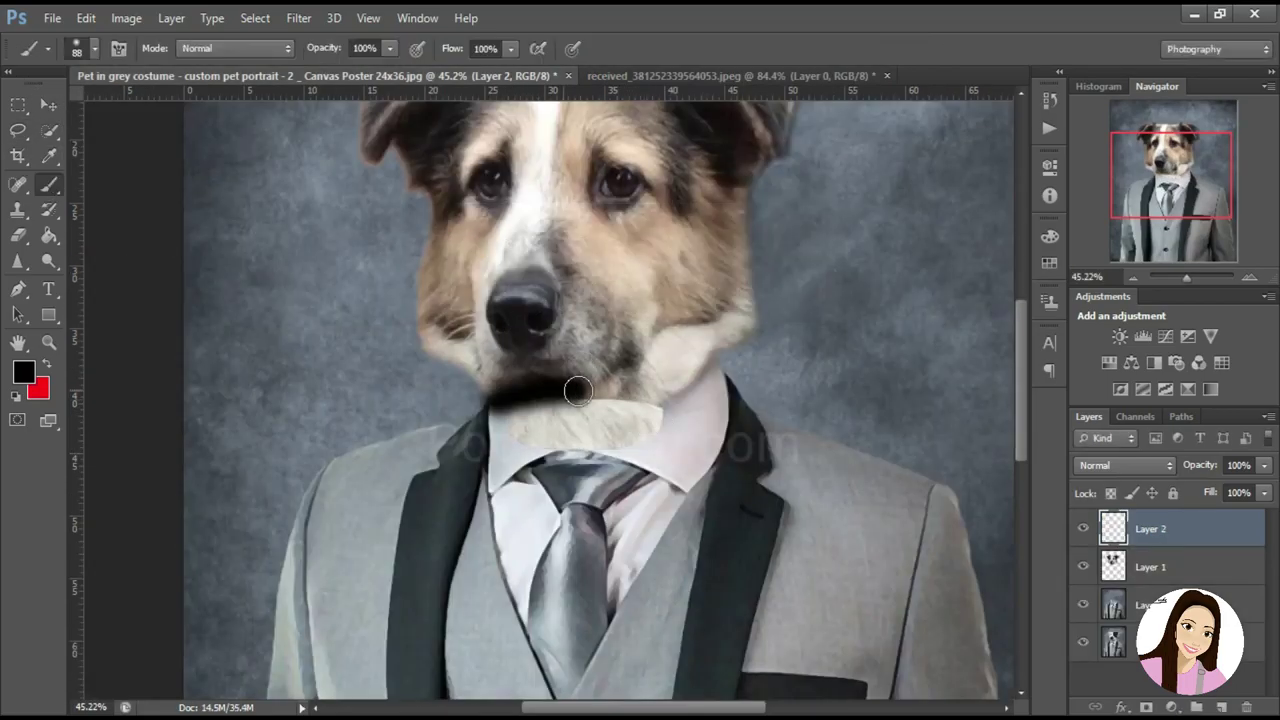
key("bracketright")
key("bracketright")
key("bracketright")
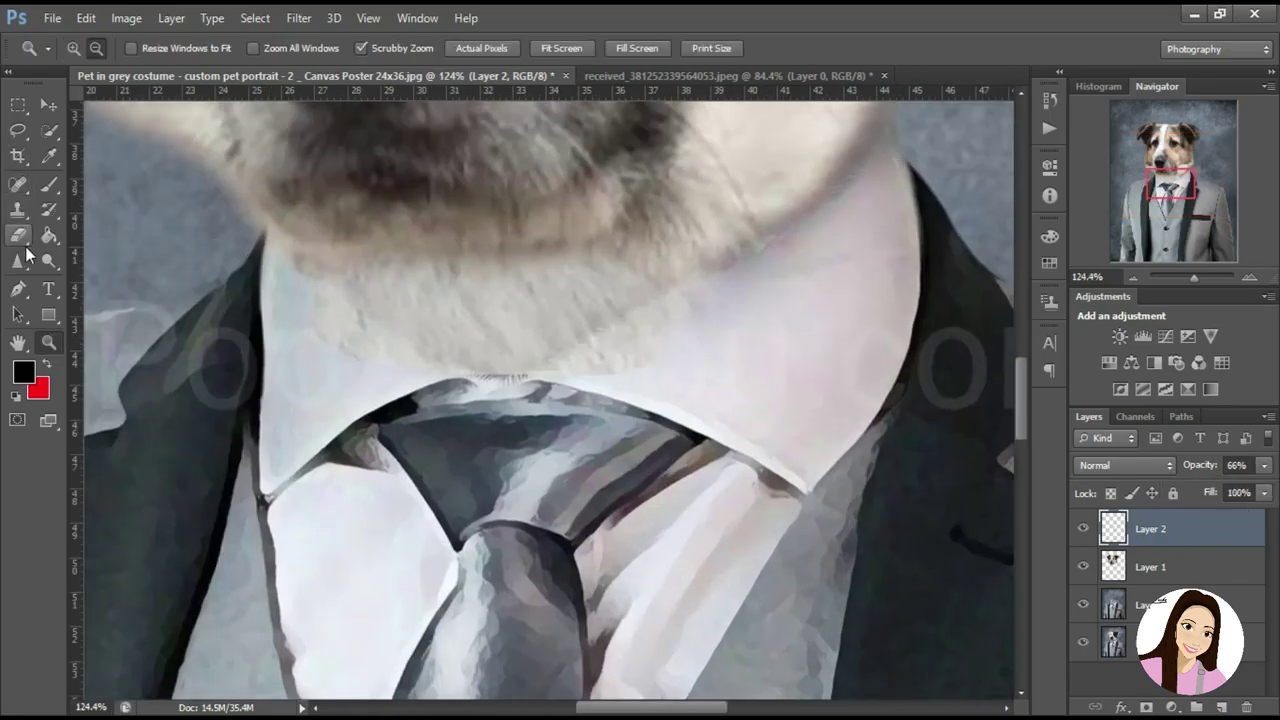
left_click(22, 240)
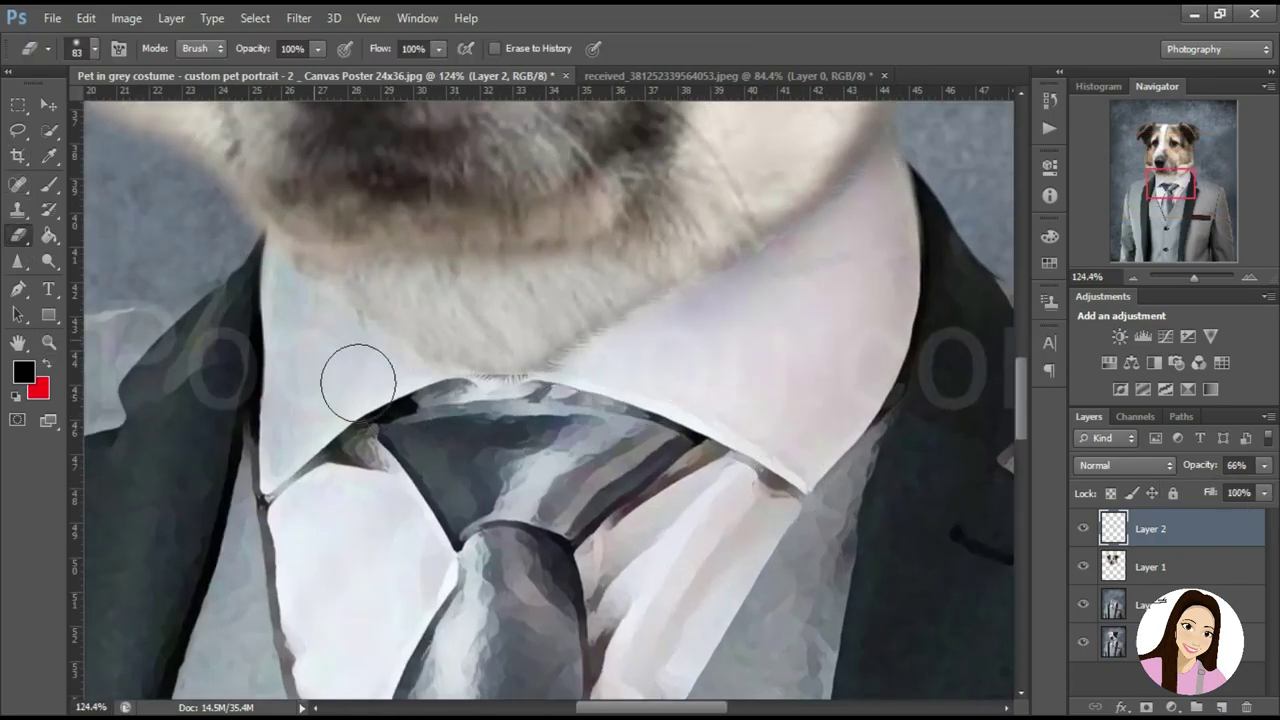
left_click_drag(1261, 472, 1276, 478)
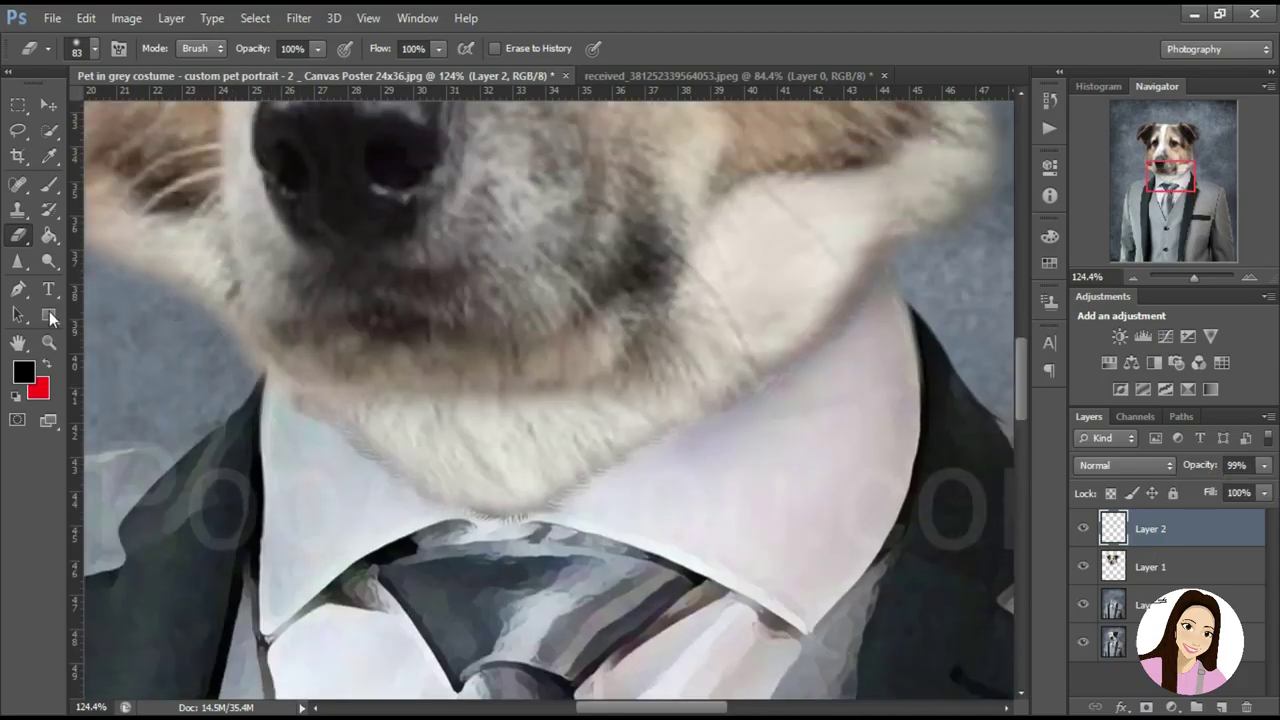
left_click_drag(286, 303, 612, 501)
key("alt+bracketleft")
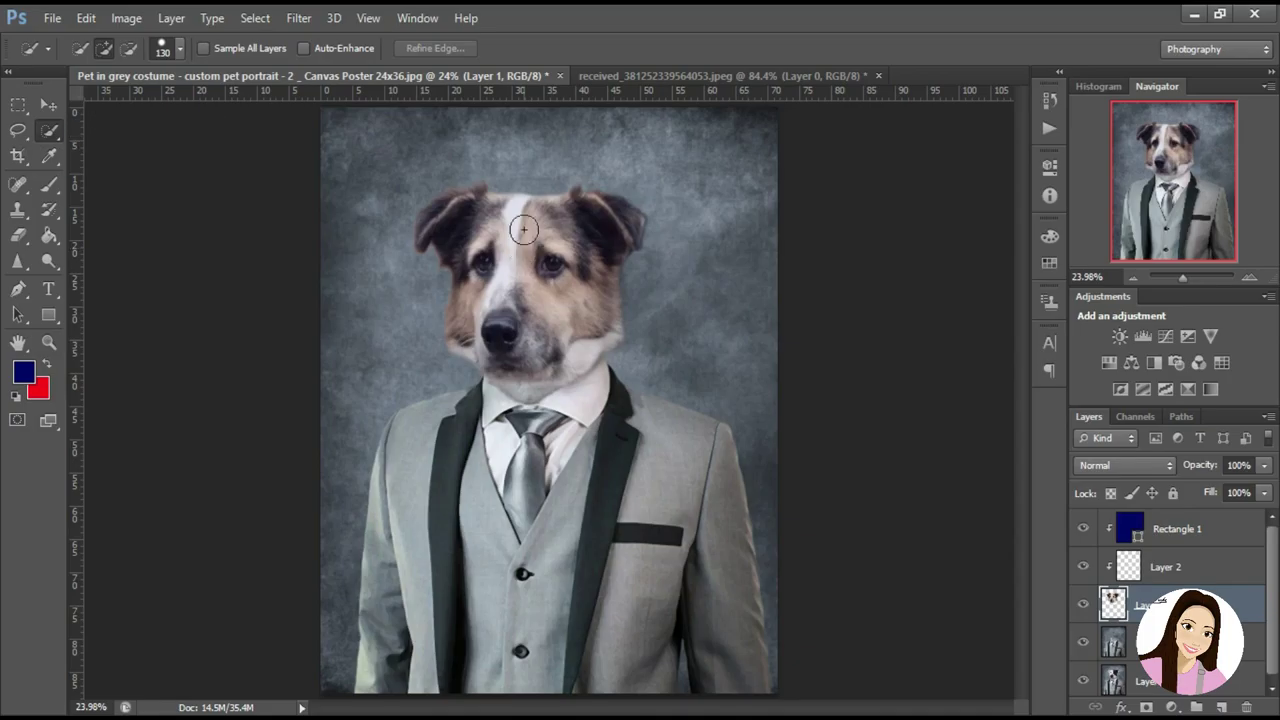
Delete the original Layer 1 and move Rectangle 1 to the top, clipped to the layer below
left_click(1146, 708)
right_click(1153, 600)
key("ctrl+z")
right_click(1146, 600)
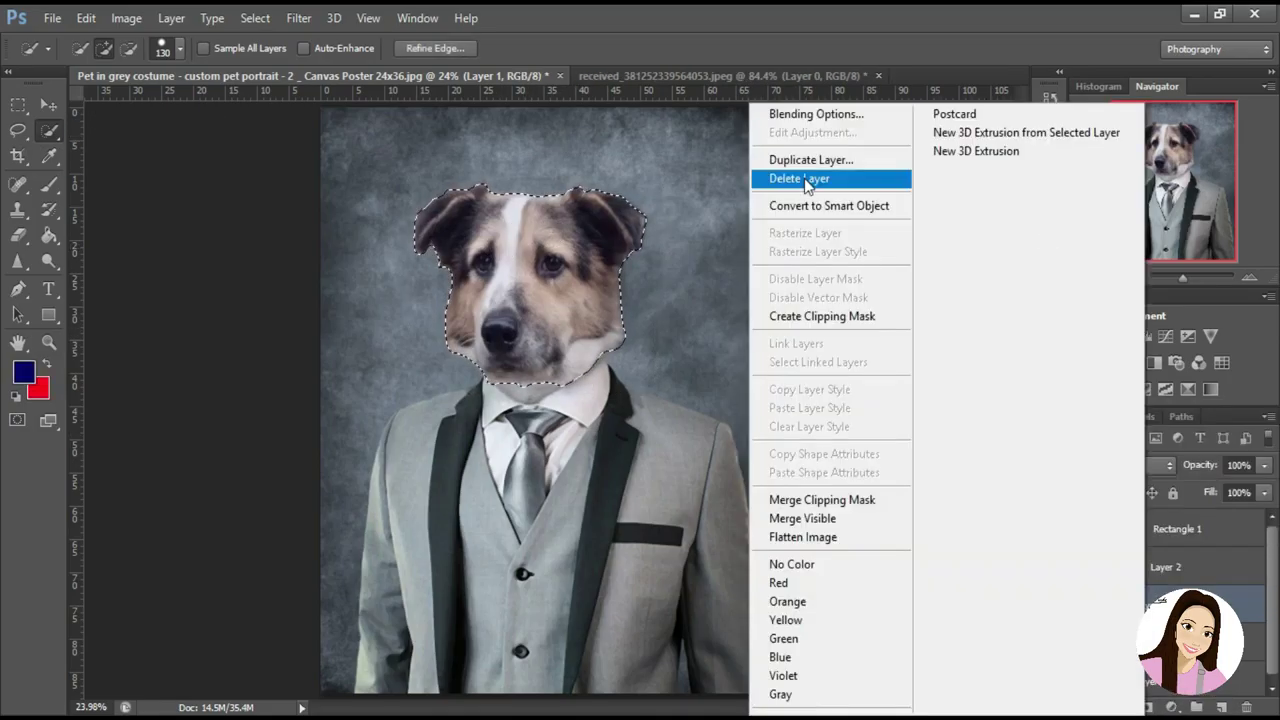
left_click(805, 179)
left_click(1160, 528)
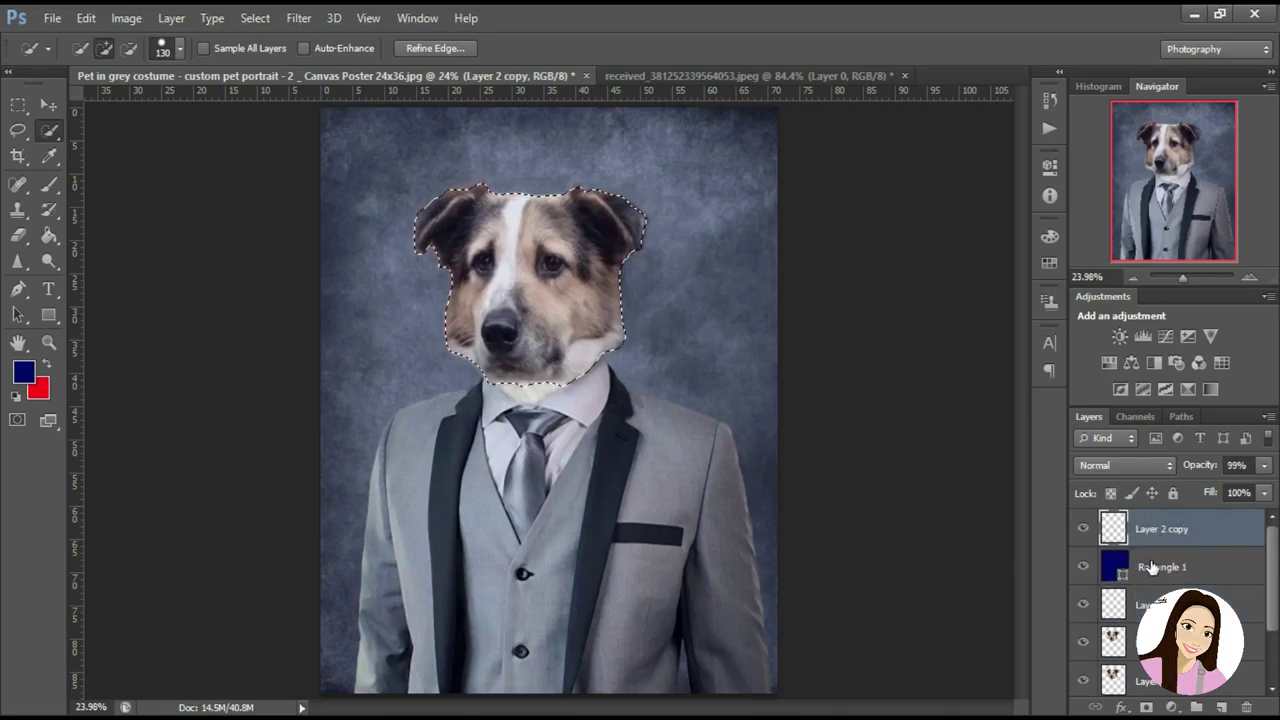
left_click_drag(1155, 533, 1160, 528)
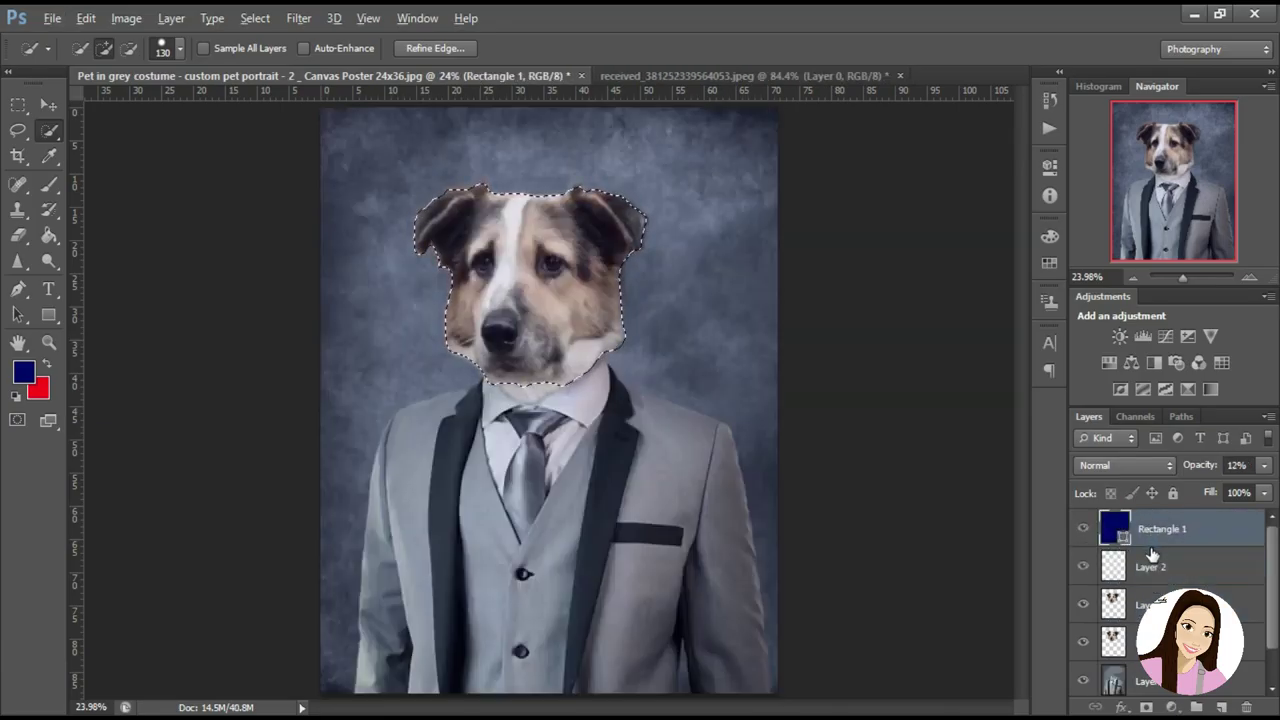
key("ctrl+alt+g")
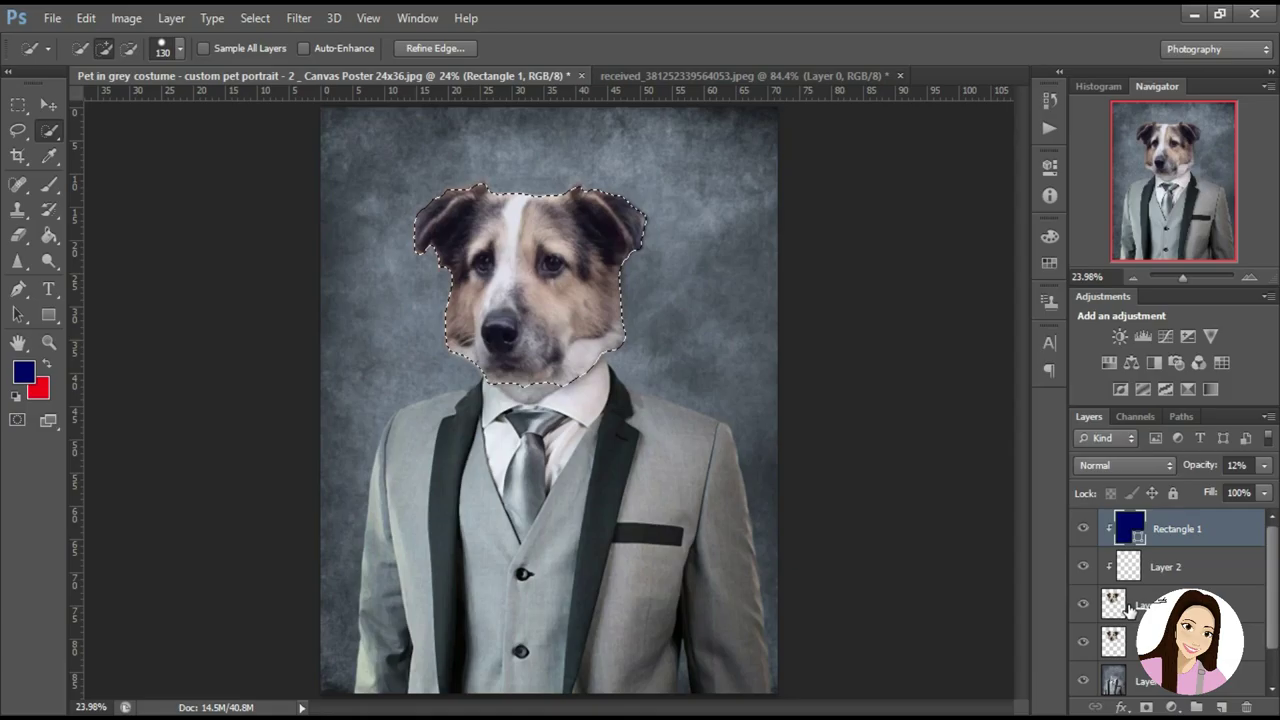
Mask Layer 1 copy and refine it: Radius 1.7, Feather 1.4, Shift Edge -100
left_click(1129, 603)
left_click(1146, 707)
right_click(1152, 603)
left_click(1132, 569)
left_click_drag(1027, 258, 1035, 258)
left_click_drag(1077, 394, 1055, 394)
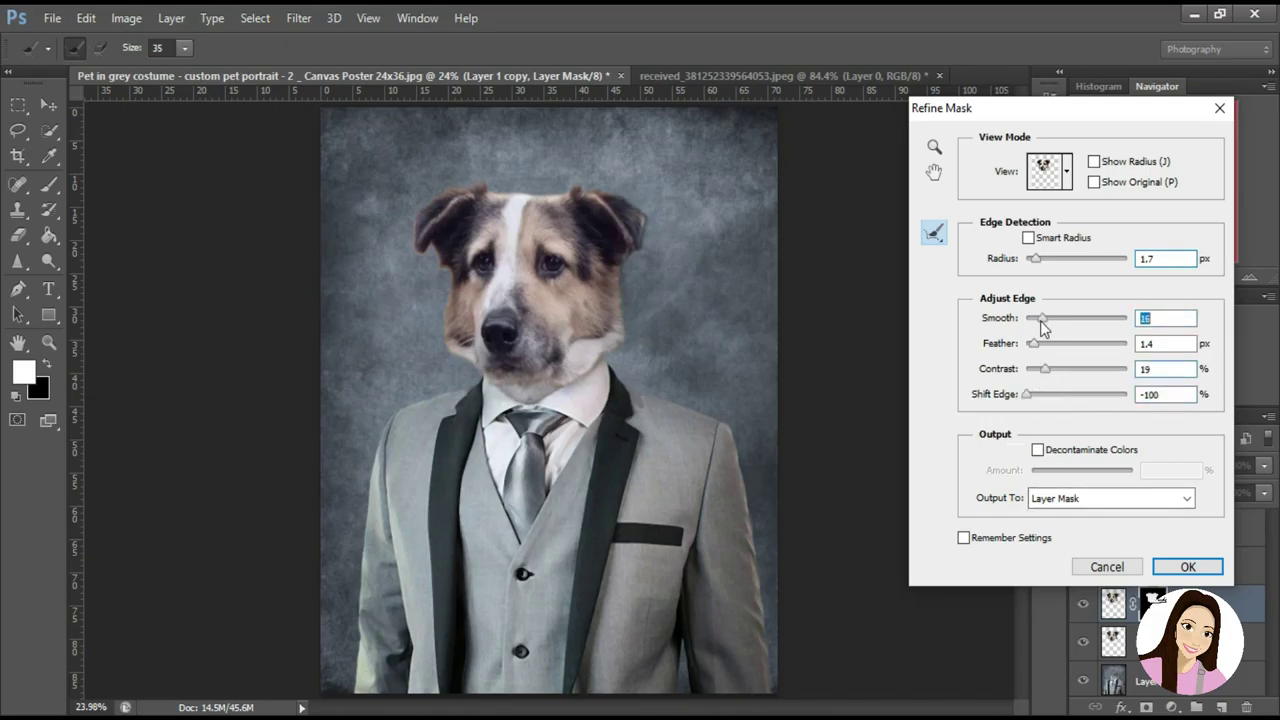
left_click(1183, 566)
Check the eraser brush settings and zoom back in on the head and suit
key("z")
scroll(839, 605, "up", 5)
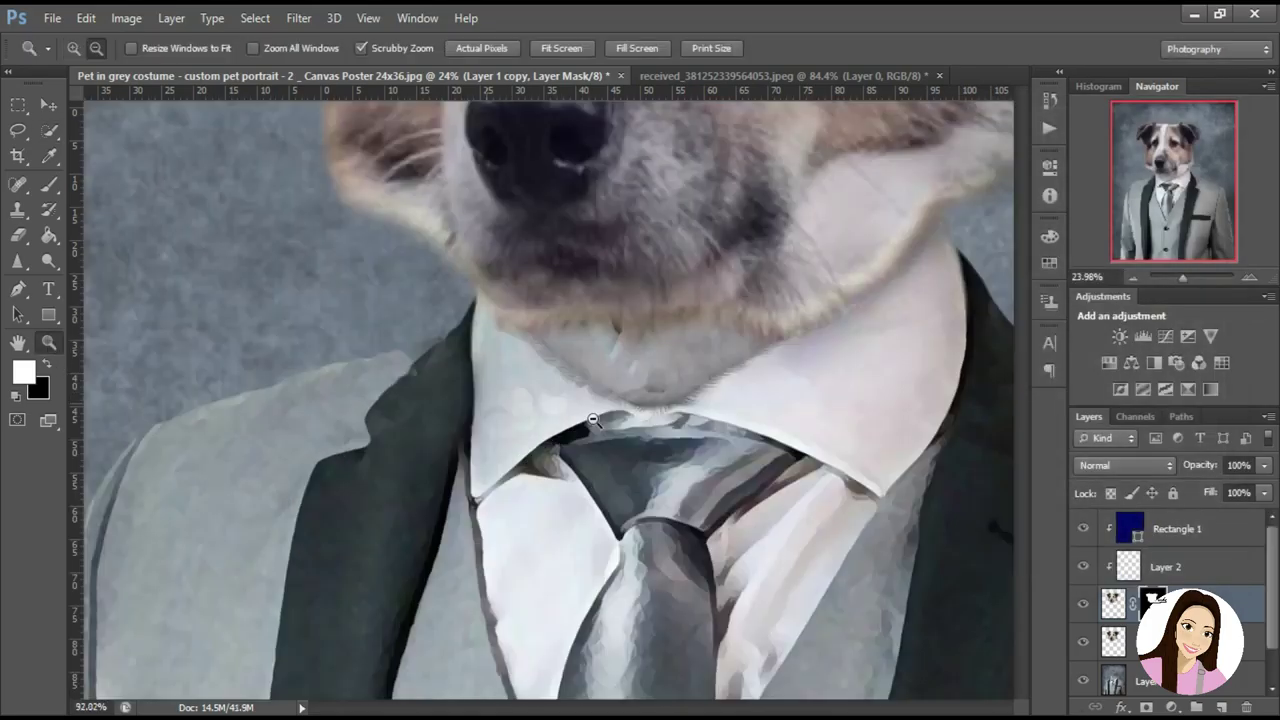
scroll(700, 480, "left", 5)
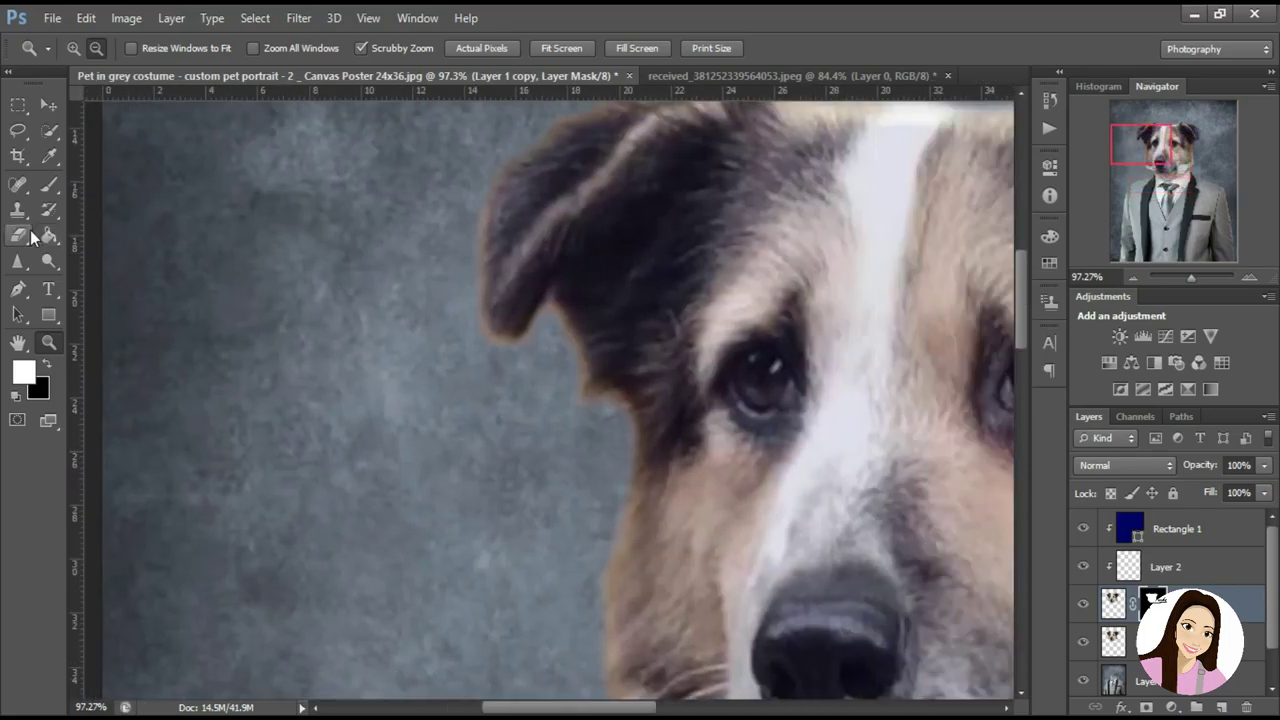
key("e")
right_click(549, 370)
key("Return")
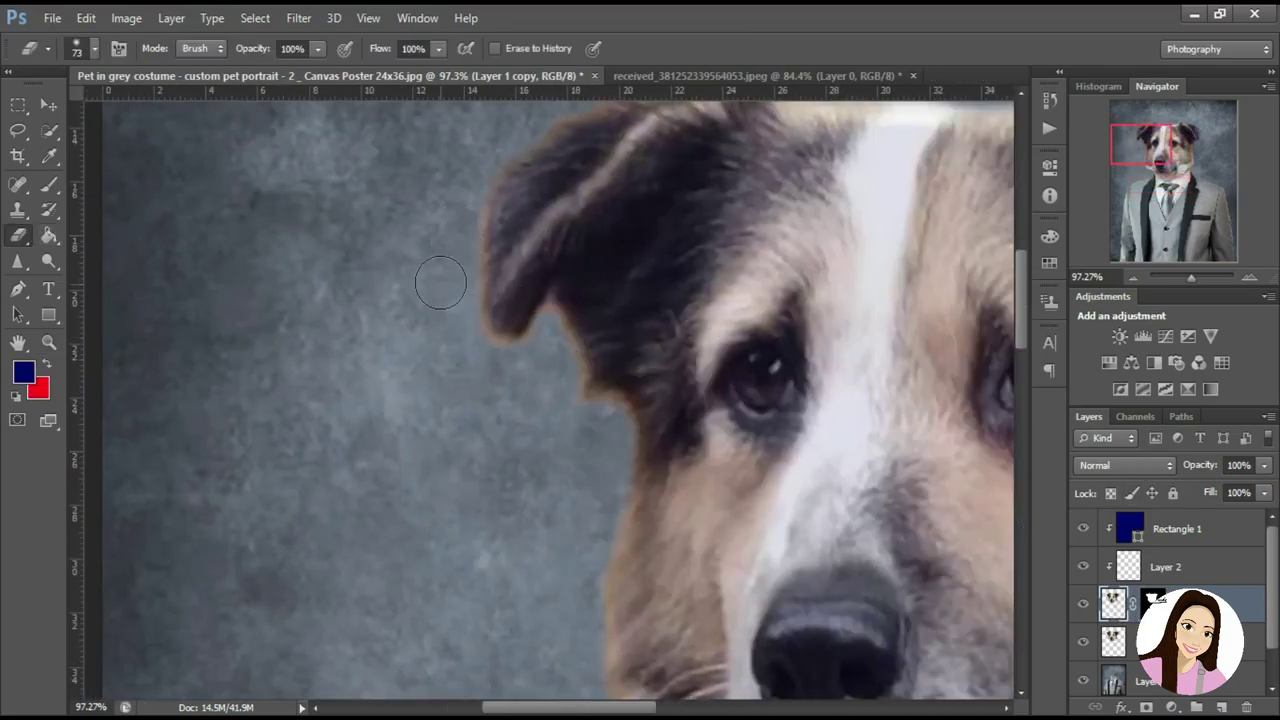
key("z")
scroll(171, 337, "down", 5)
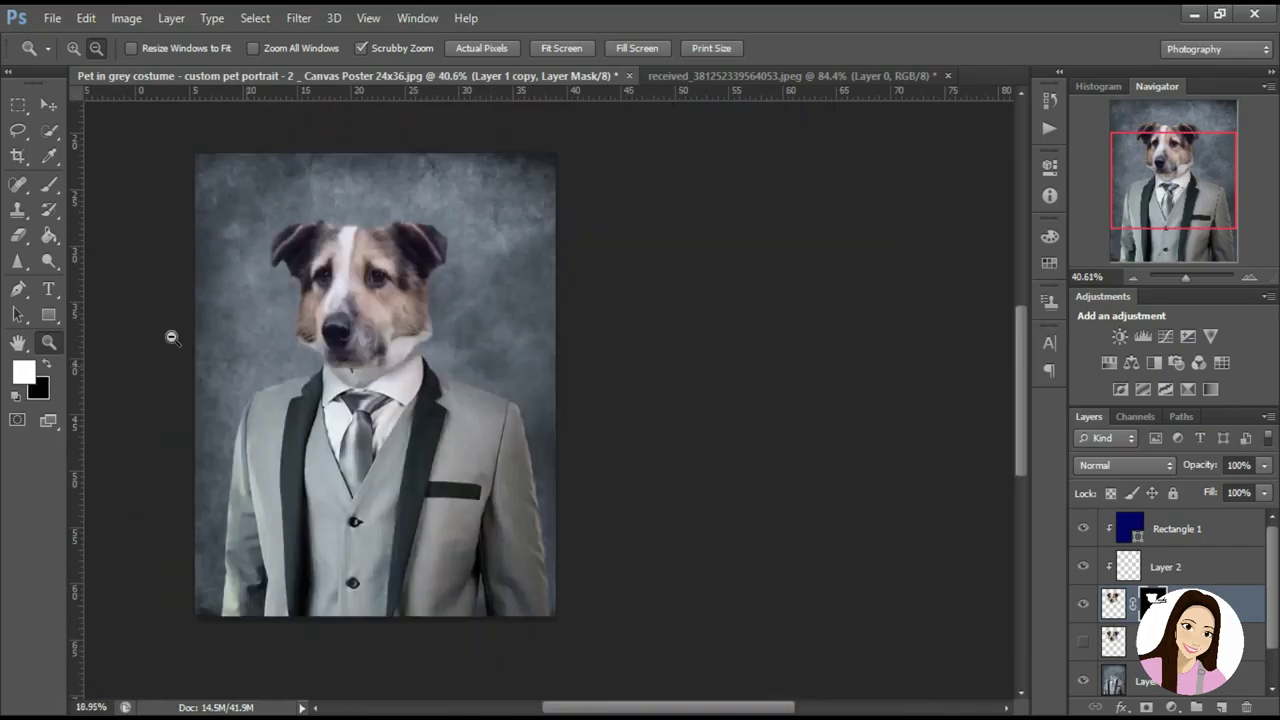
left_click_drag(199, 337, 647, 347)
Adjust the masked copy's edge shift, then delete that unwanted masked copy layer
right_click(1152, 600)
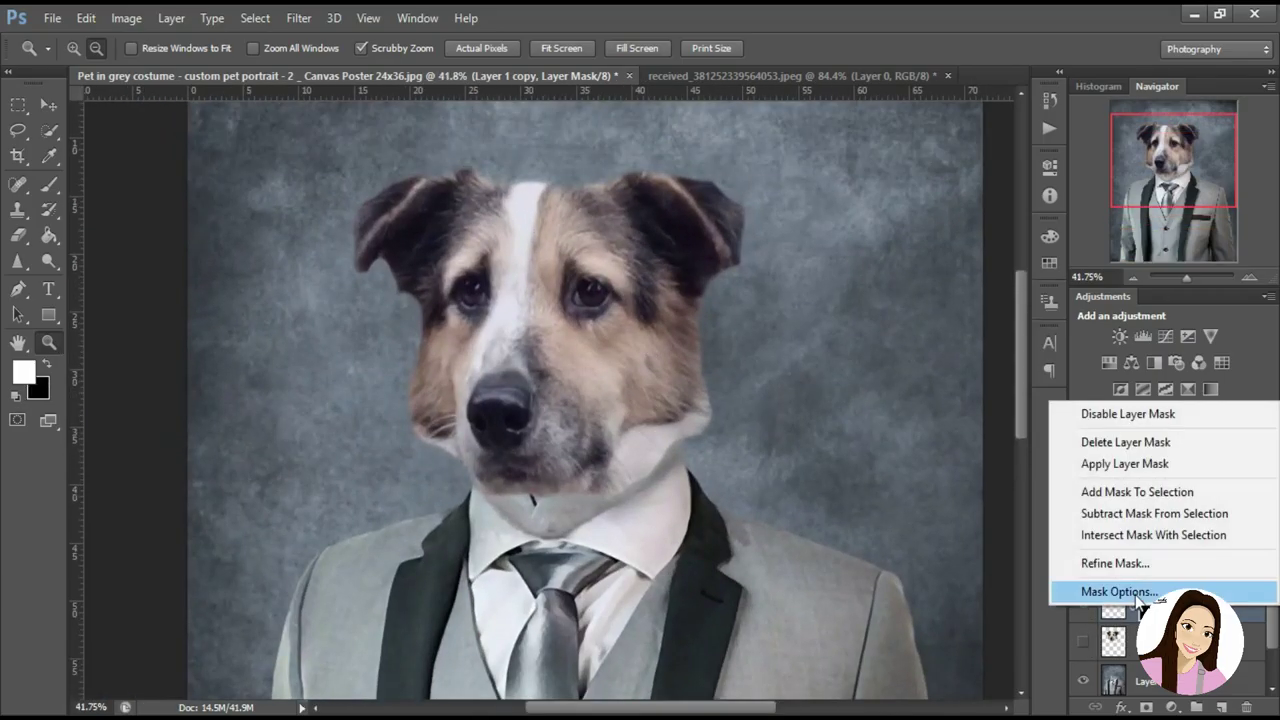
left_click(1100, 560)
left_click(1075, 393)
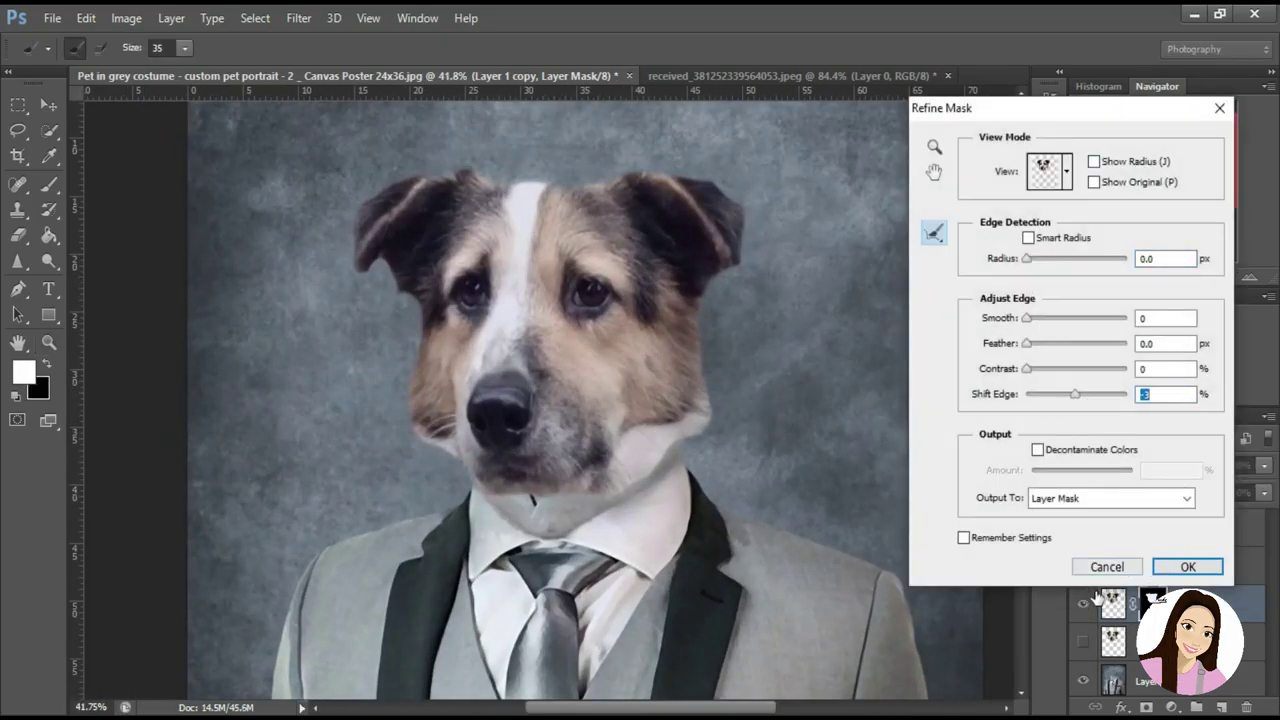
left_click(1187, 566)
left_click(1083, 603)
left_click(871, 180)
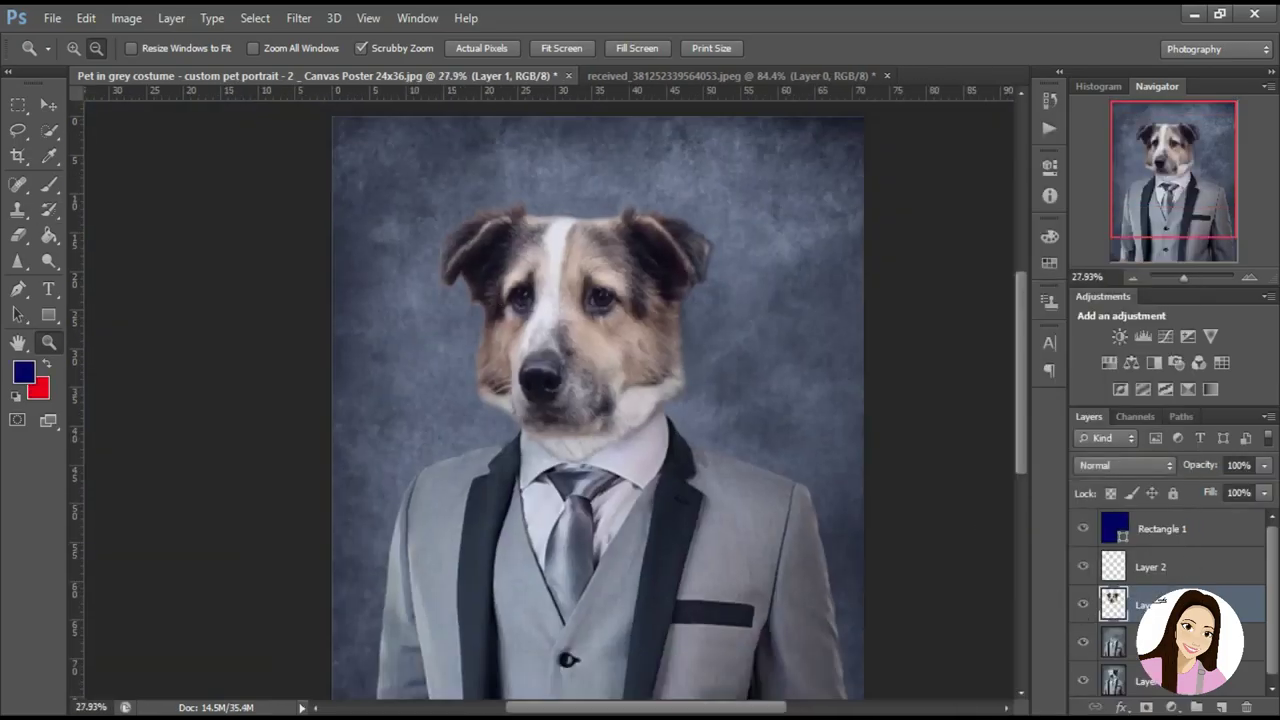
Duplicate Layer 1, quick-select the dog head, and mask the new copy to it
right_click(1160, 602)
left_click(817, 160)
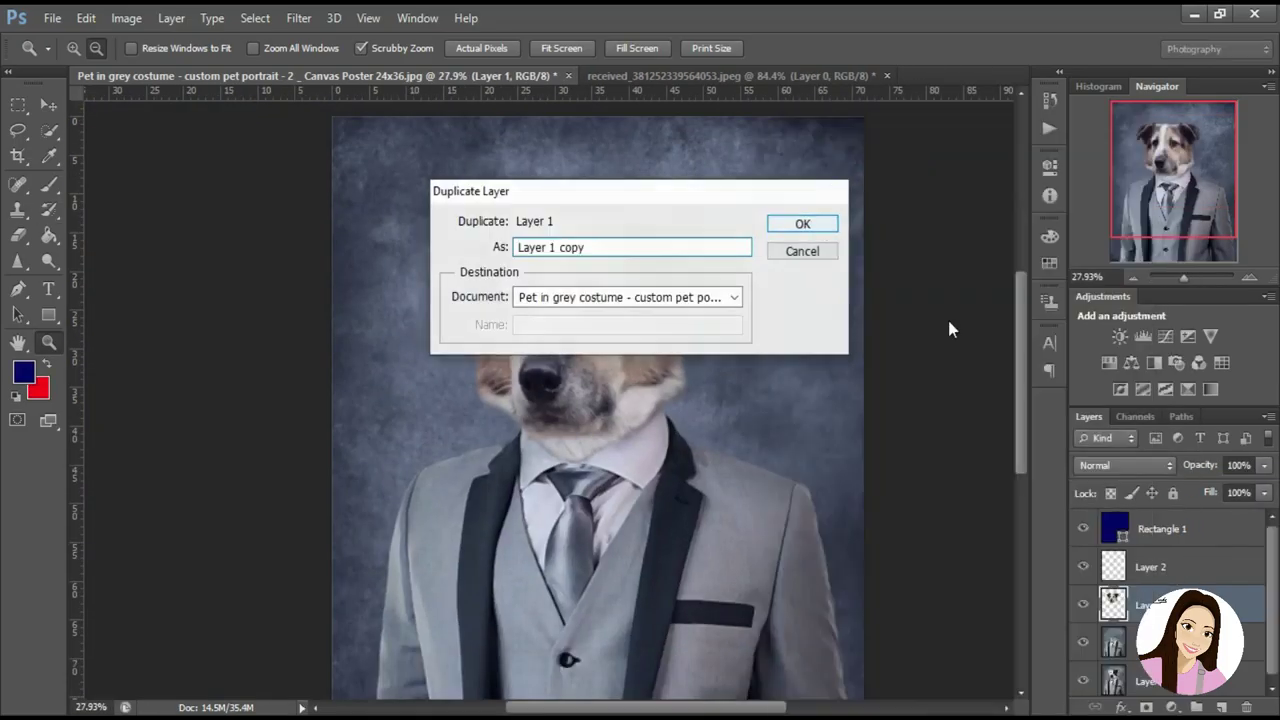
key("Return")
left_click(49, 130)
left_click(643, 414)
right_click(1130, 604)
left_click(1172, 707)
Refine the new head mask with Shift Edge about -36, then zoom on the chin
right_click(1155, 602)
left_click(1135, 549)
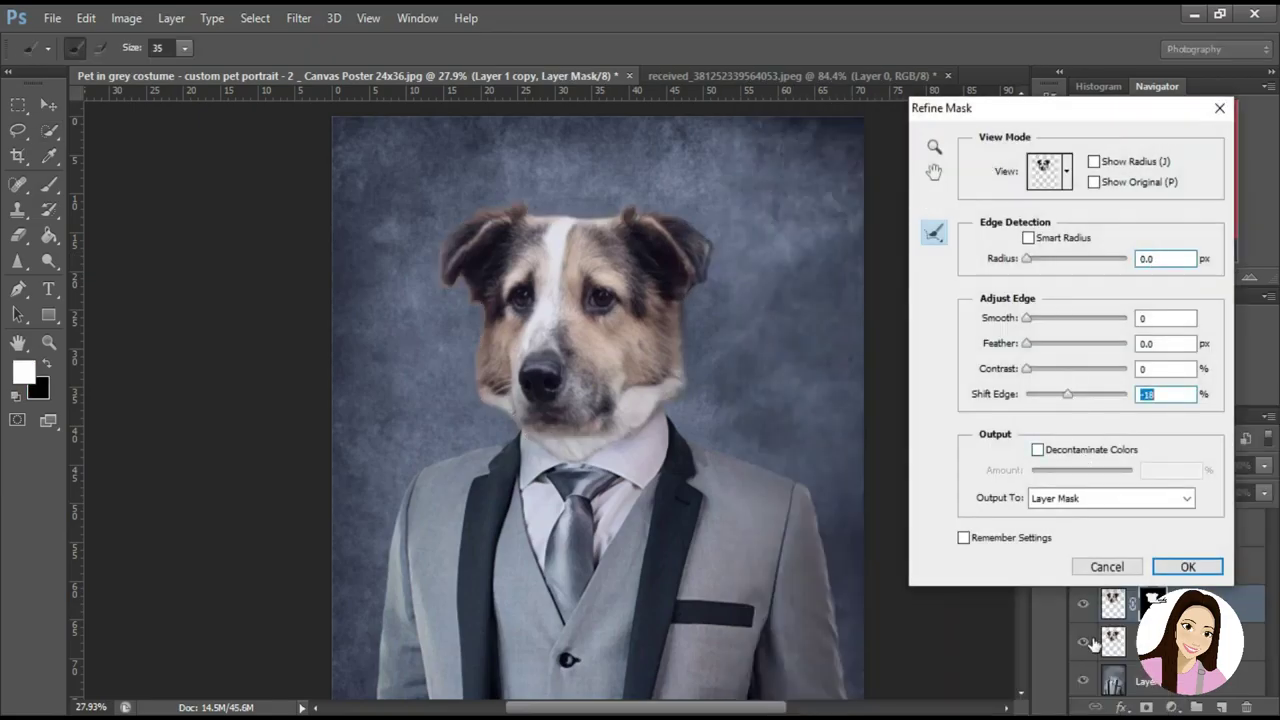
key("Return")
left_click(1130, 560)
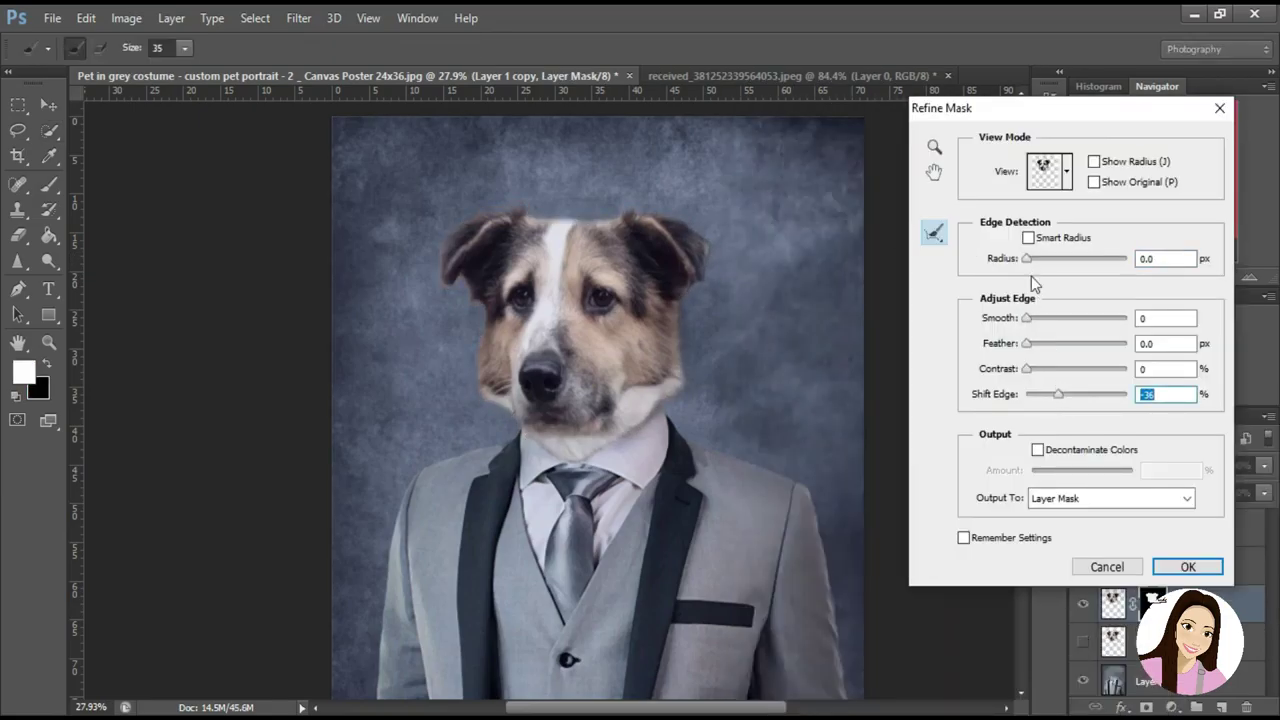
left_click(1182, 567)
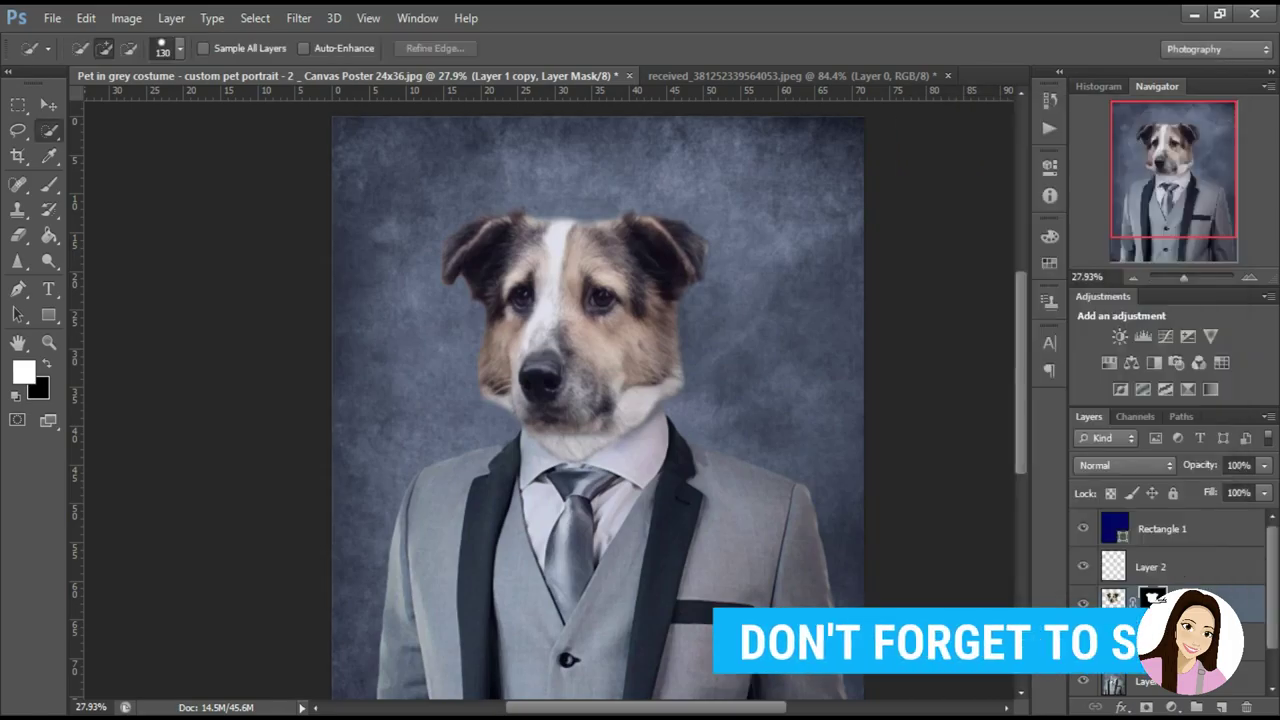
left_click(48, 342)
left_click_drag(720, 450, 797, 449)
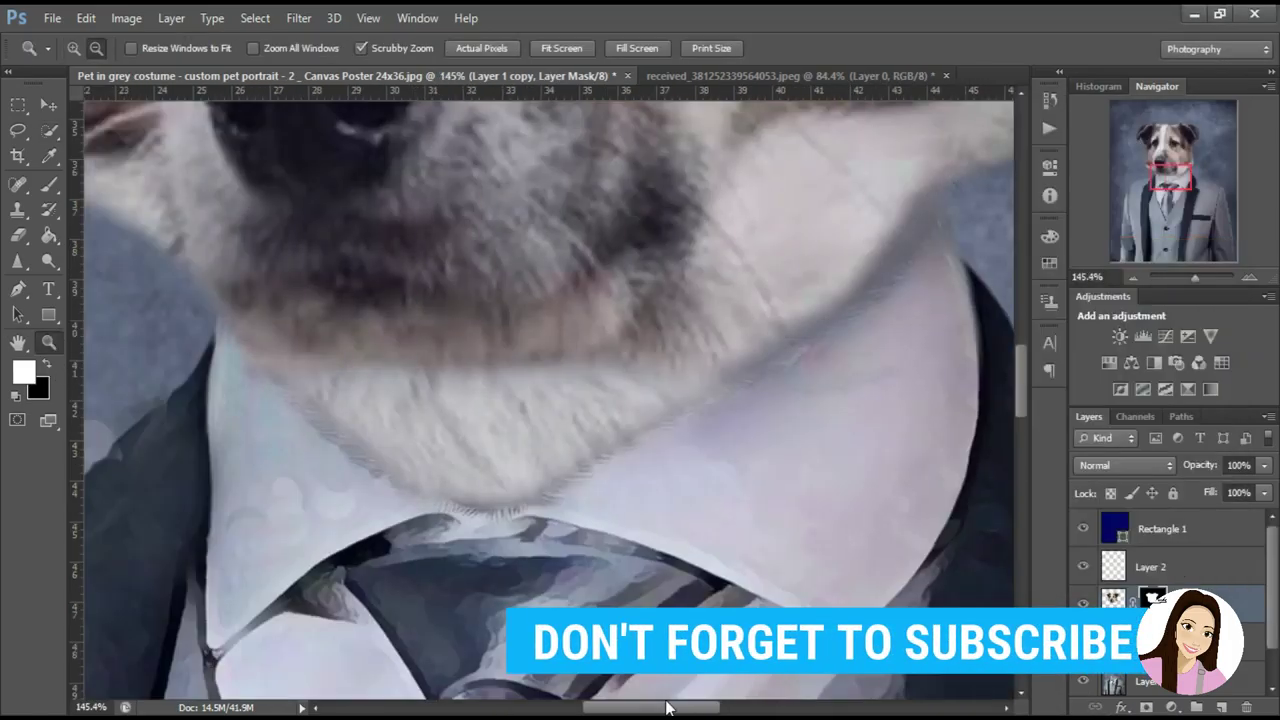
Fit the portrait on screen and merge the layer into the masked dog head
key("ctrl+0")
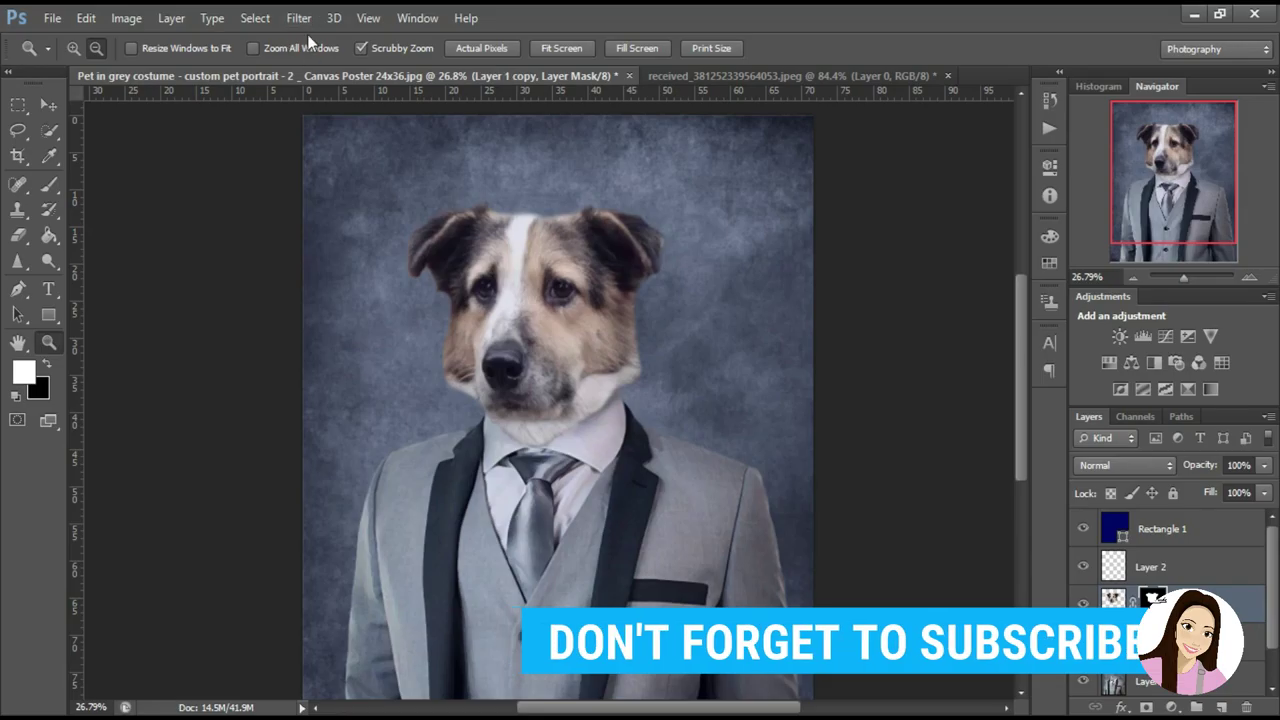
left_click(298, 18)
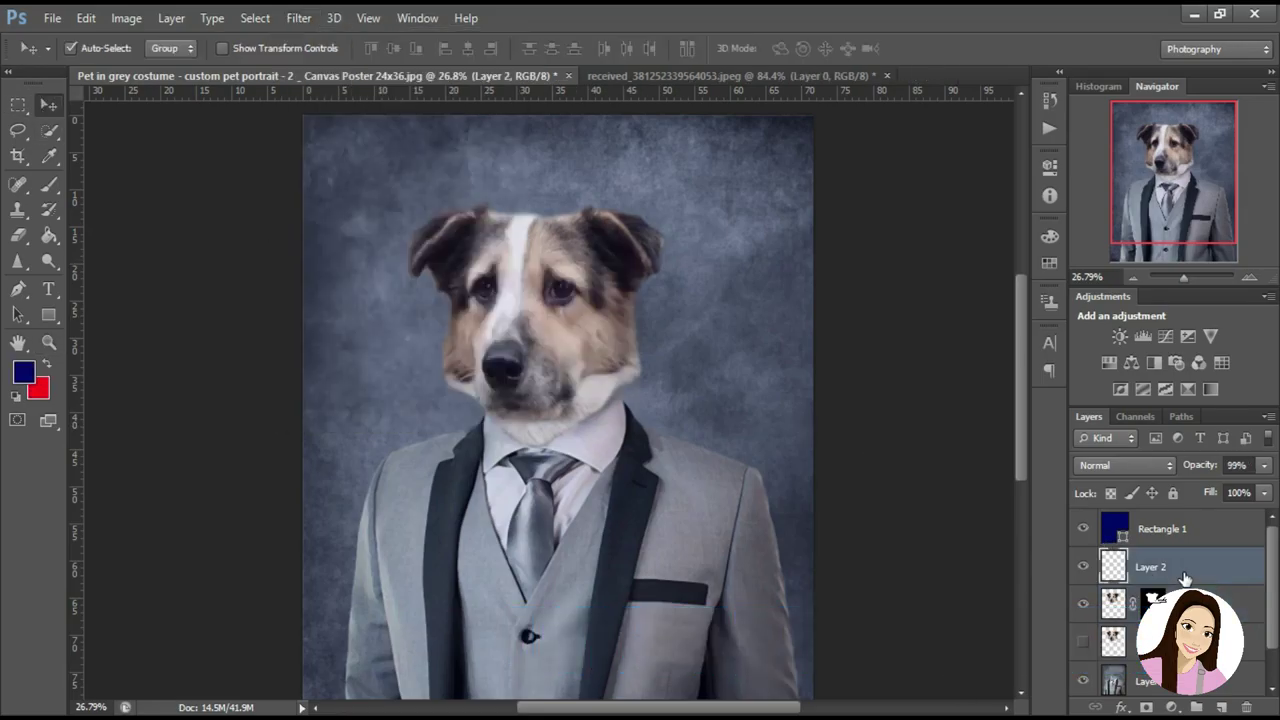
right_click(1184, 578)
left_click(966, 497)
Apply Paint Daubs to the head with Brush Size 7 and lowered Sharpness
left_click(298, 18)
left_click(380, 63)
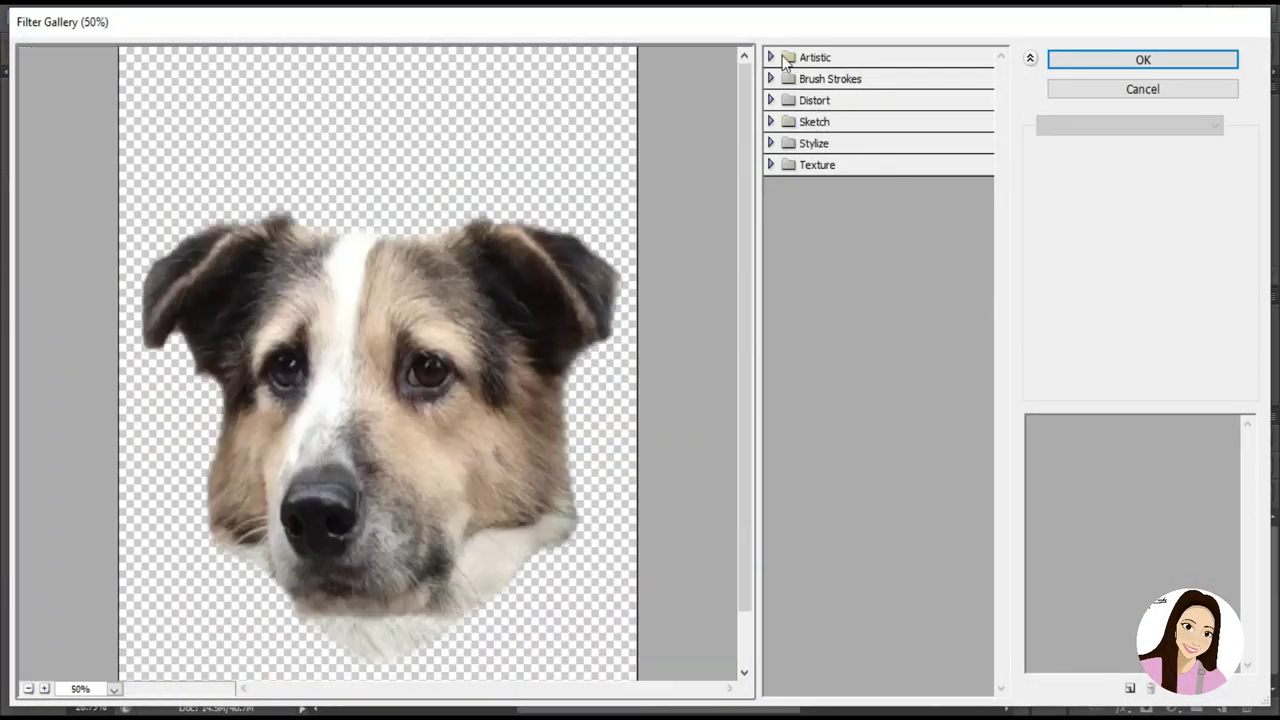
left_click(805, 230)
left_click_drag(1074, 170, 1074, 210)
left_click_drag(1078, 170, 1067, 213)
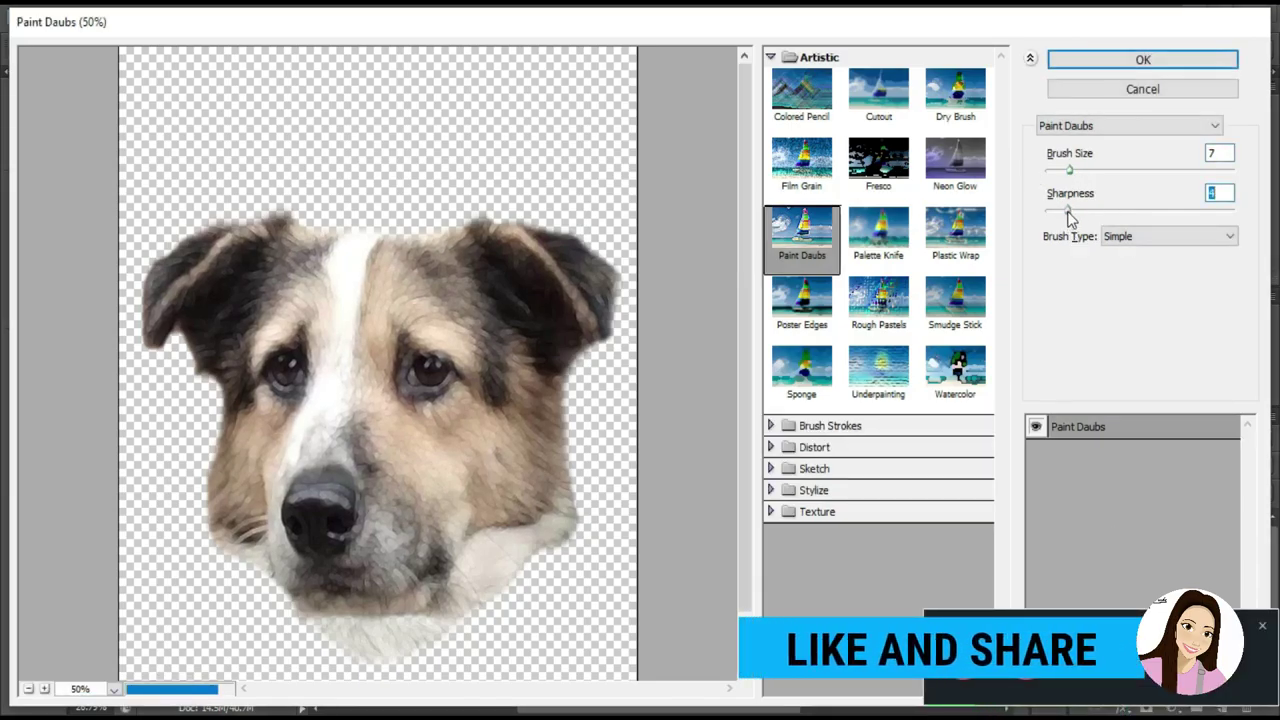
left_click(1120, 60)
key("z")
left_click(526, 309)
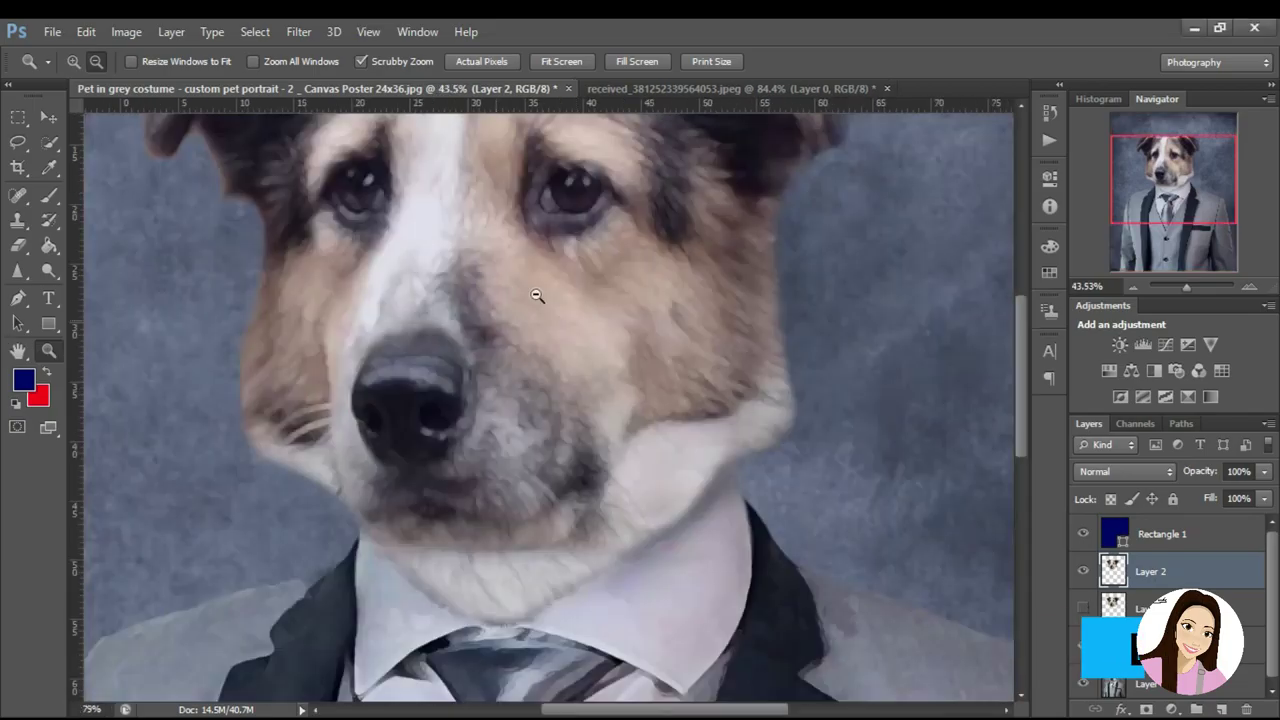
left_click_drag(403, 368, 534, 300)
Apply Levels to the dog head with black input 21 and white kept at 255
left_click(298, 31)
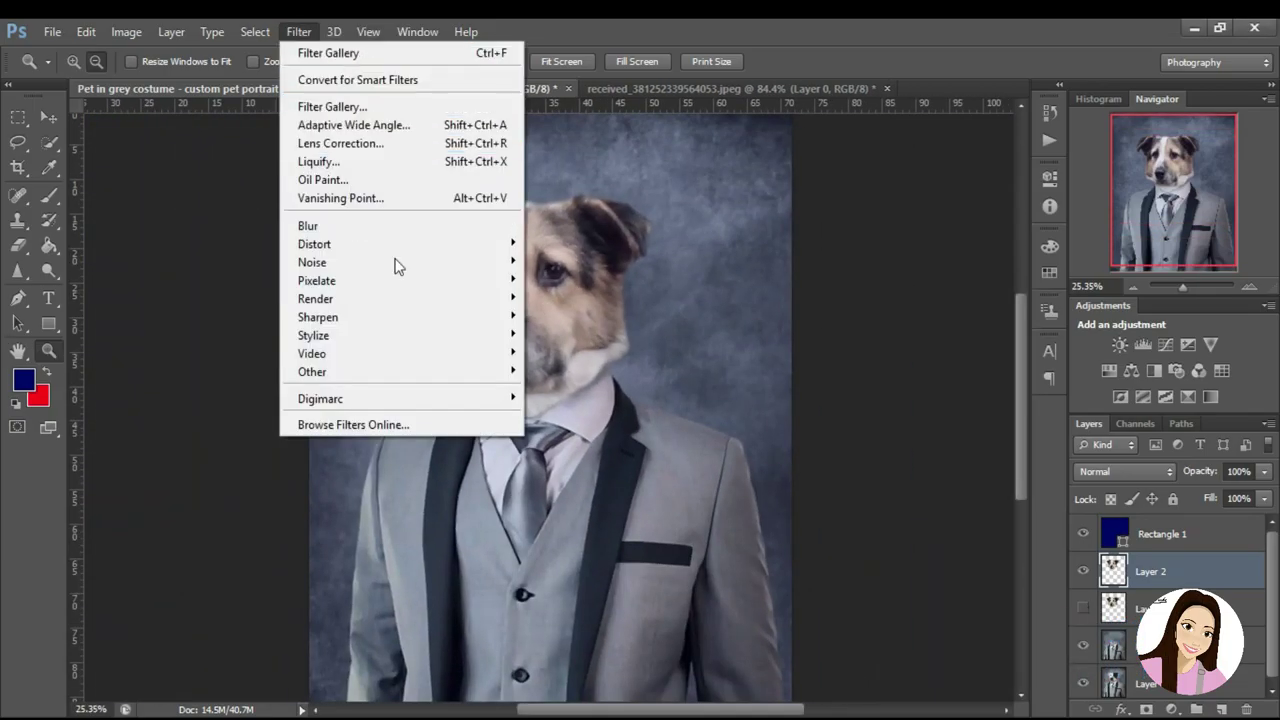
left_click(128, 32)
mouse_move(155, 80)
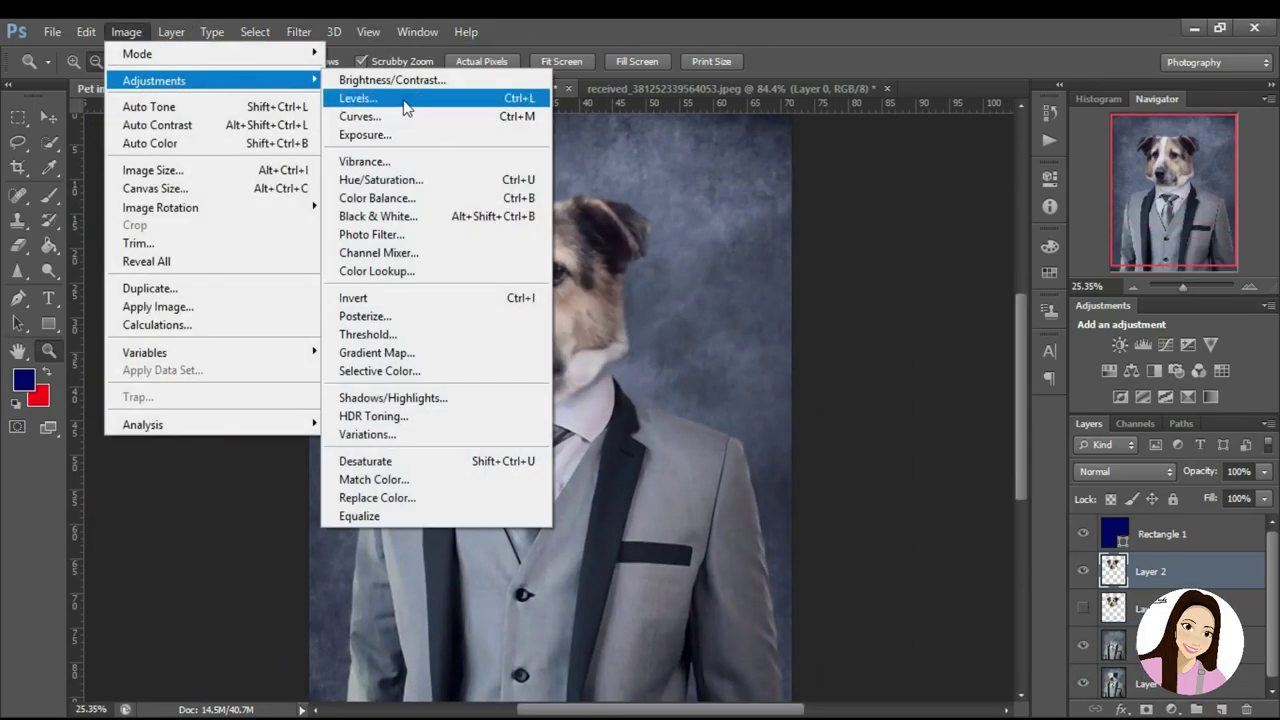
left_click(360, 98)
left_click_drag(1176, 365, 1167, 365)
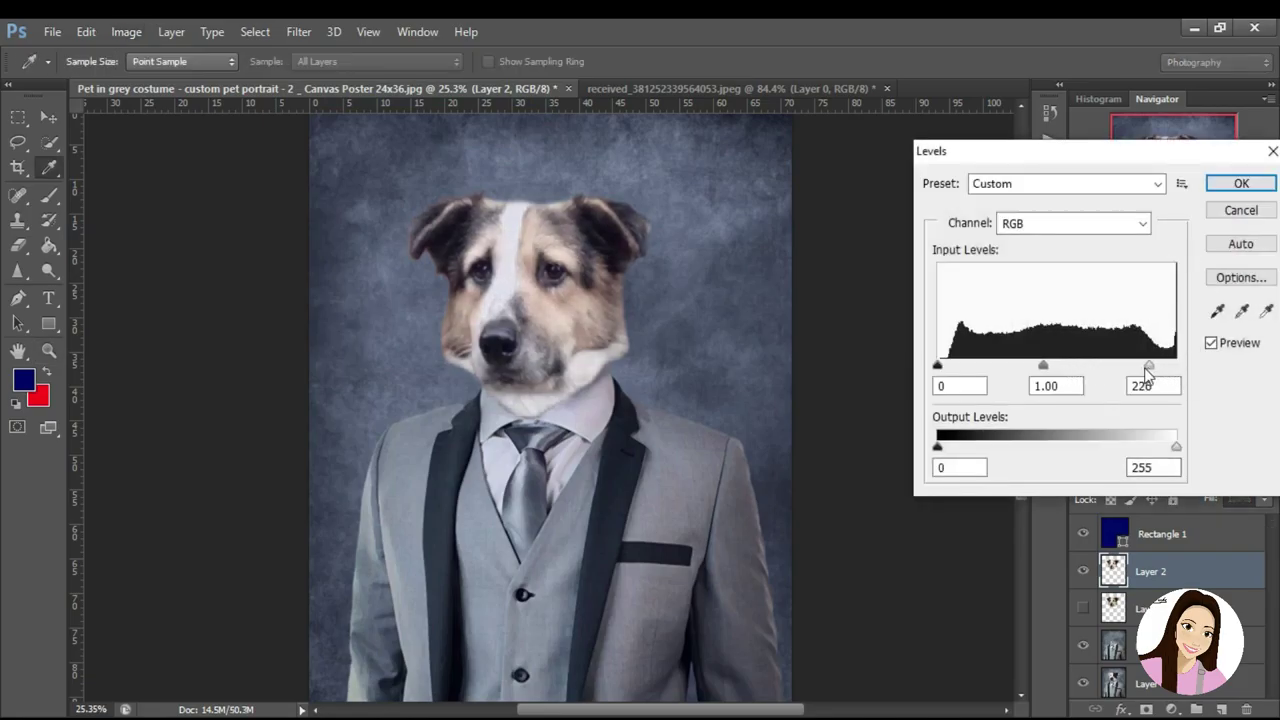
left_click_drag(937, 365, 952, 368)
mouse_move(1167, 366)
left_mouse_down()
mouse_move(1116, 364)
mouse_move(1176, 366)
left_mouse_up()
left_click_drag(950, 368, 958, 368)
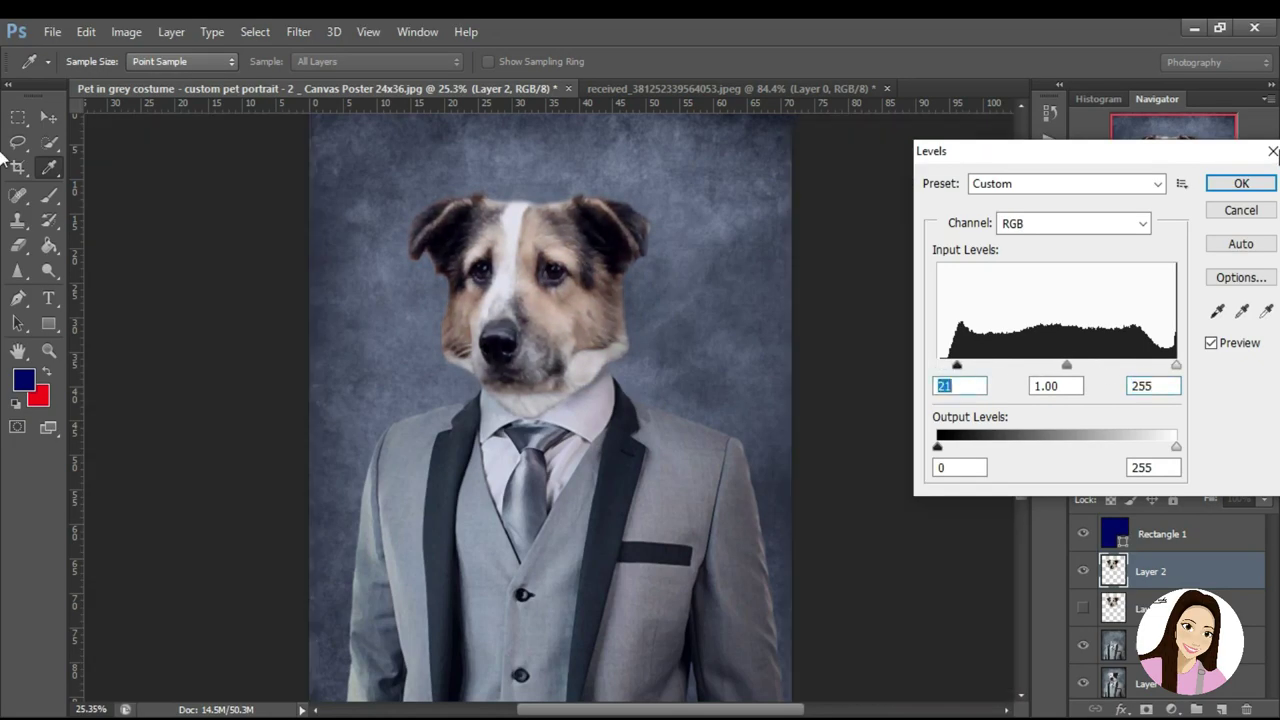
left_click(1241, 183)
key("z")
left_click(126, 31)
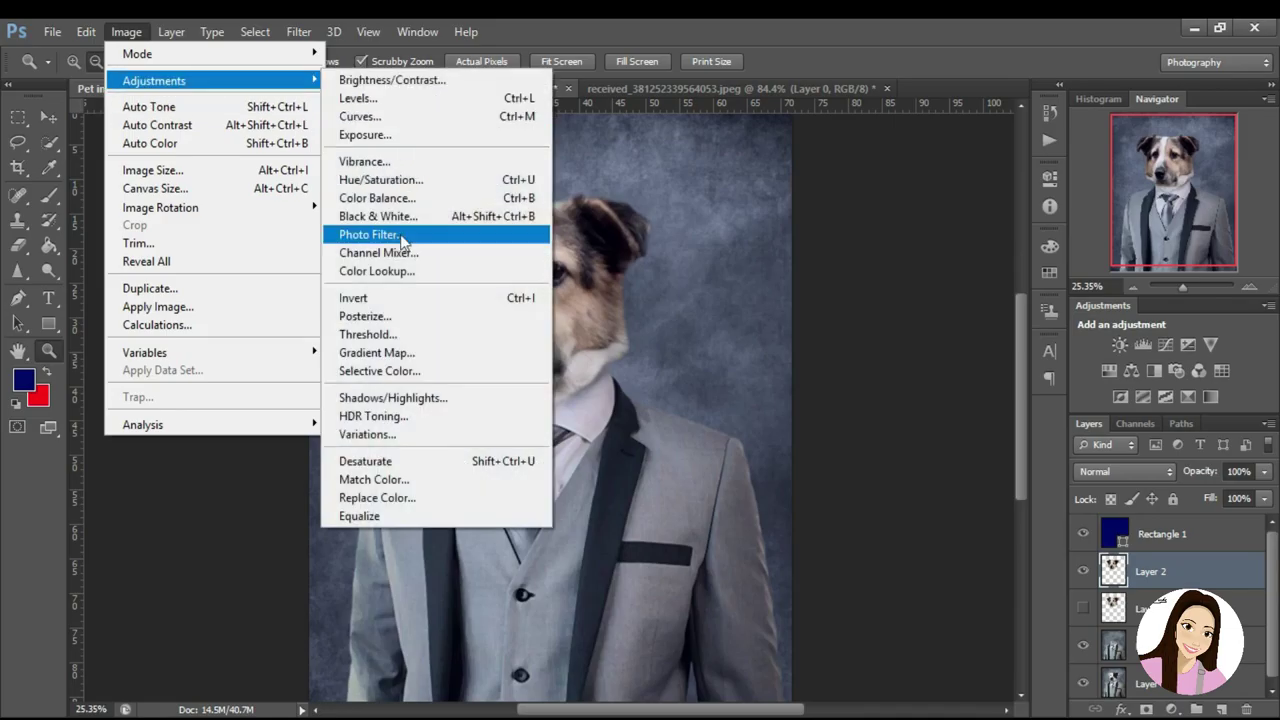
Try a Color Balance shift on the dog head, then cancel it
left_click(405, 198)
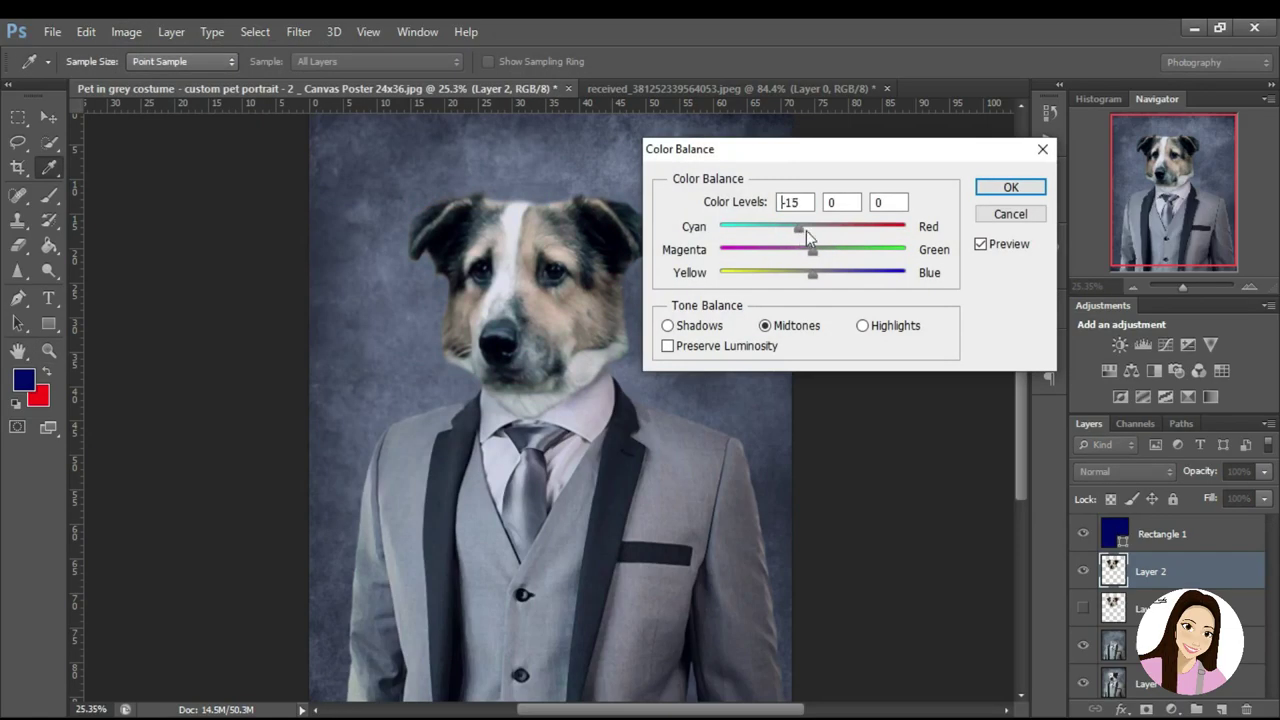
mouse_move(806, 230)
left_mouse_down()
mouse_move(826, 230)
mouse_move(871, 274)
mouse_move(820, 274)
mouse_move(801, 228)
mouse_move(807, 252)
left_mouse_up()
mouse_move(793, 228)
left_mouse_down()
mouse_move(770, 228)
mouse_move(800, 230)
left_mouse_up()
left_click_drag(820, 273, 828, 280)
left_click(1008, 216)
Hide Rectangle 1 and set the head's midtone Color Balance to -27 cyan, +31 blue
left_click(1082, 534)
left_click(117, 33)
mouse_move(154, 81)
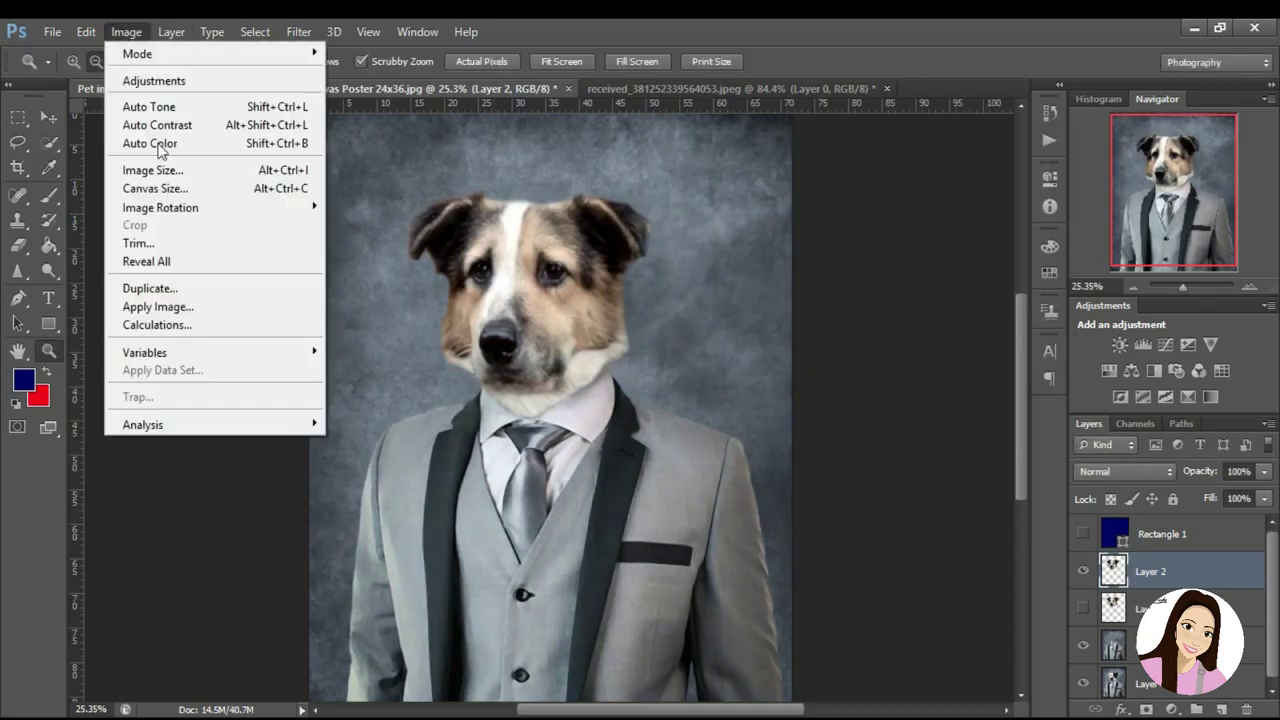
left_click(380, 434)
left_click(788, 228)
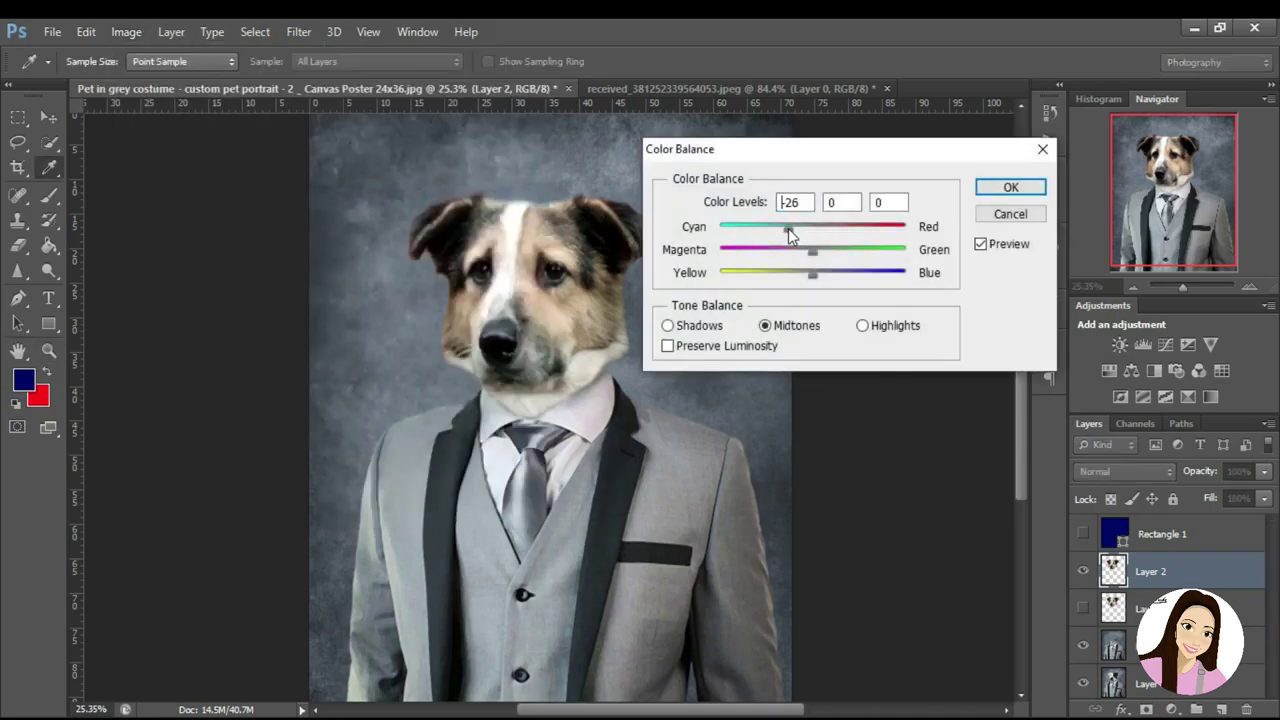
left_click_drag(815, 275, 843, 276)
left_click_drag(845, 282, 842, 276)
left_click(998, 190)
key("z")
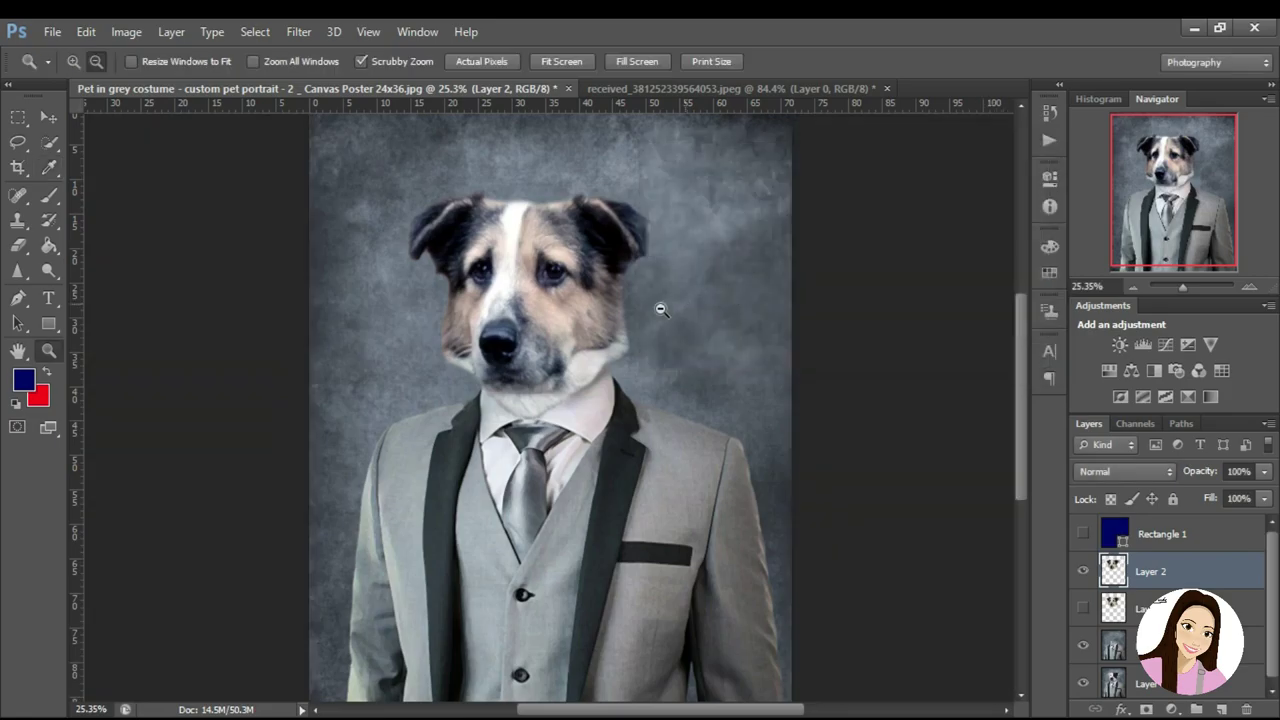
left_click(255, 31)
Hide the painted head, select all, and create a transparent 2031 × 2500 px clipboard-sized document
left_click(1082, 571)
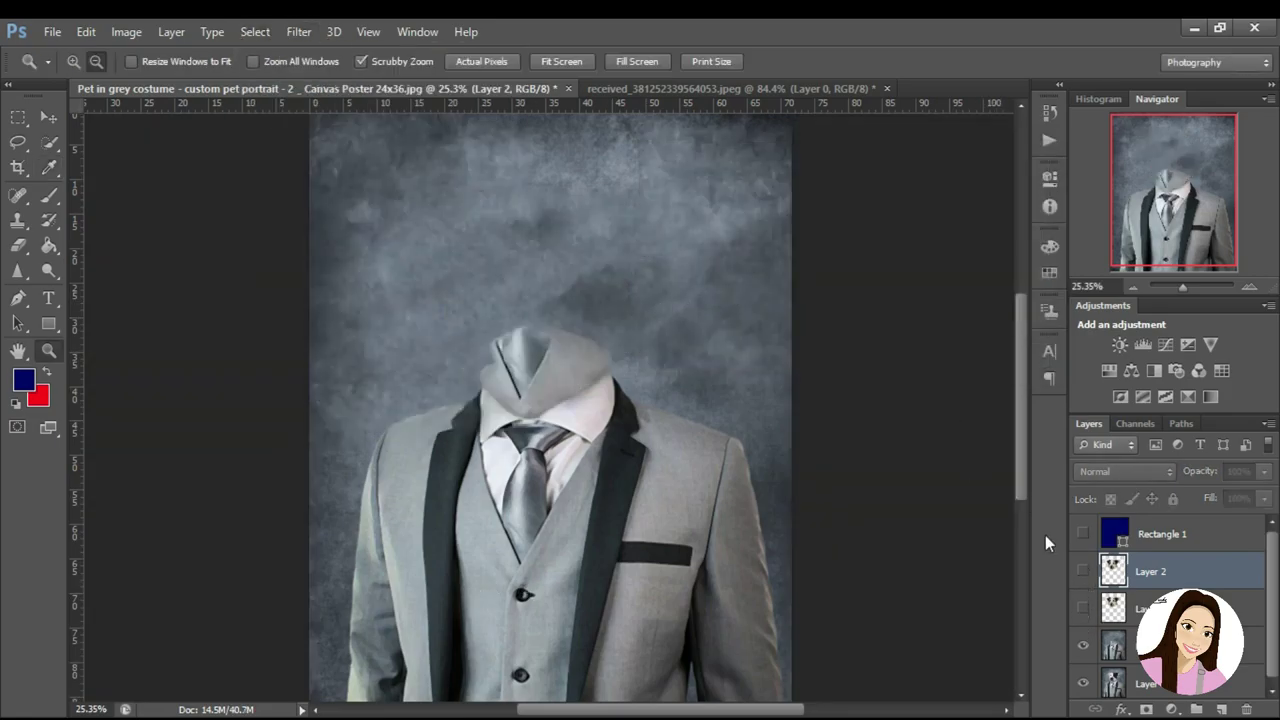
left_click(255, 31)
left_click(262, 46)
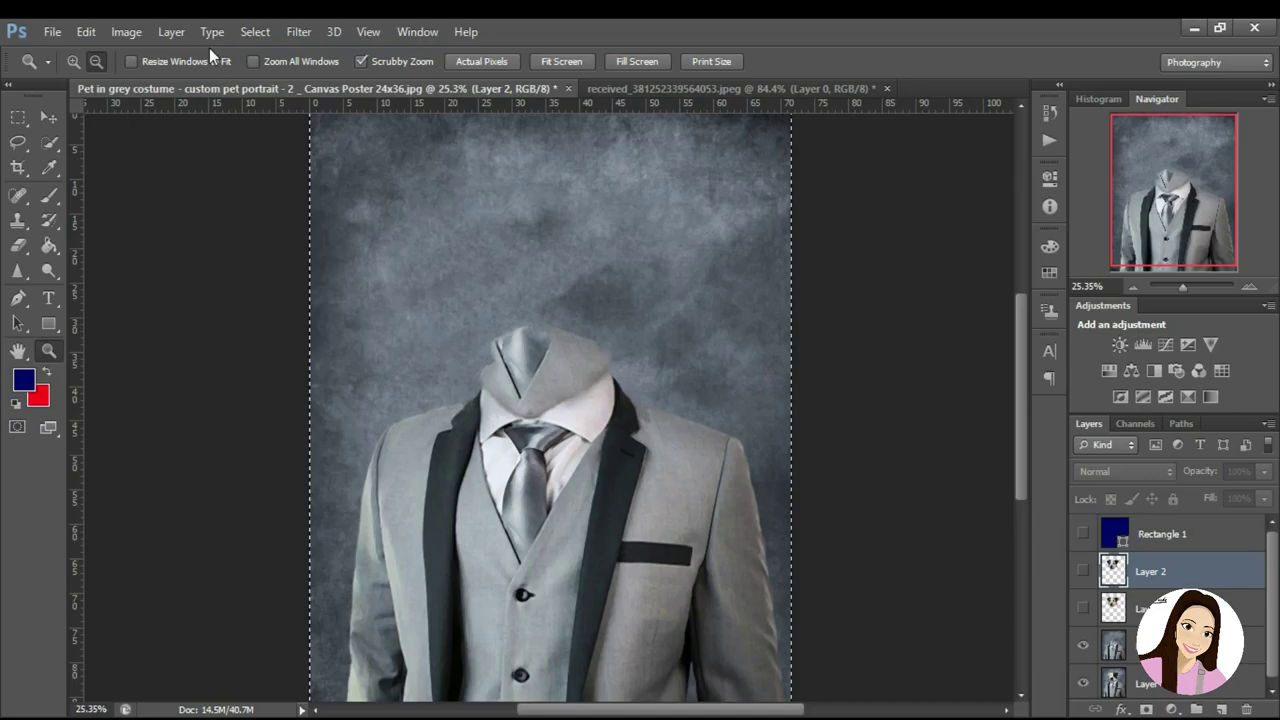
left_click(52, 31)
left_click(60, 68)
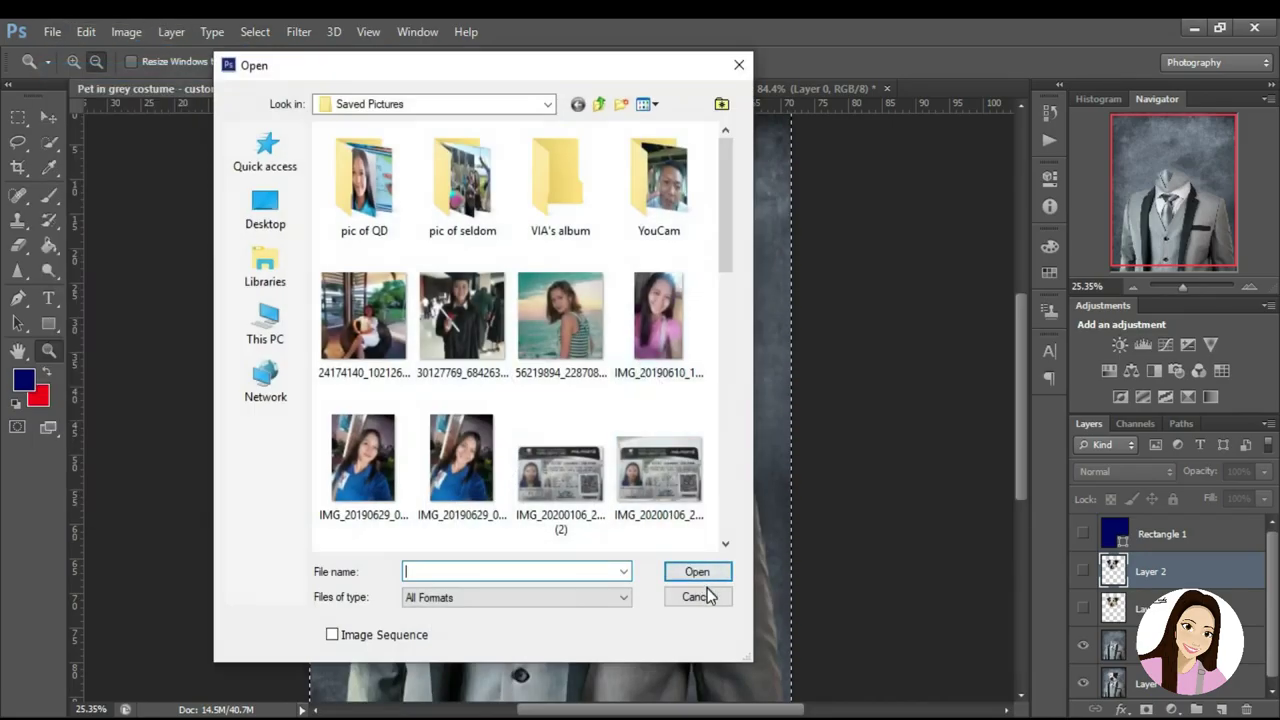
left_click(700, 595)
left_click(62, 31)
left_click(60, 46)
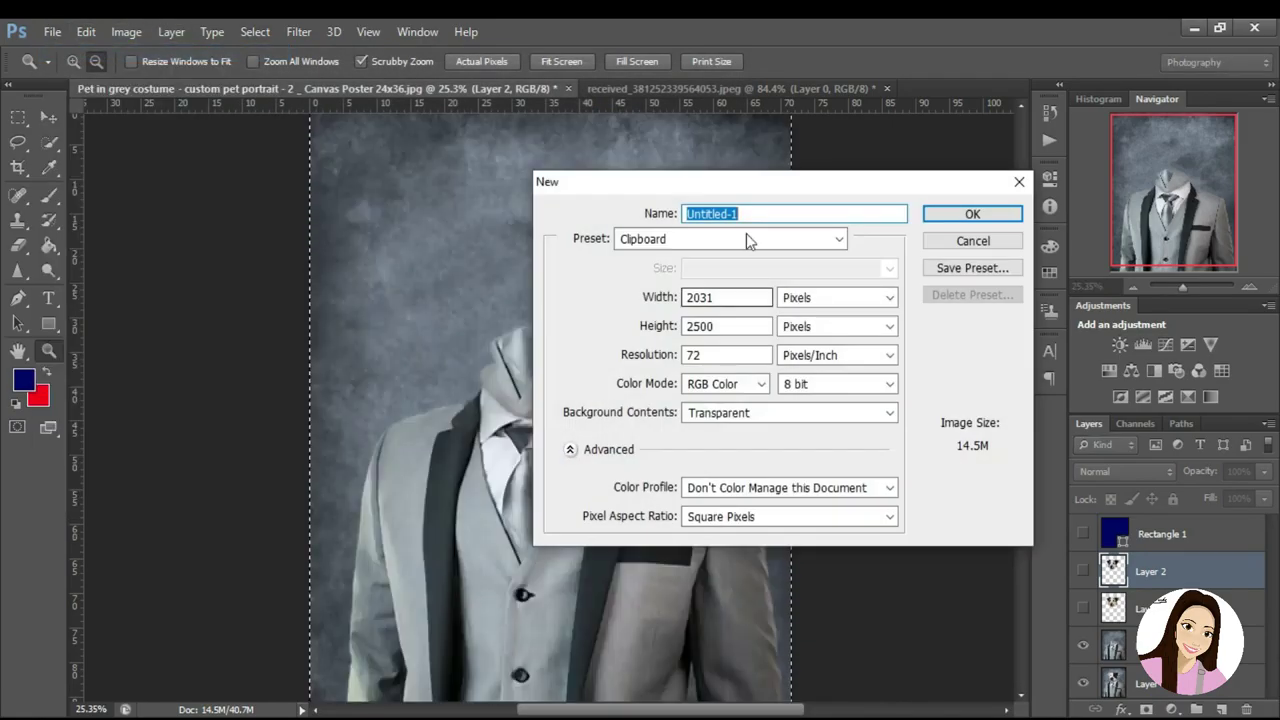
left_click(960, 216)
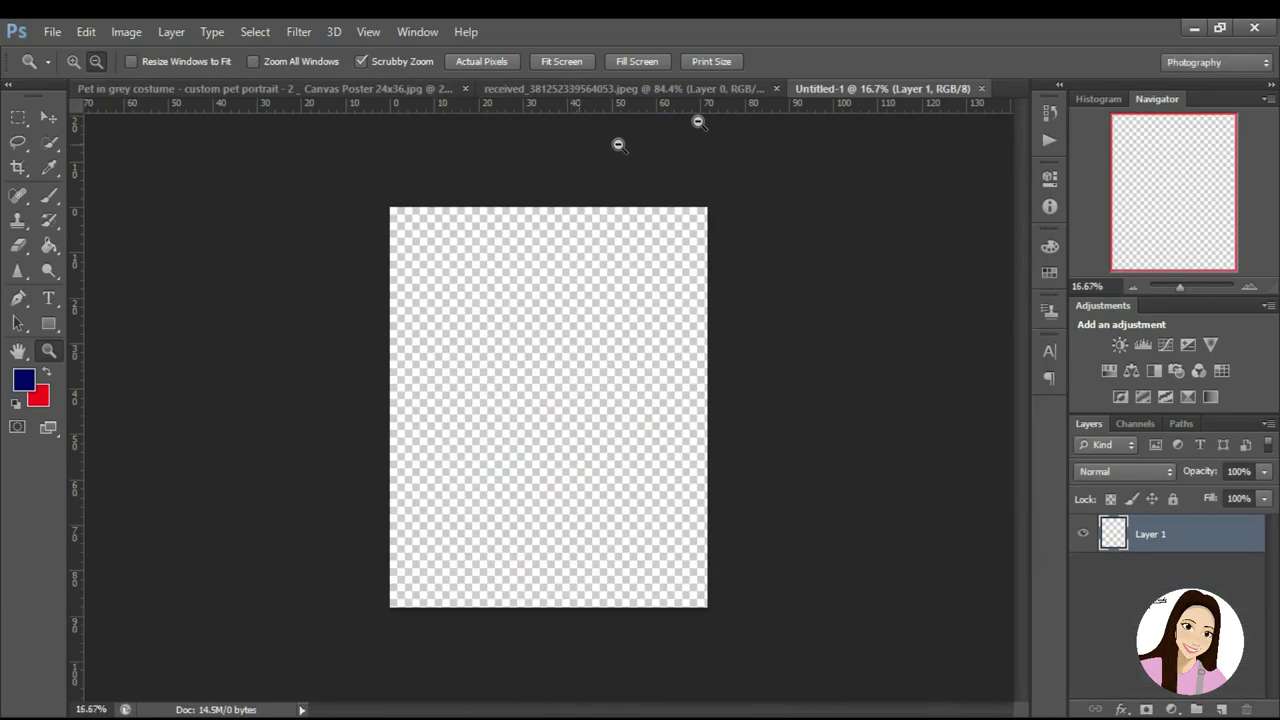
Paste the suit portrait into Untitled-1 and apply Levels with black input 109
left_click(191, 33)
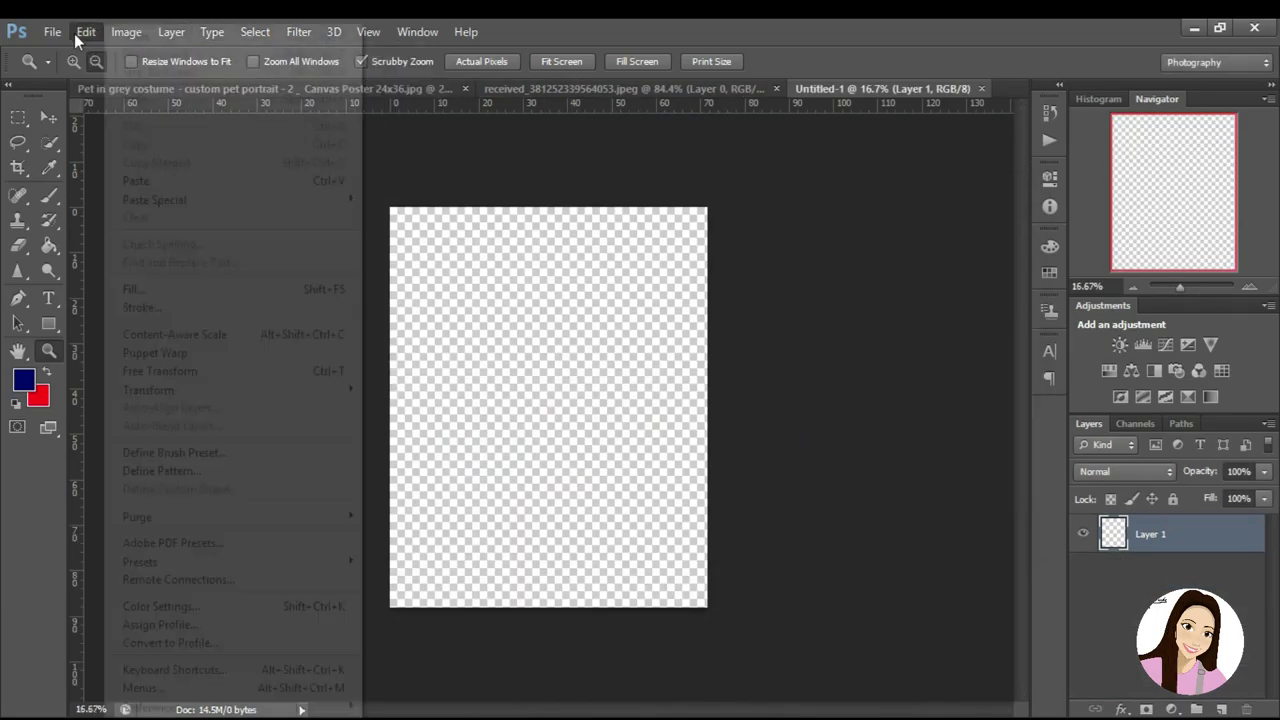
left_click(86, 31)
left_click(120, 177)
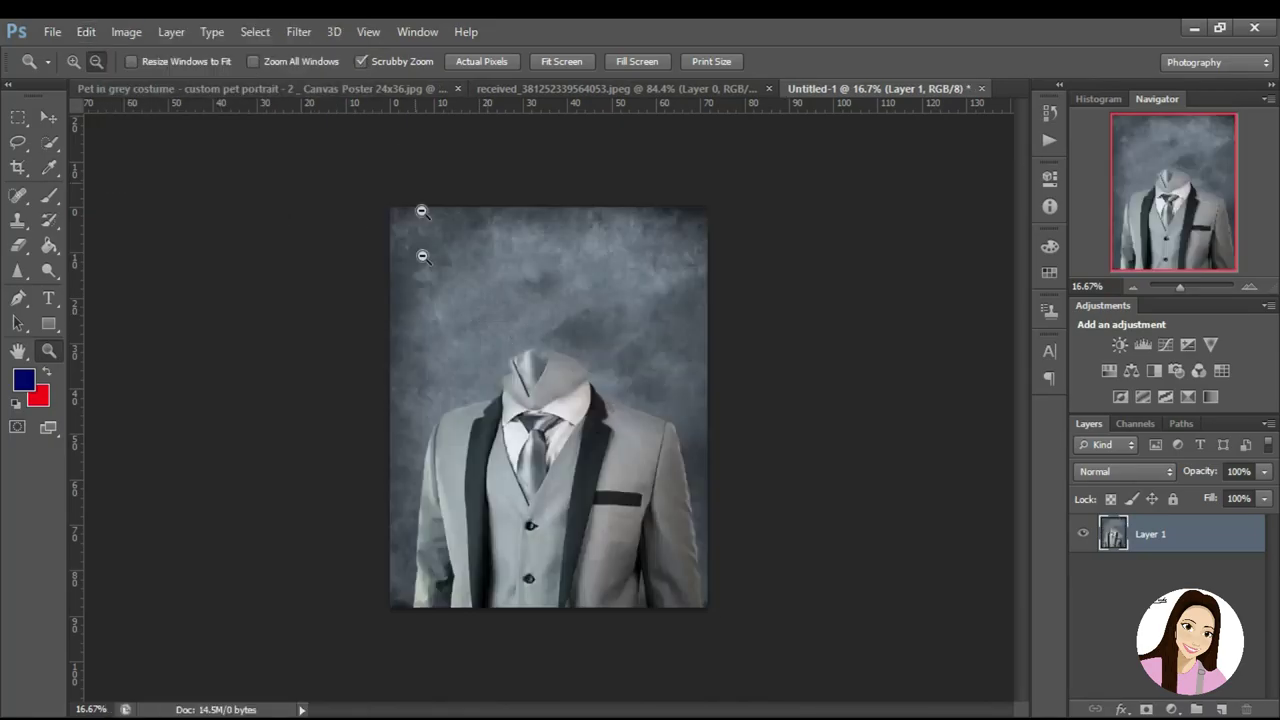
left_click(126, 31)
left_click(415, 437)
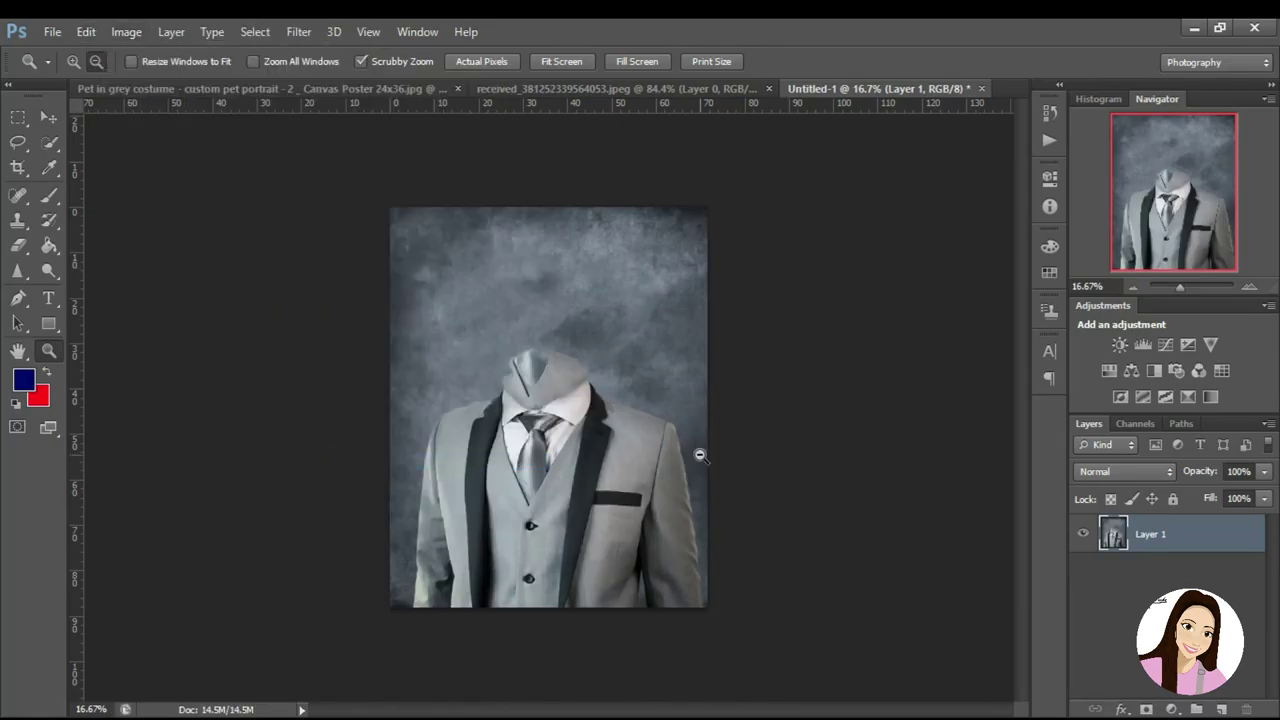
left_click(126, 31)
left_click(385, 103)
mouse_move(1056, 365)
left_mouse_down()
mouse_move(1005, 368)
mouse_move(1060, 373)
left_mouse_up()
mouse_move(939, 366)
left_mouse_down()
mouse_move(1063, 366)
mouse_move(1039, 368)
left_mouse_up()
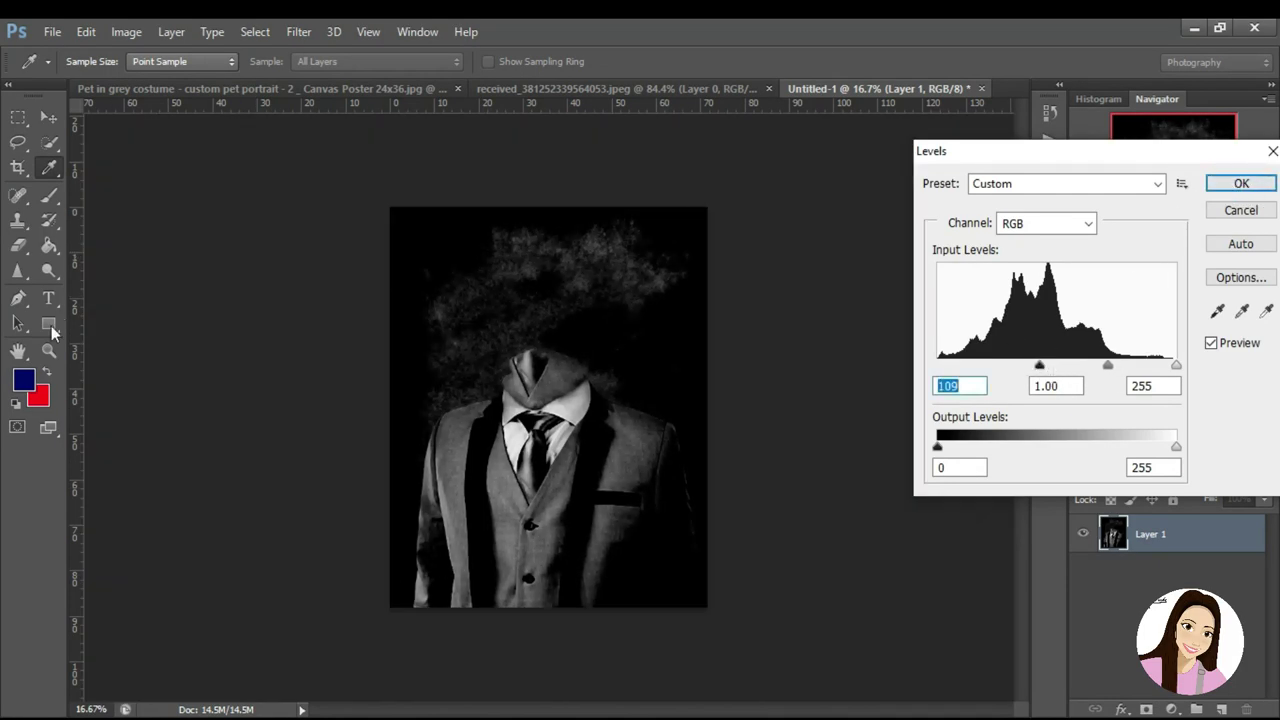
key("Return")
left_click(49, 350)
Lasso the smoky area above the collar in Untitled-1
left_click_drag(700, 260, 540, 252)
key("l")
mouse_move(733, 256)
left_mouse_down()
mouse_move(396, 392)
mouse_move(785, 322)
left_mouse_up()
left_click_drag(742, 271, 745, 268)
Copy the dark patch, paste it into the suit portrait, and move it above the collar
key("ctrl+c")
left_click(260, 88)
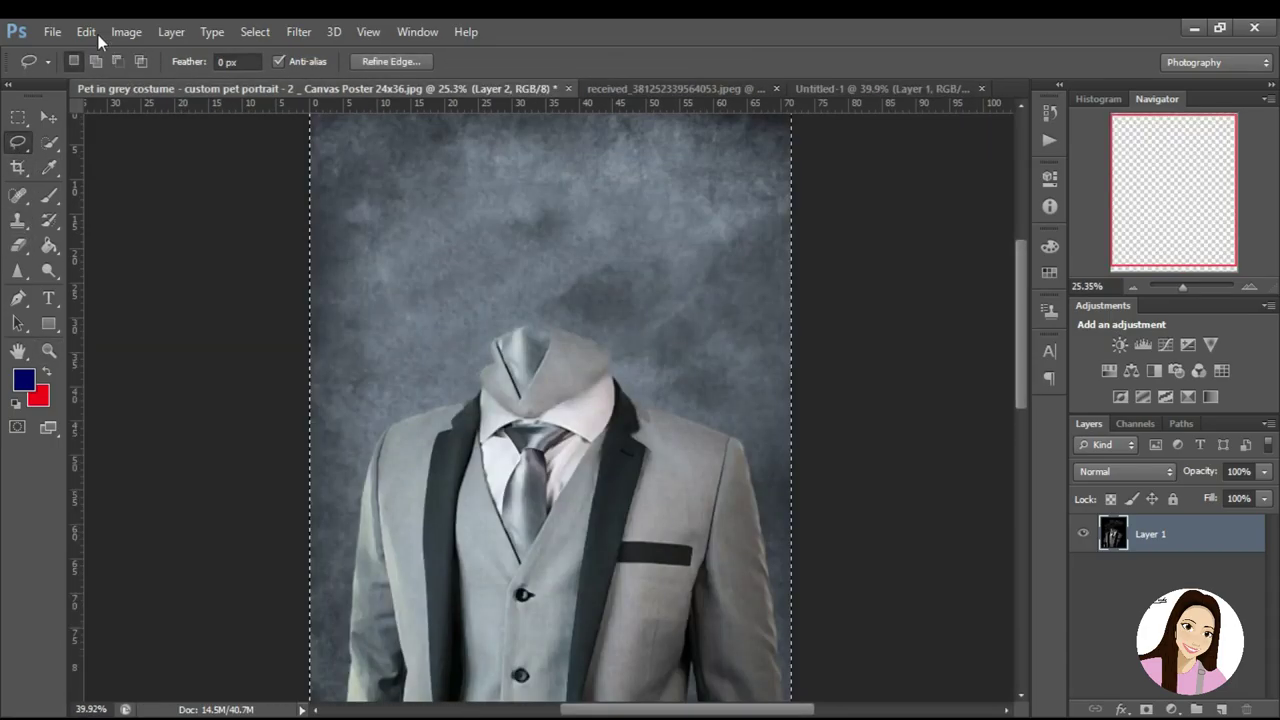
left_click(86, 31)
left_click(176, 184)
key("v")
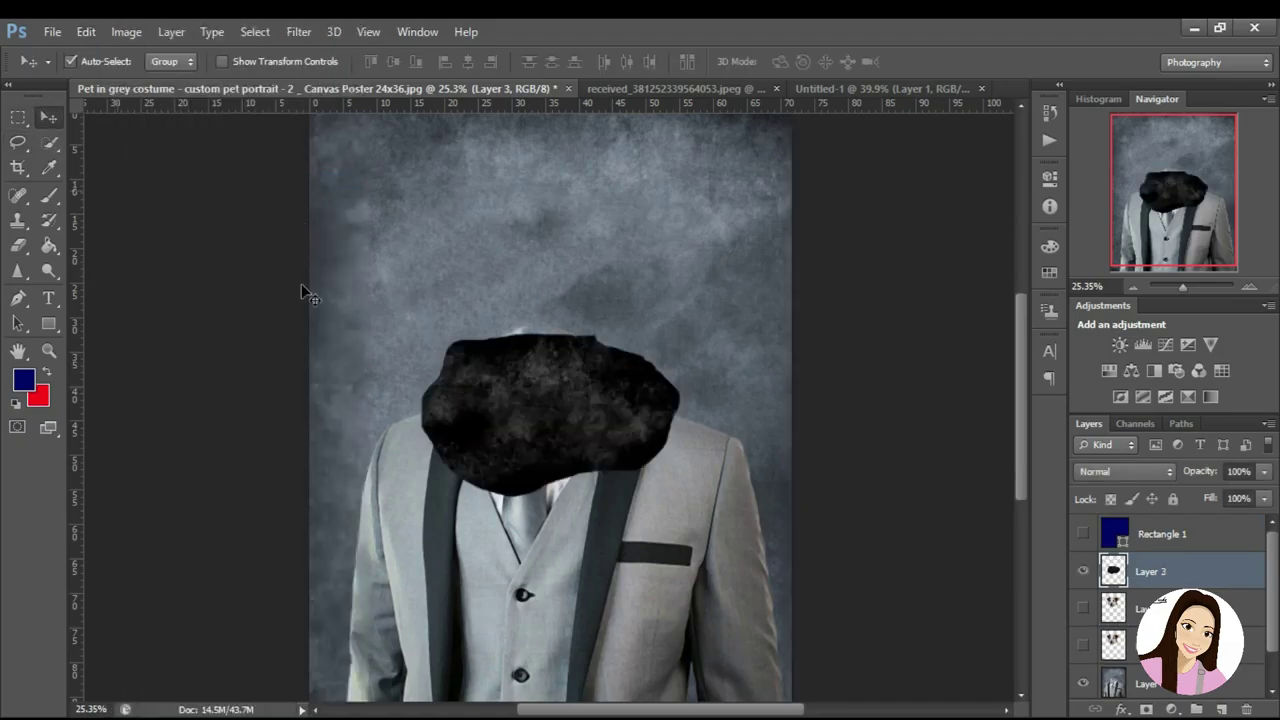
left_click_drag(500, 345, 495, 290)
scroll(1082, 566, "down", 1)
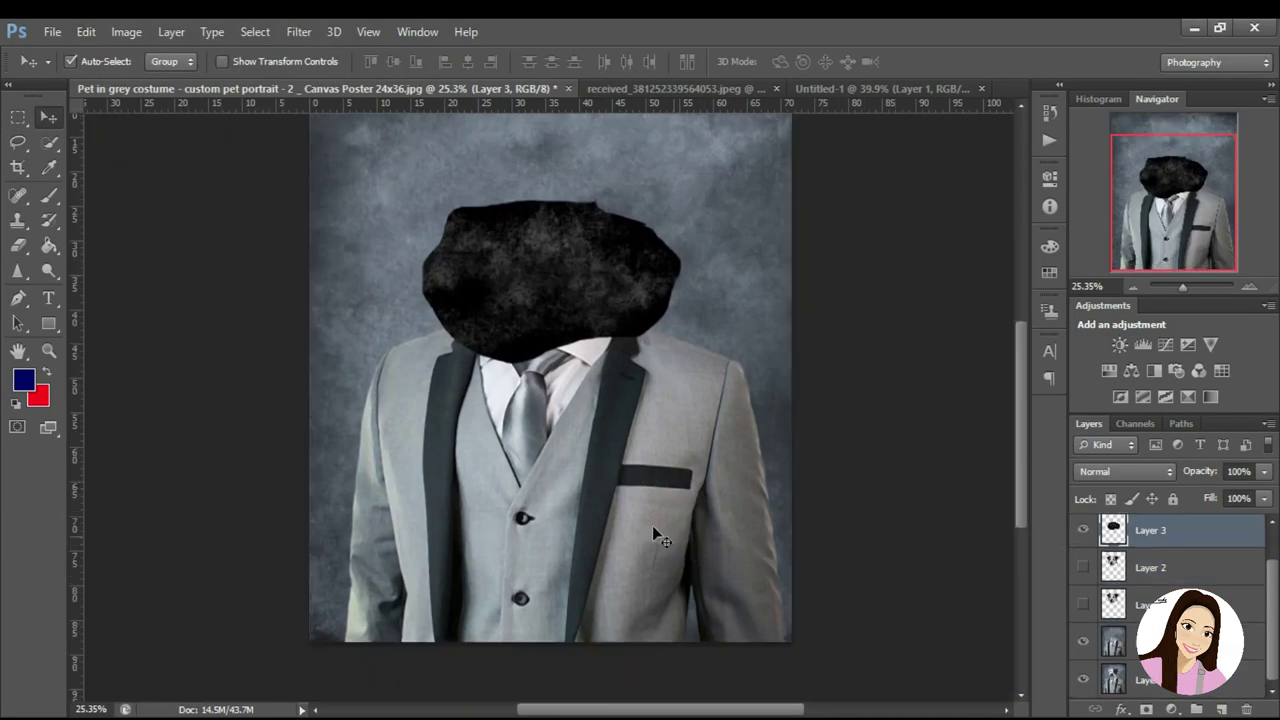
left_click_drag(620, 294, 607, 213)
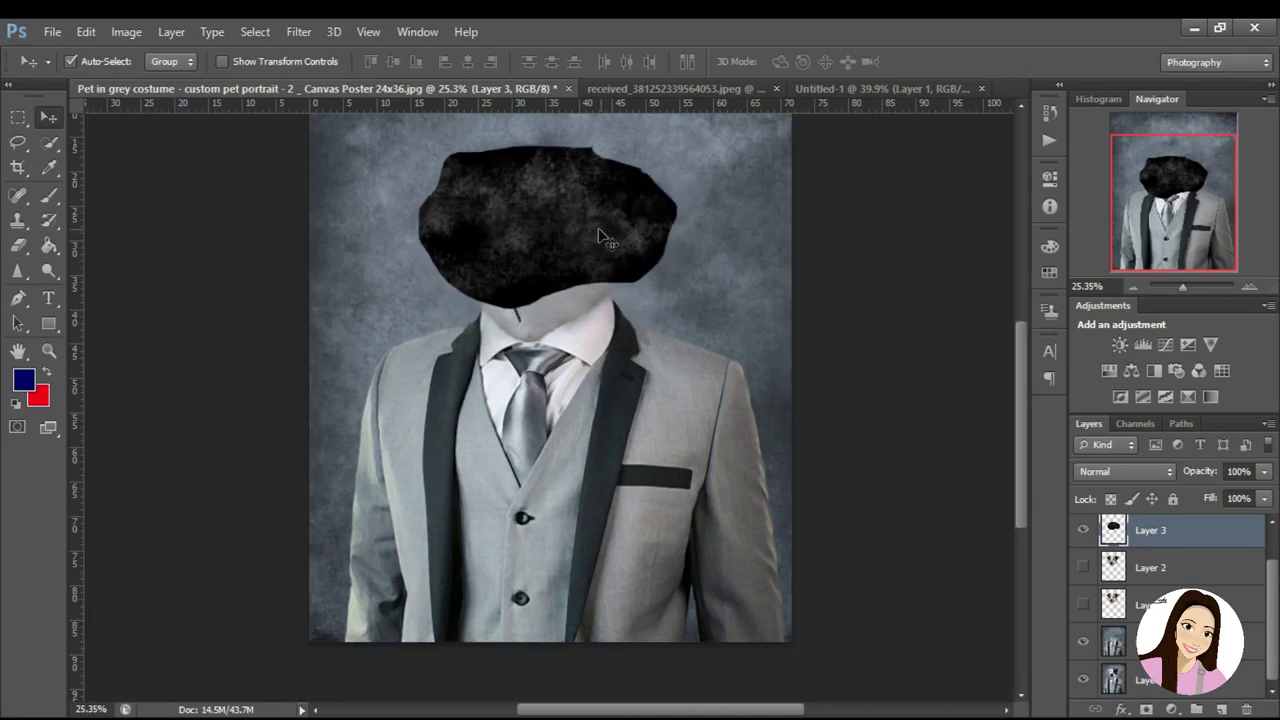
Enlarge the dark patch and shift it up and right over the neck
key("ctrl+t")
left_click_drag(680, 326, 701, 332)
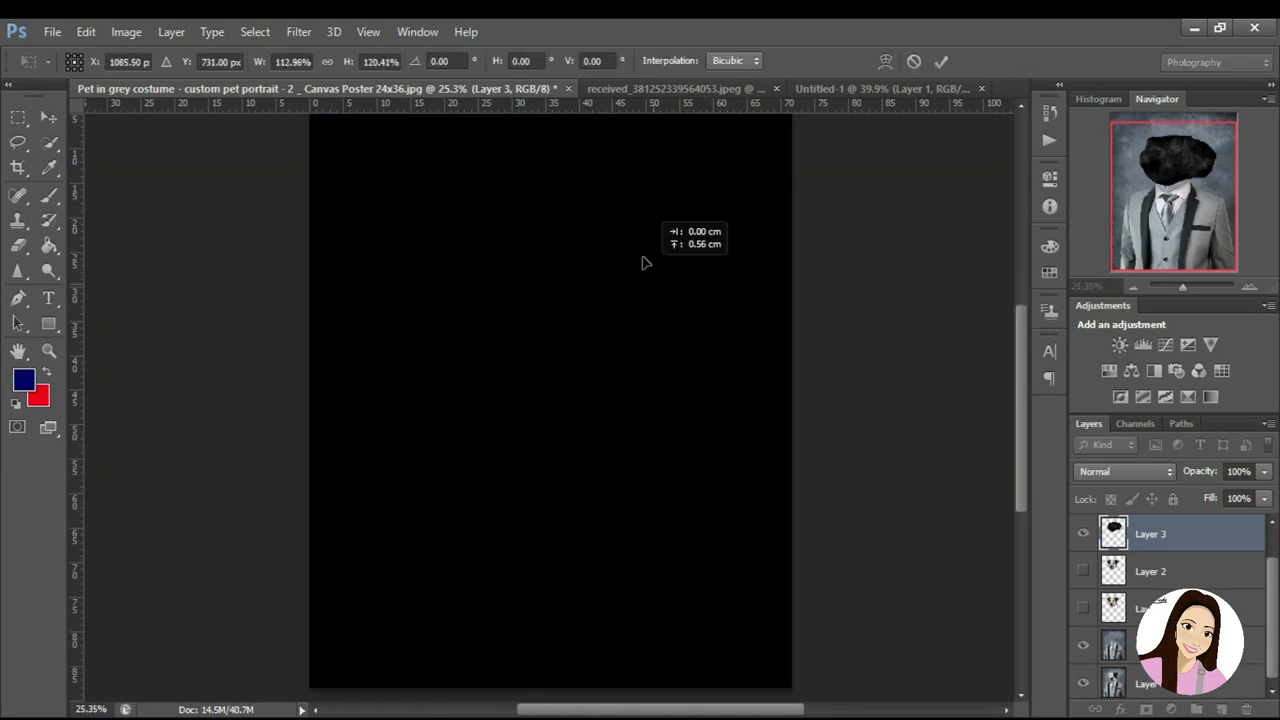
left_click(48, 117)
left_click(543, 300)
mouse_move(580, 266)
left_mouse_down()
mouse_move(662, 234)
mouse_move(596, 254)
left_mouse_up()
left_click(1125, 471)
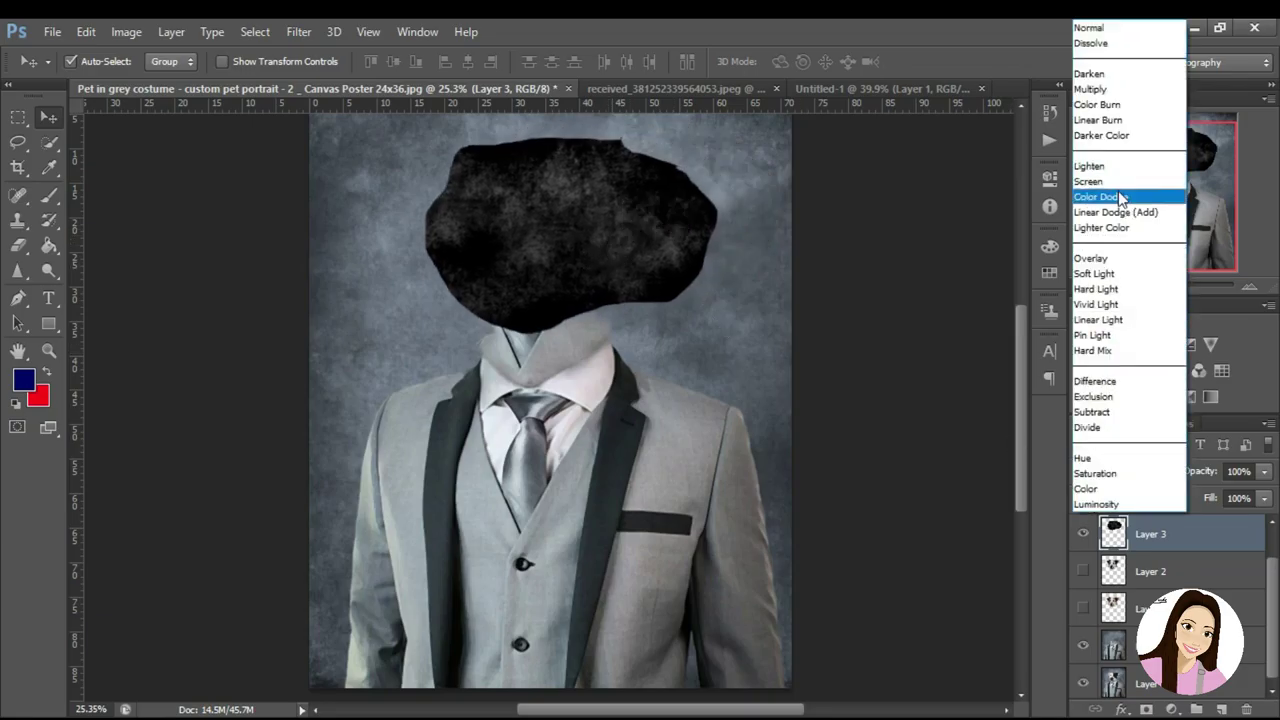
Set the texture patch layer to Screen at 46% opacity, with the dog head layer visible
left_click(1100, 162)
left_click(1083, 571)
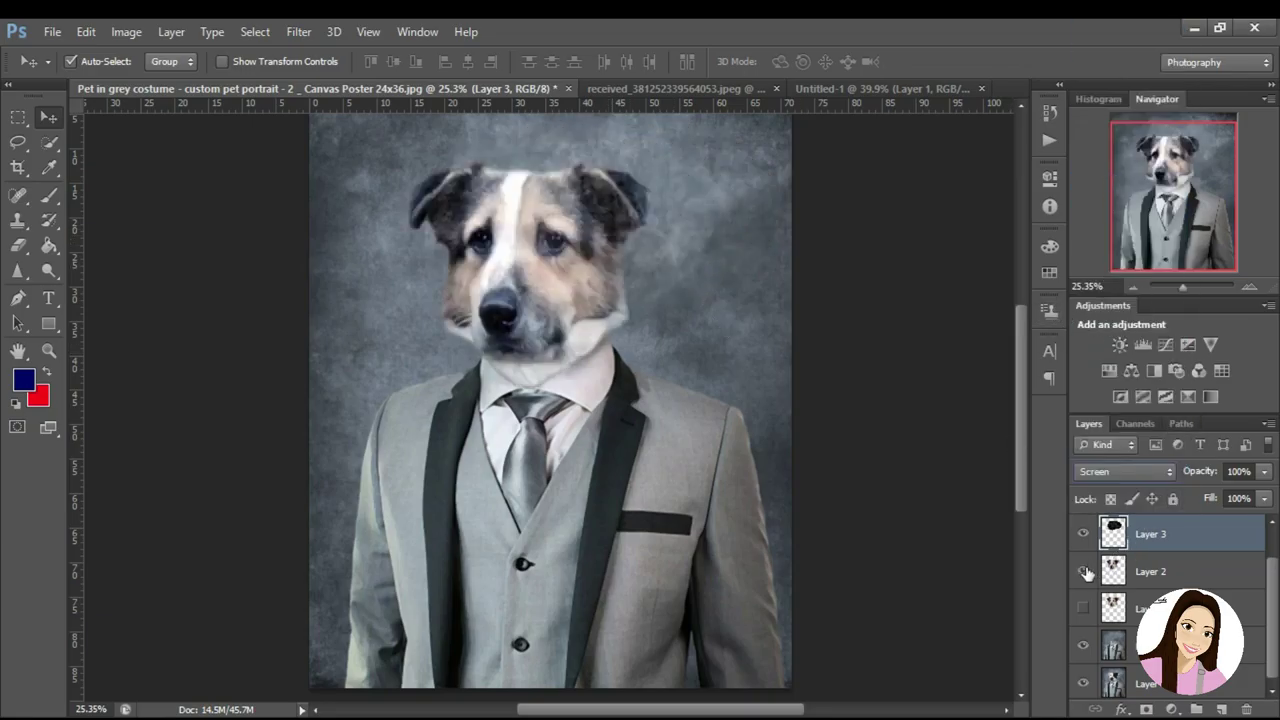
left_click(1264, 471)
left_click_drag(1264, 493, 1218, 499)
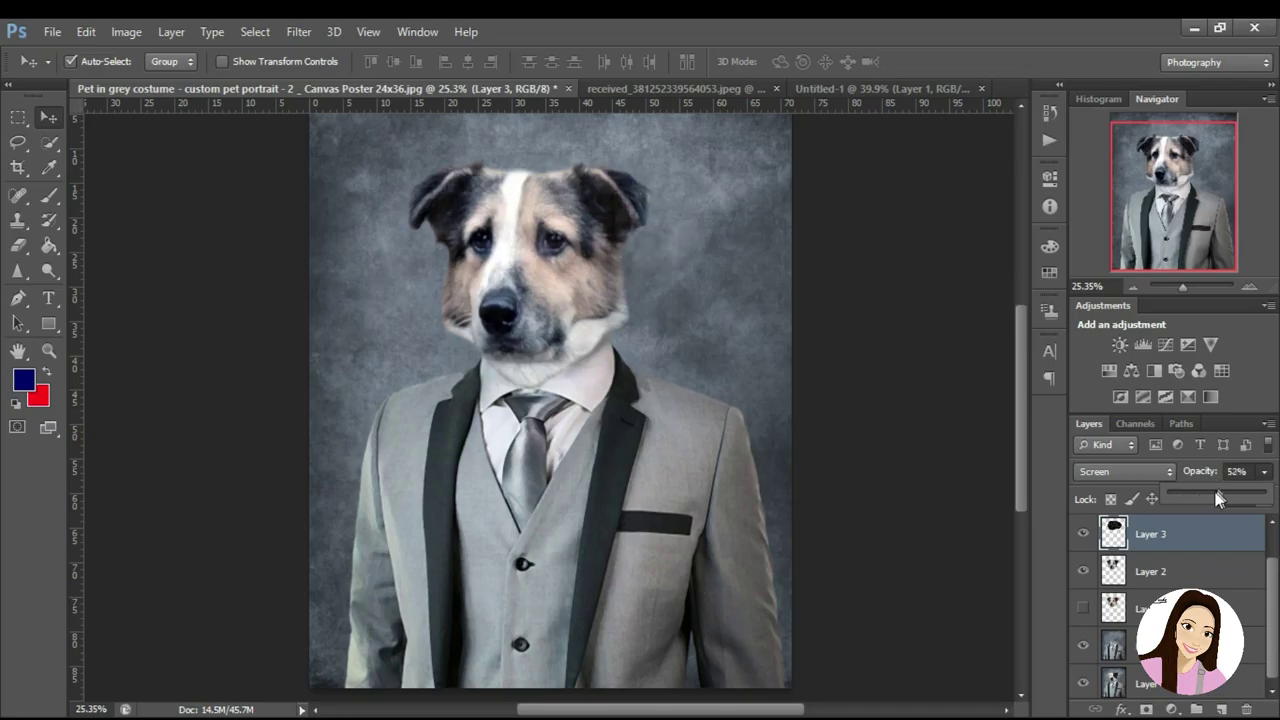
Position the texture patch over the dog head, compare with the original photo, then select the dog head layer
left_click_drag(610, 240, 584, 269)
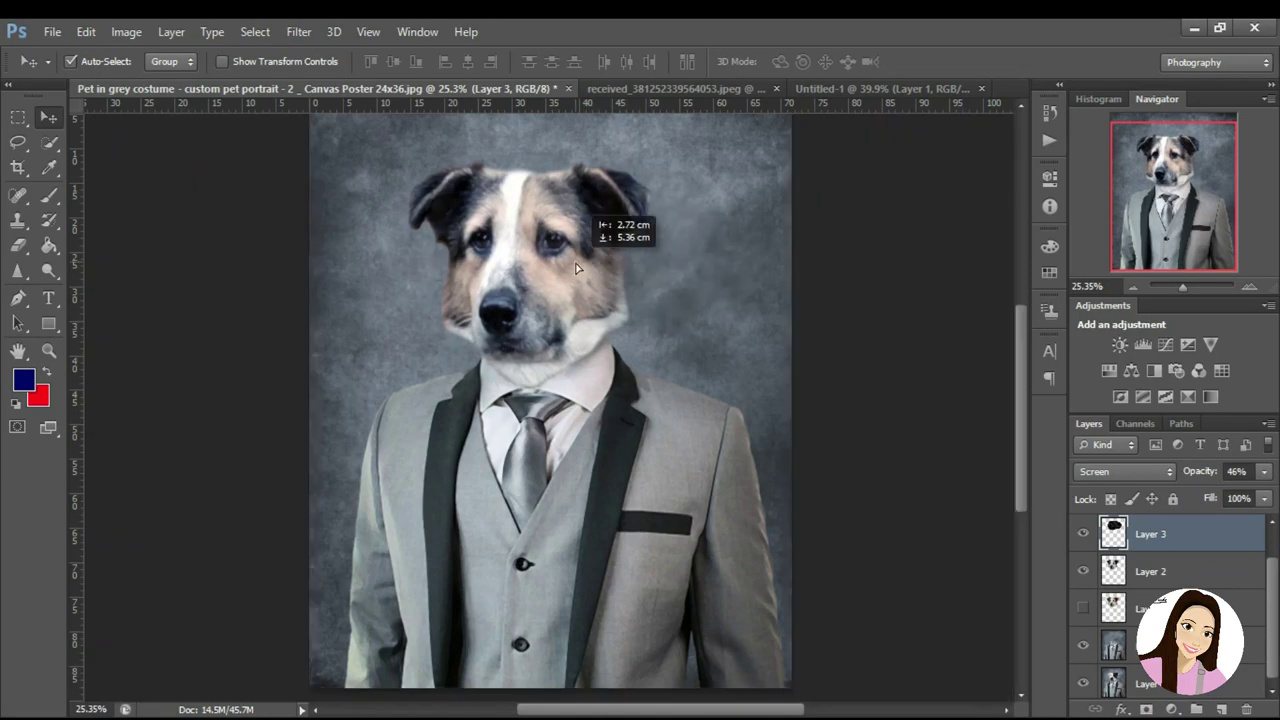
mouse_move(584, 269)
left_mouse_down()
mouse_move(576, 374)
mouse_move(764, 281)
mouse_move(640, 245)
left_mouse_up()
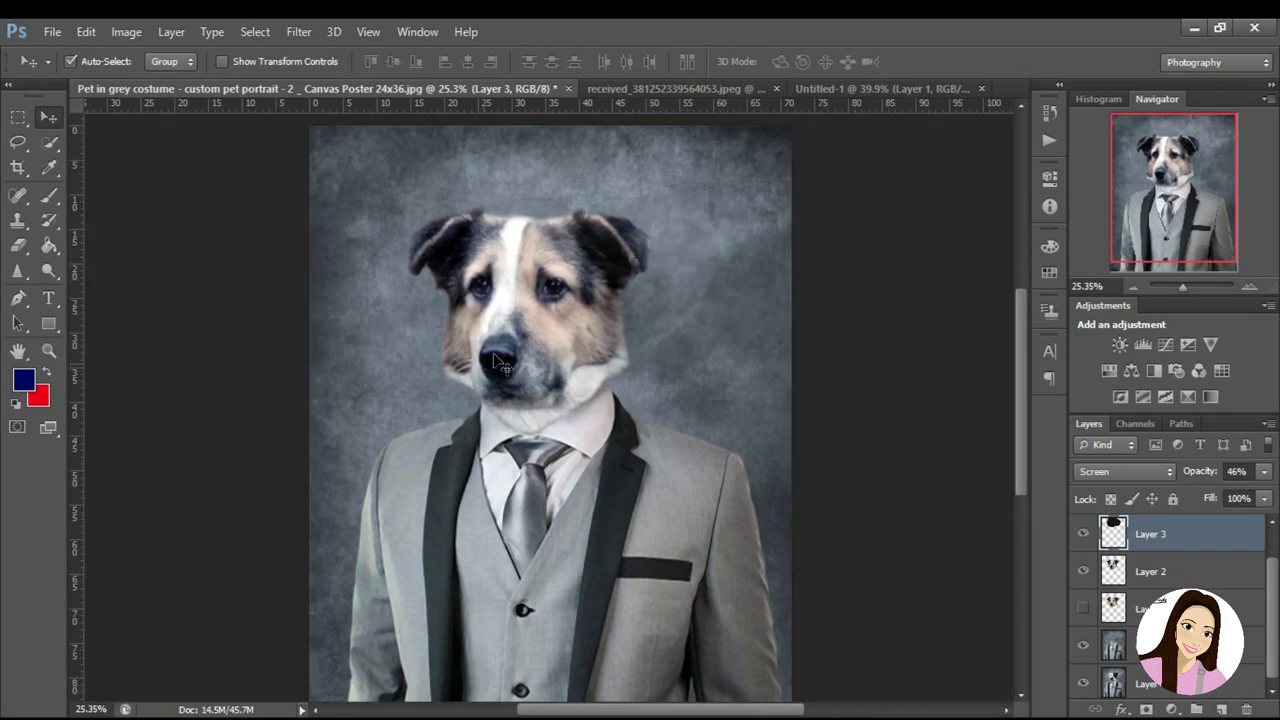
left_click(610, 88)
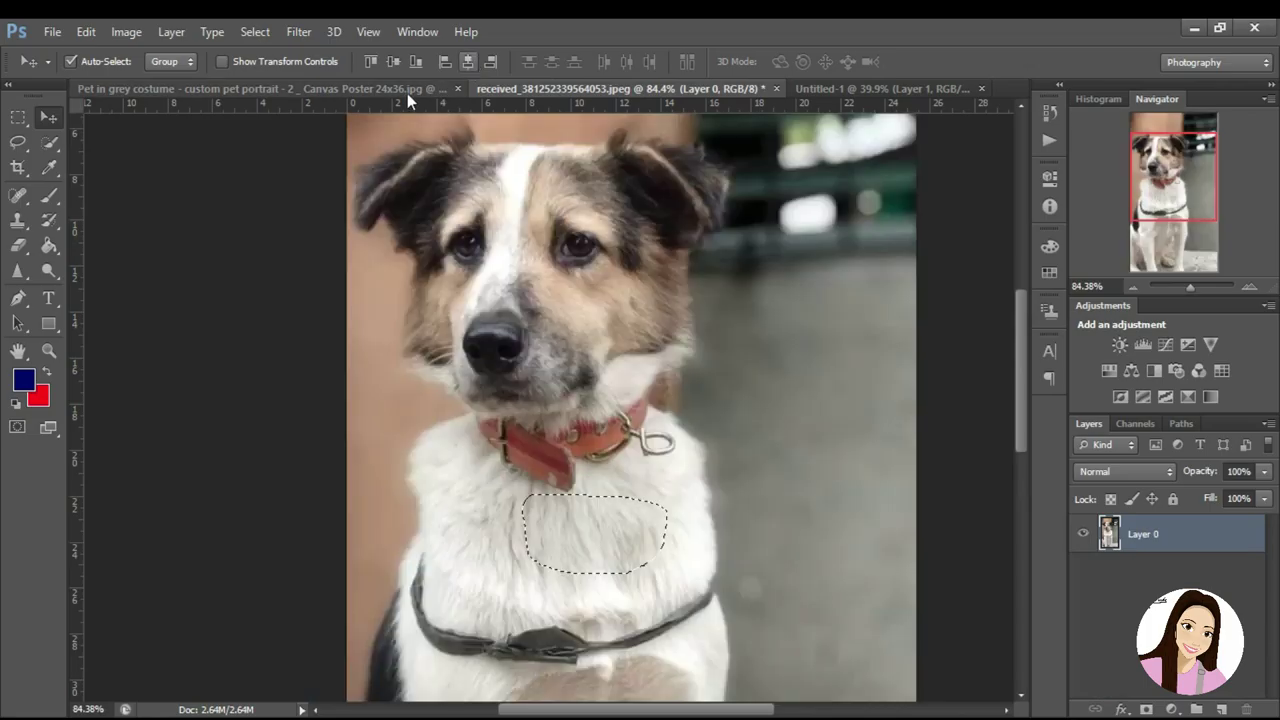
left_click(392, 91)
left_click(1082, 534)
left_click(1082, 534)
left_click(1082, 534)
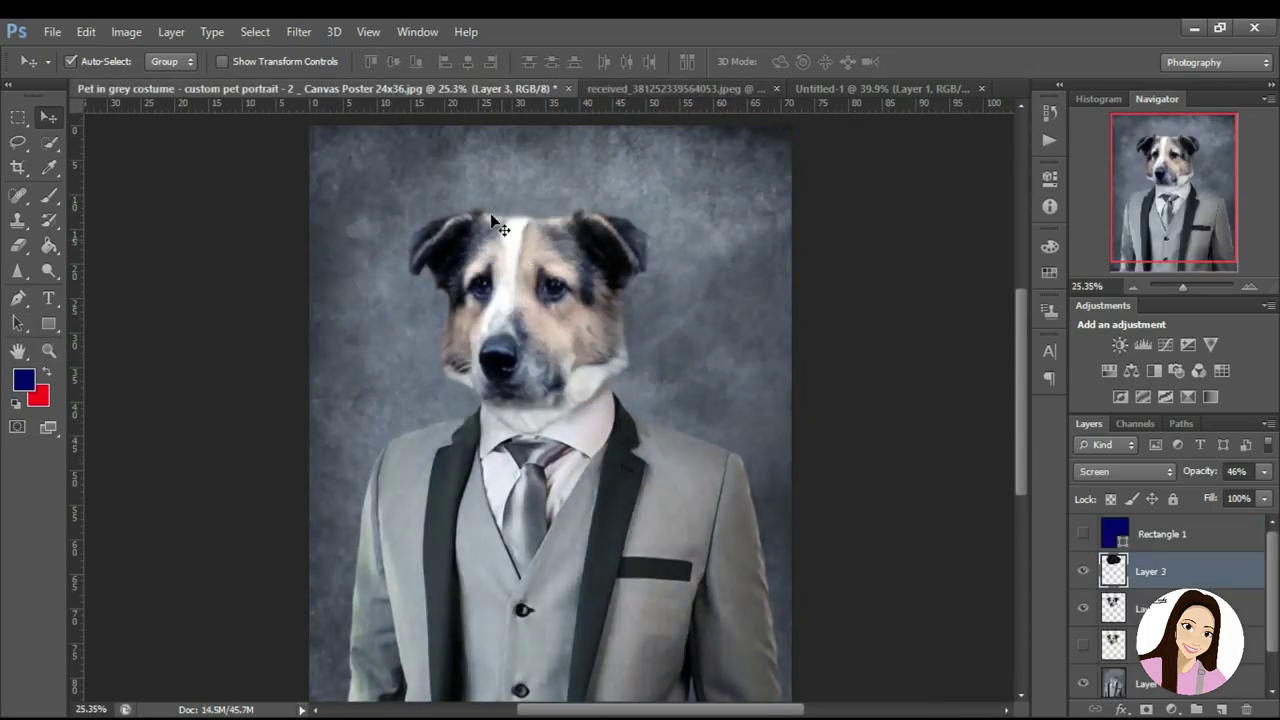
left_click(1150, 607)
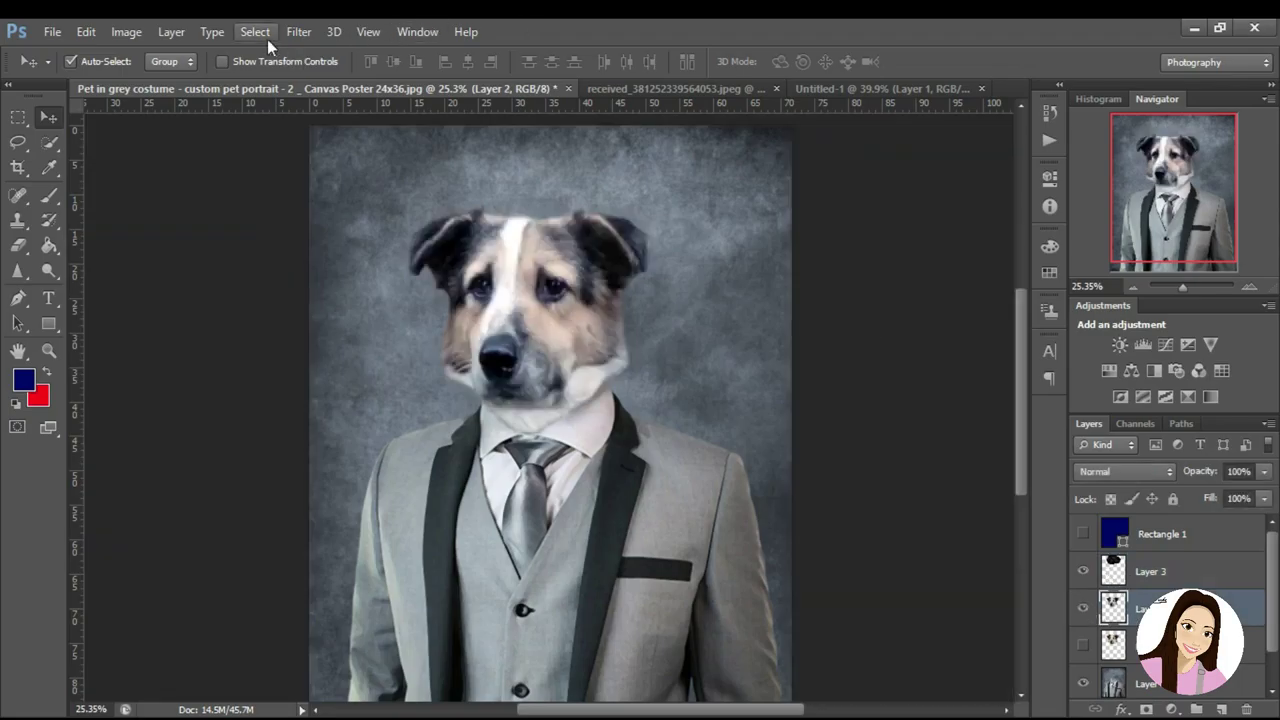
Open Filter > Oil Paint and inspect the fur and eye in the zoomed preview
left_click(298, 31)
left_click(360, 183)
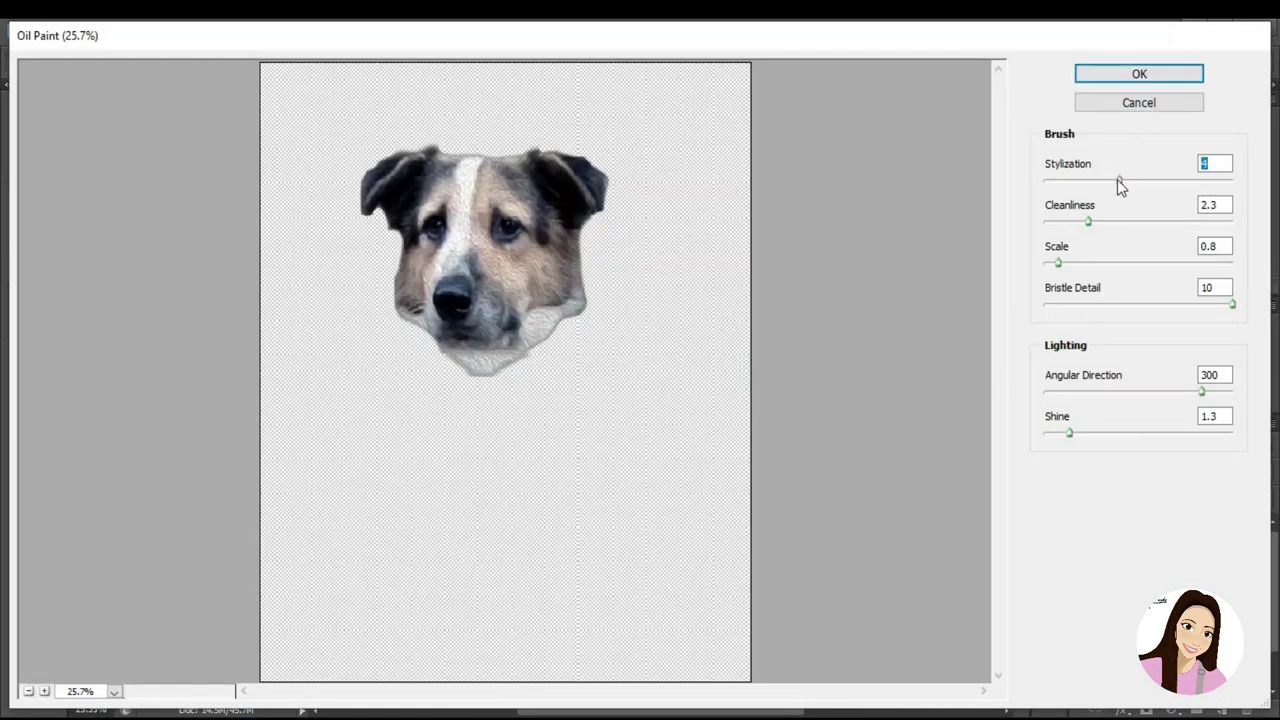
left_click(44, 691)
left_click(617, 434, "ctrl")
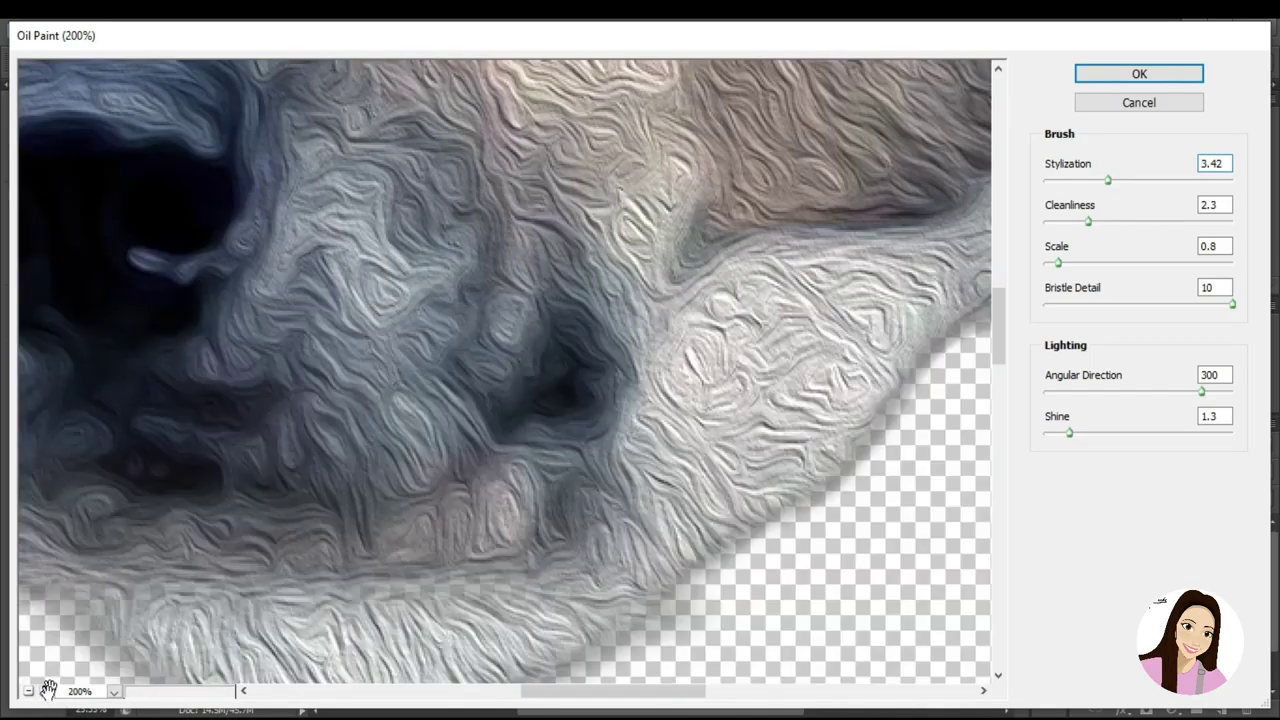
left_click_drag(205, 130, 201, 517)
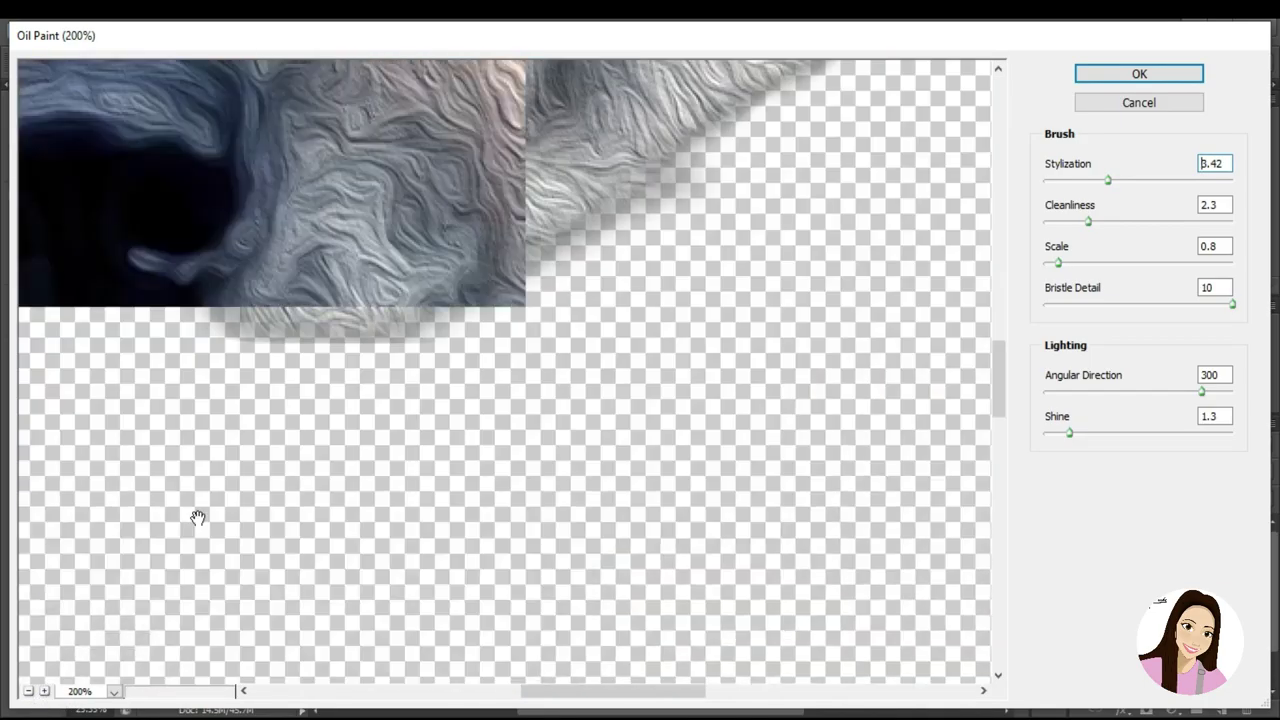
left_click(29, 691)
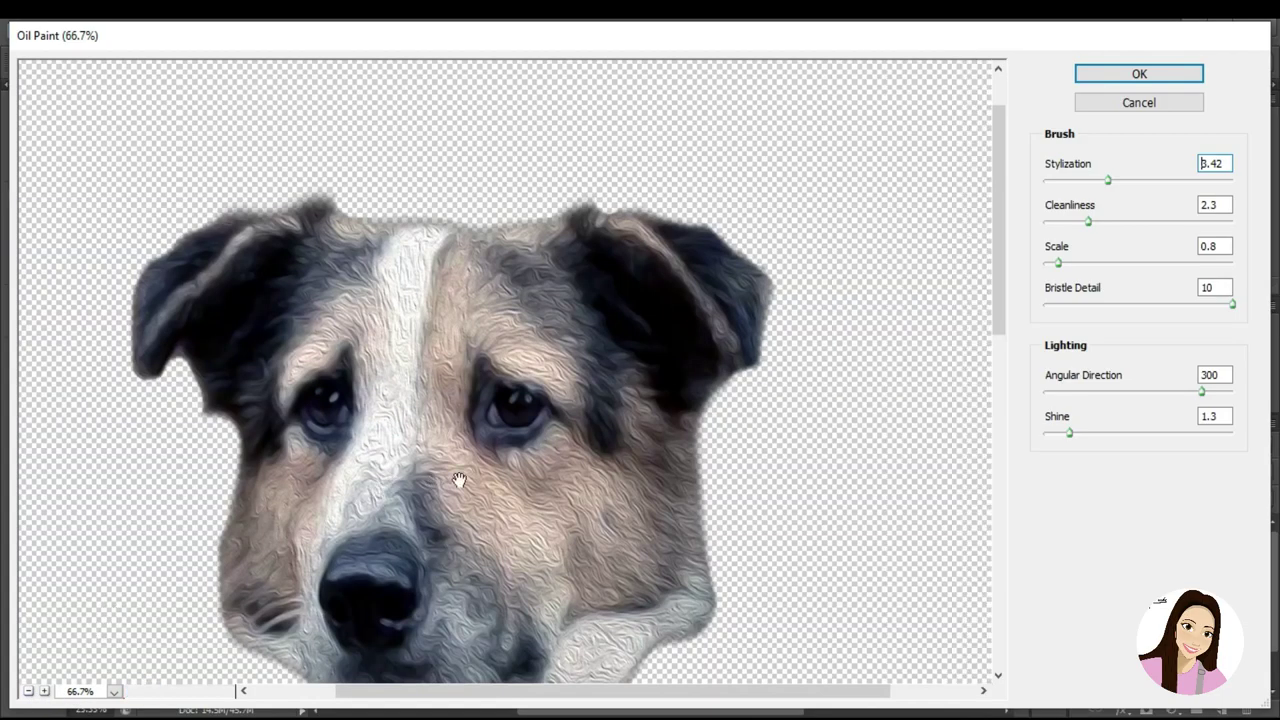
Try out Oil Paint scale, cleanliness, shine, bristle detail and stylization settings
left_click_drag(1058, 262, 1063, 262)
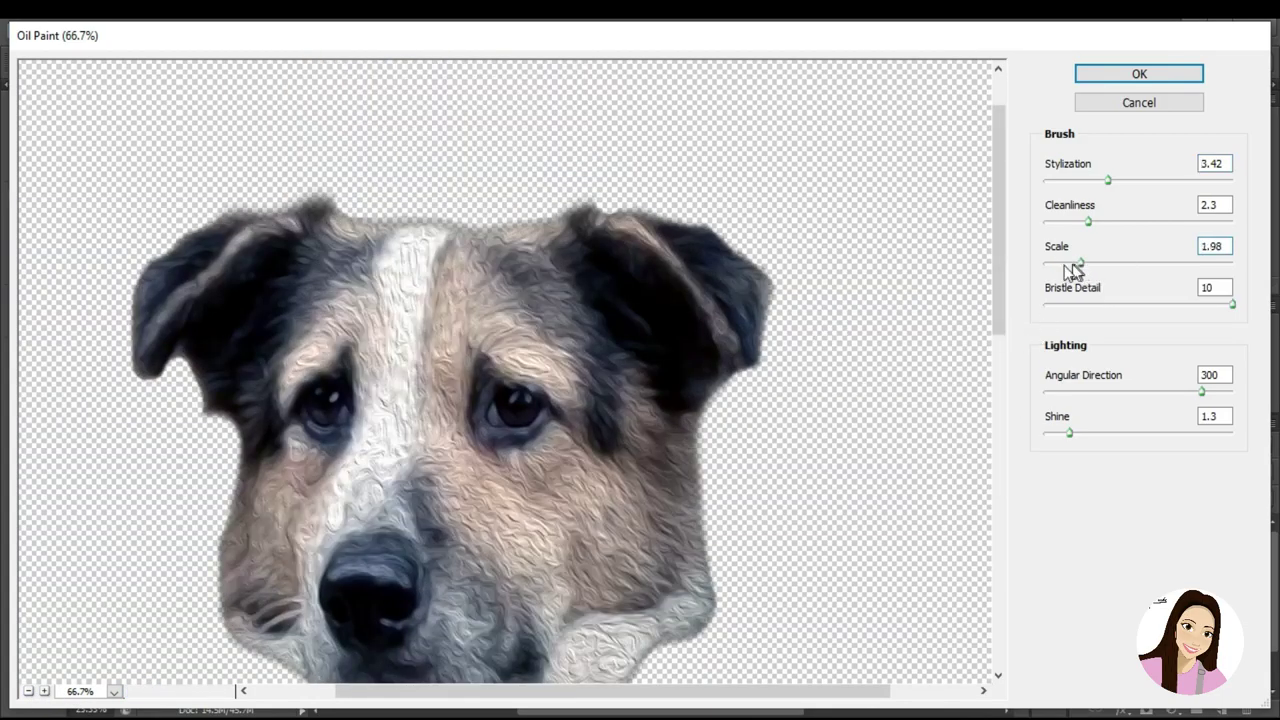
left_click_drag(1088, 221, 1156, 227)
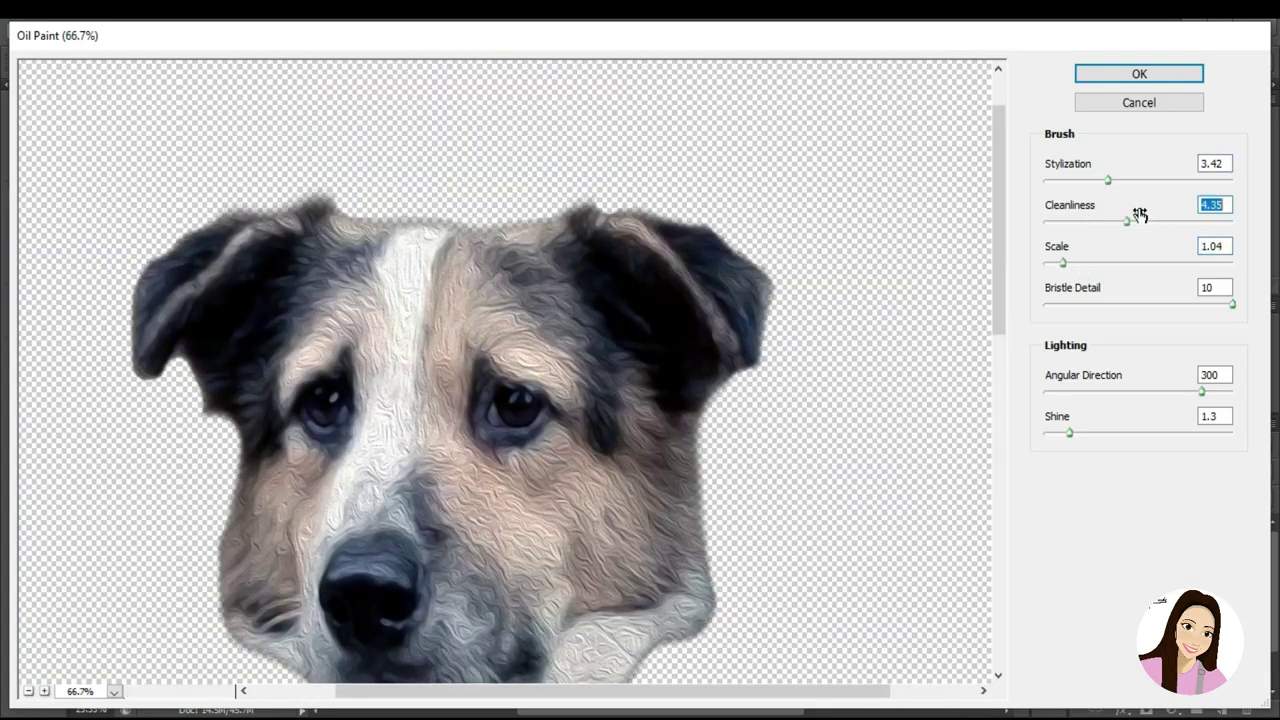
mouse_move(1069, 433)
left_mouse_down()
mouse_move(1107, 433)
mouse_move(1060, 433)
left_mouse_up()
mouse_move(1201, 391)
left_mouse_down()
mouse_move(1145, 391)
mouse_move(1197, 391)
left_mouse_up()
left_click_drag(1065, 263, 1081, 263)
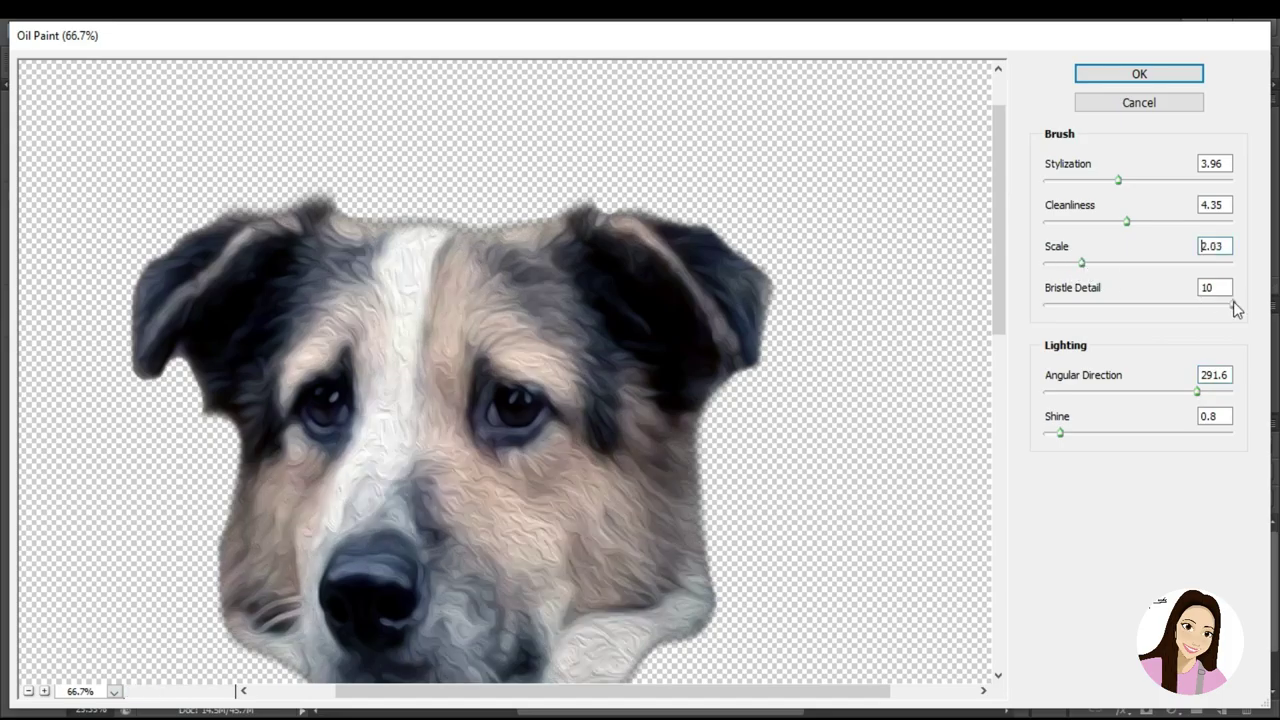
left_click_drag(1152, 316, 1184, 316)
left_click_drag(1081, 263, 1059, 263)
left_click_drag(1127, 221, 1107, 221)
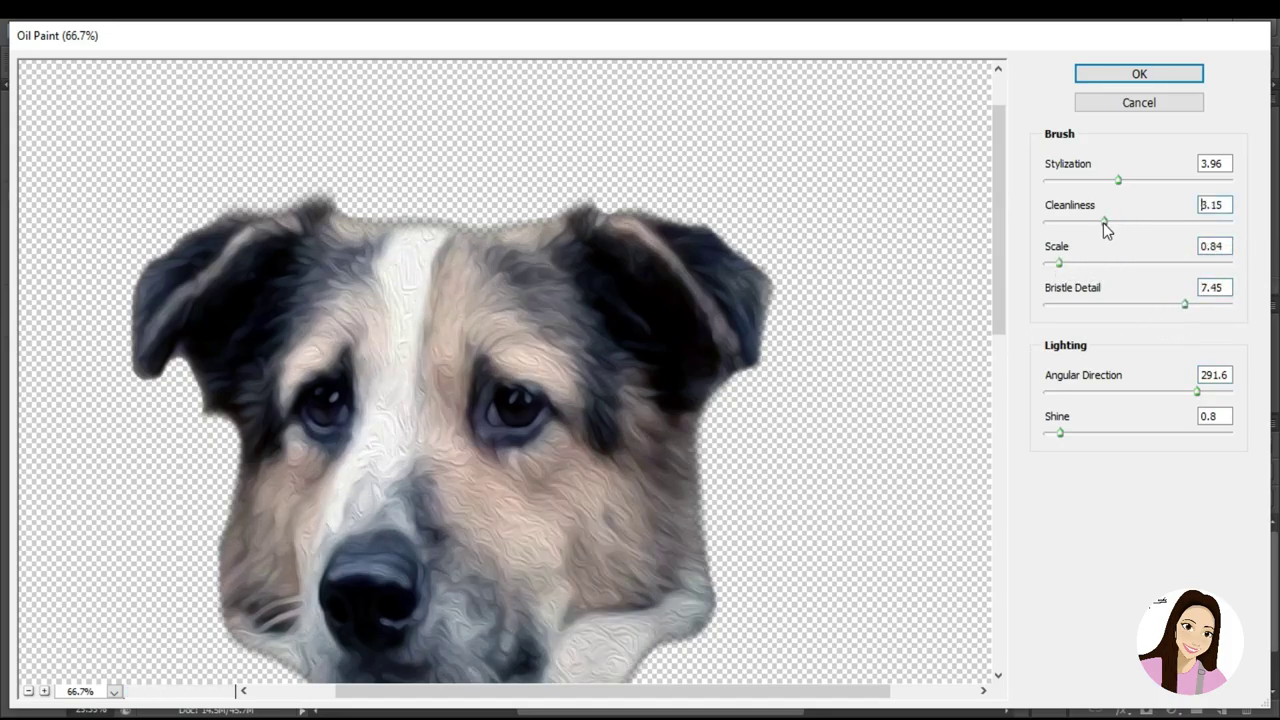
left_click_drag(1096, 175, 1097, 181)
Apply Oil Paint with Scale 1.83, Bristle Detail 5.15, Angle 277.2, Shine 0.75, Stylization 5.2, Cleanliness 5.35
left_click_drag(1072, 263, 1079, 263)
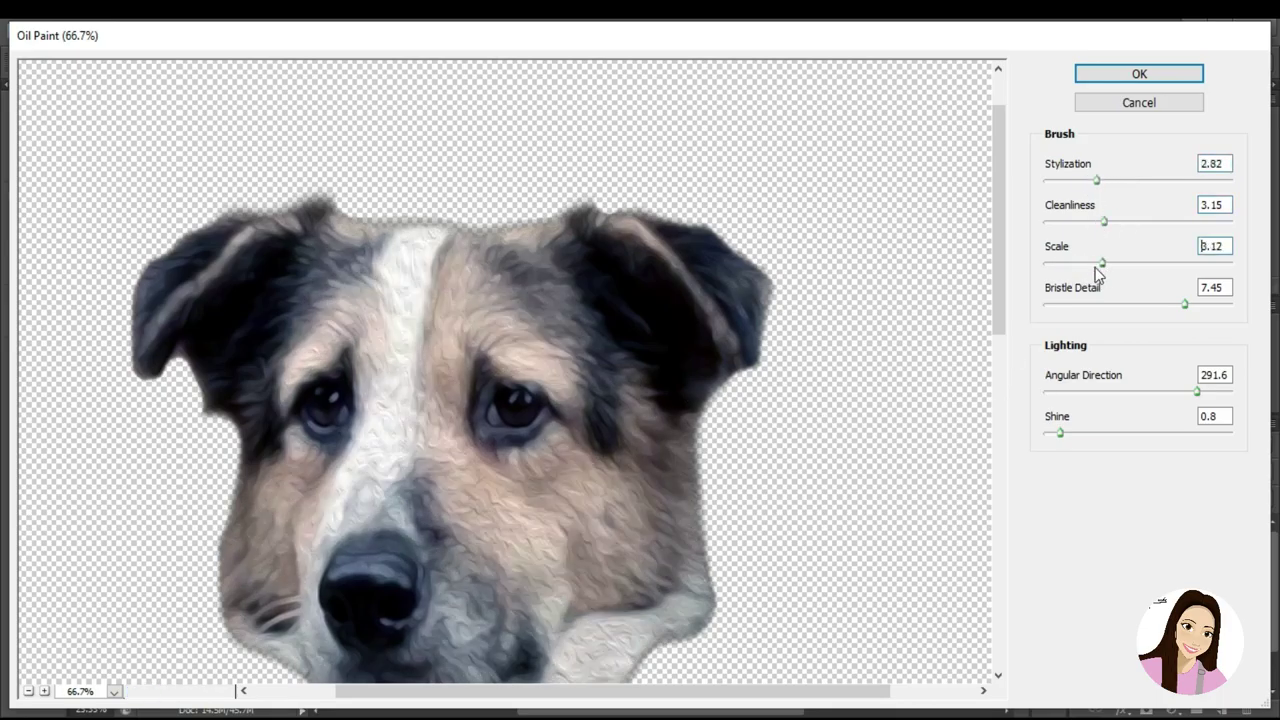
left_click_drag(1185, 304, 1141, 304)
left_click_drag(1112, 395, 1129, 397)
mouse_move(1060, 432)
left_mouse_down()
mouse_move(1091, 437)
mouse_move(1059, 432)
left_mouse_up()
mouse_move(1076, 181)
left_mouse_down()
mouse_move(1146, 181)
mouse_move(1116, 181)
left_mouse_up()
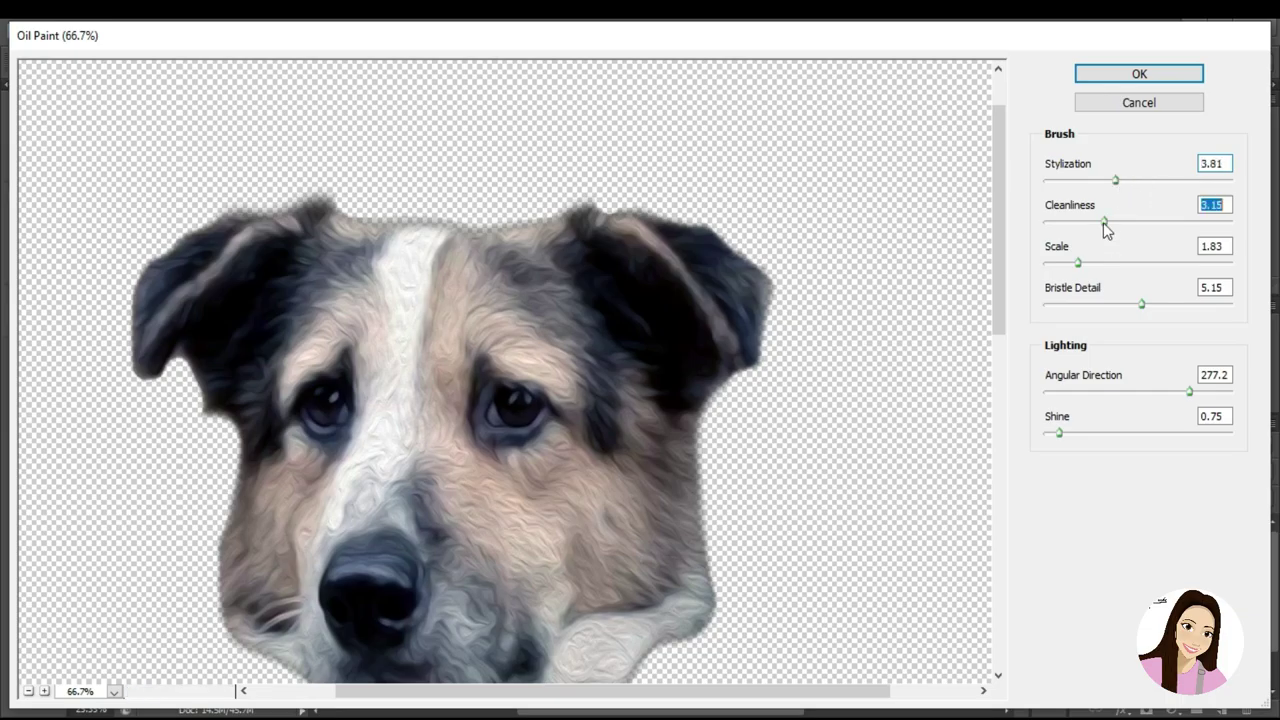
left_click_drag(1078, 232, 1101, 233)
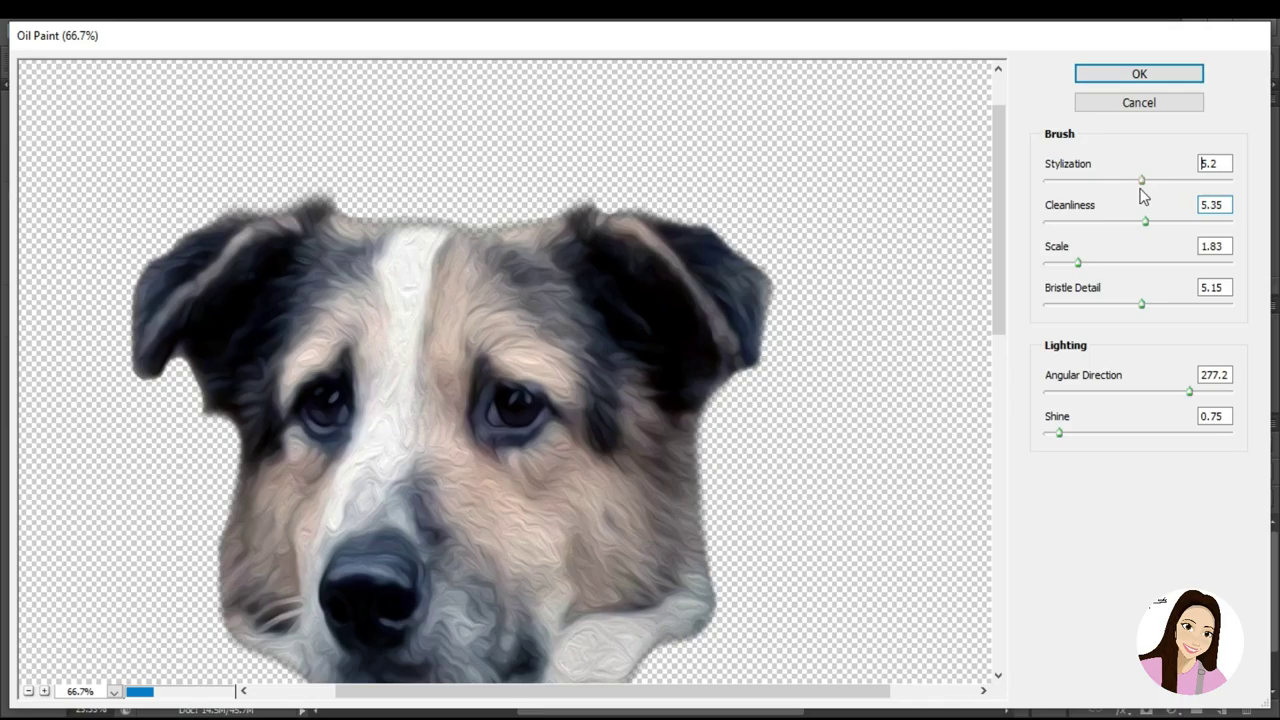
left_click(1150, 73)
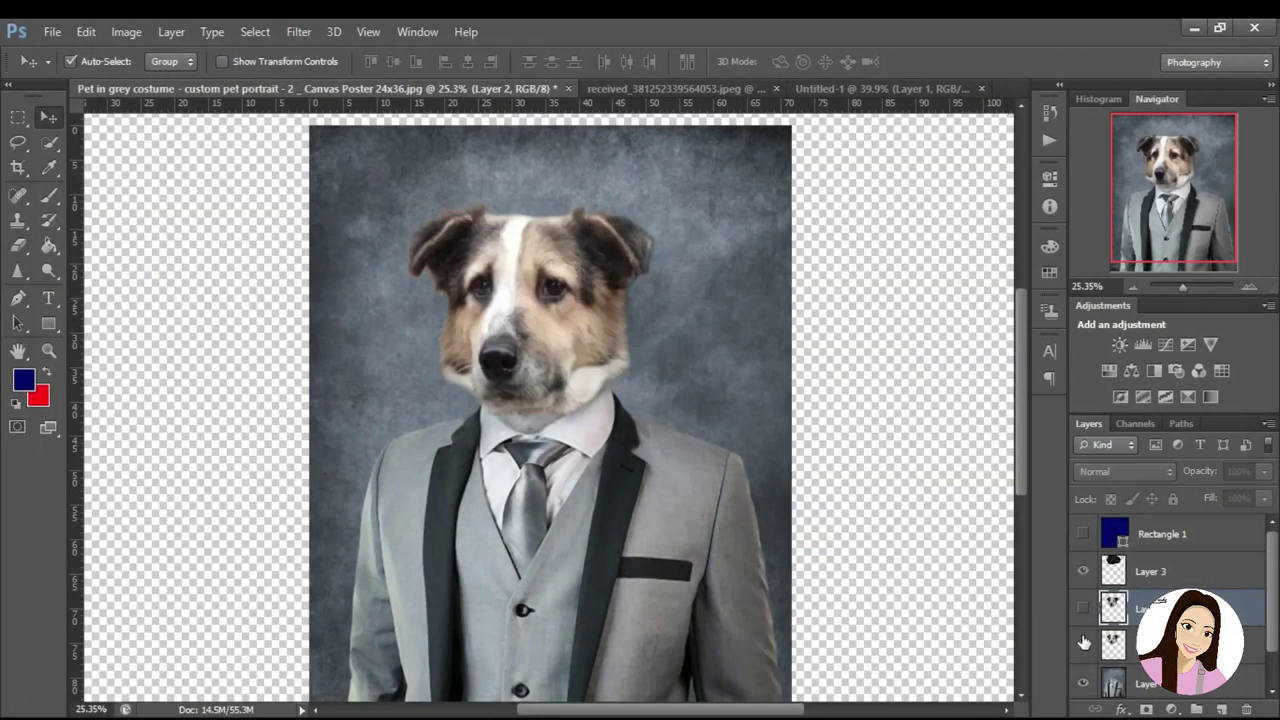
Toggle the dog head layer to compare, then zoom in on the painted nose
left_click(1083, 607)
left_click(49, 350)
mouse_move(356, 342)
left_mouse_down()
mouse_move(496, 353)
mouse_move(820, 334)
mouse_move(668, 394)
left_mouse_up()
mouse_move(523, 328)
left_mouse_down()
mouse_move(575, 315)
mouse_move(671, 343)
mouse_move(626, 331)
mouse_move(640, 271)
mouse_move(600, 280)
mouse_move(693, 423)
mouse_move(691, 466)
mouse_move(740, 491)
mouse_move(560, 309)
mouse_move(562, 328)
mouse_move(470, 330)
mouse_move(545, 332)
mouse_move(520, 335)
left_mouse_up()
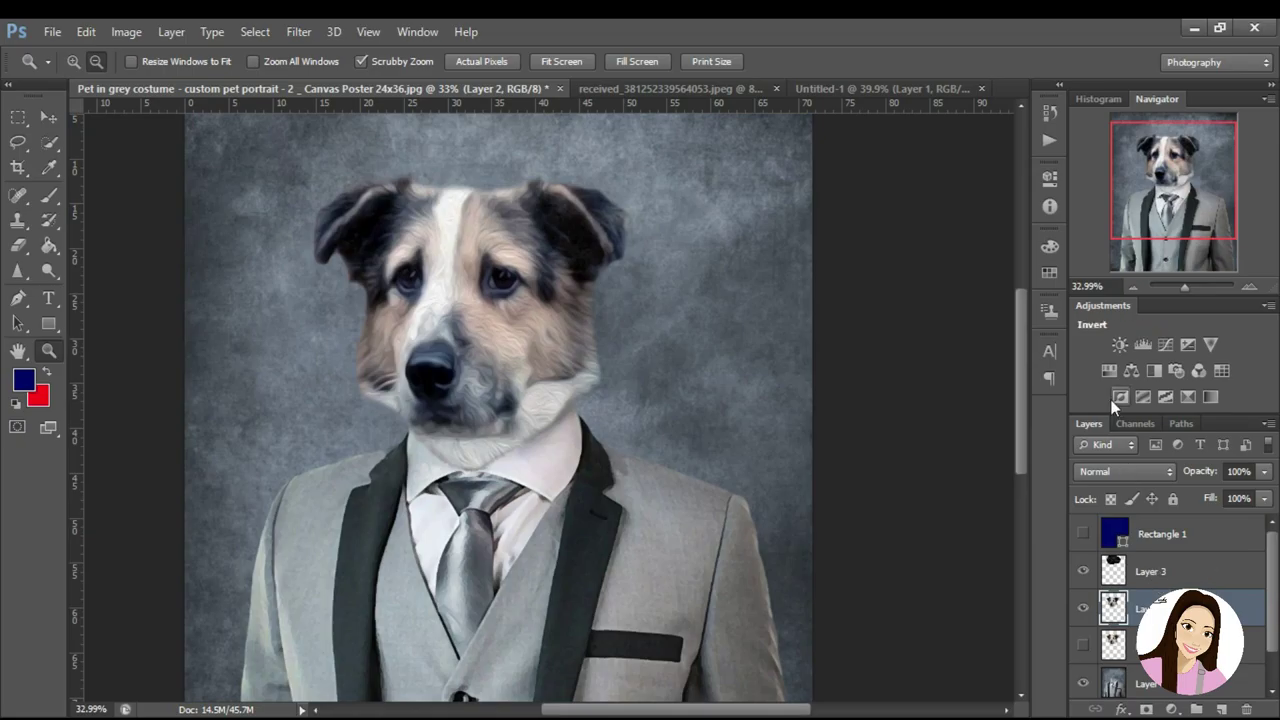
Add a Brightness/Contrast adjustment with Brightness 9 and lowered contrast
left_click(1120, 344)
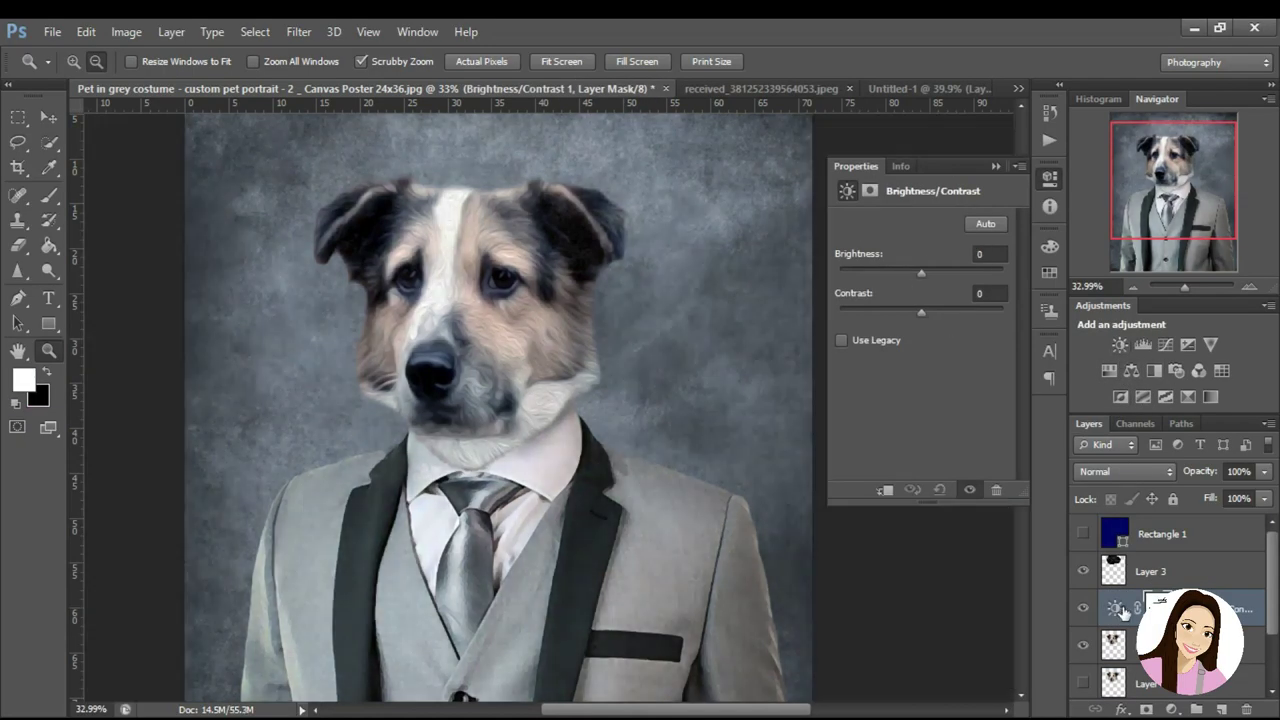
mouse_move(921, 272)
left_mouse_down()
mouse_move(901, 272)
mouse_move(932, 268)
mouse_move(918, 268)
mouse_move(976, 317)
mouse_move(877, 312)
mouse_move(949, 304)
mouse_move(846, 314)
mouse_move(962, 311)
mouse_move(861, 319)
left_mouse_up()
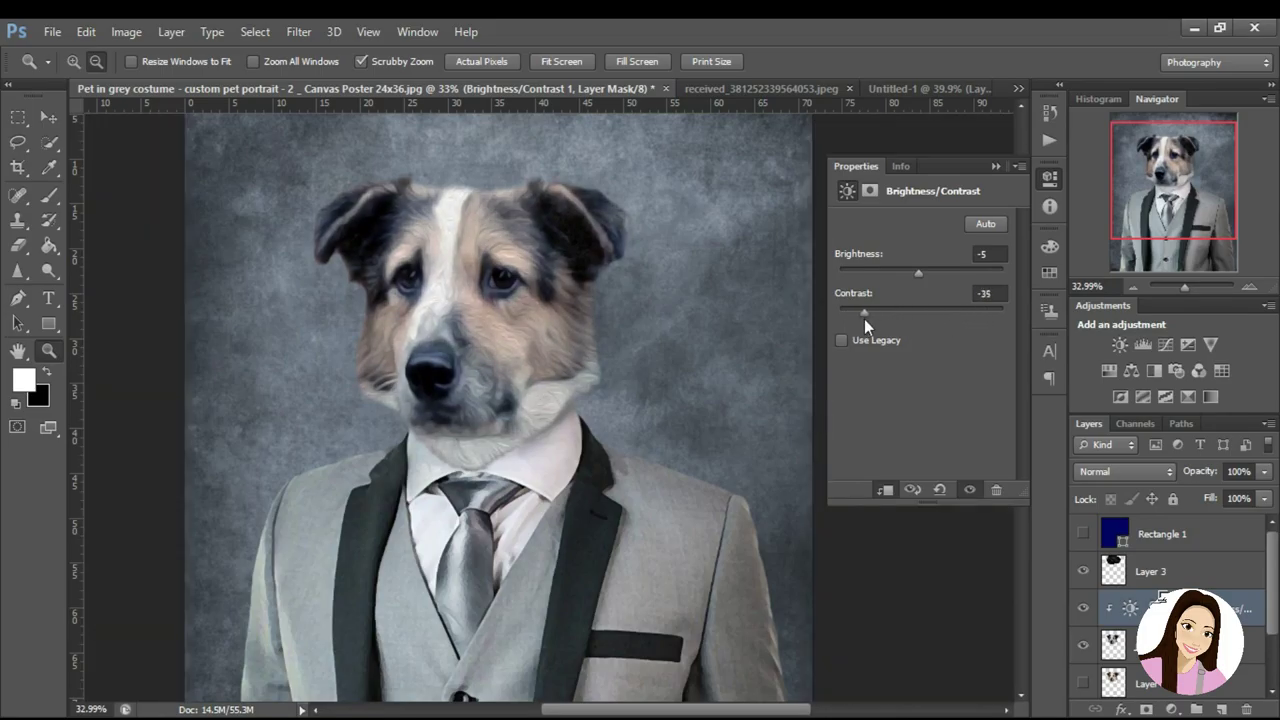
left_click_drag(919, 269, 926, 267)
left_click_drag(866, 312, 900, 310)
left_click(997, 166)
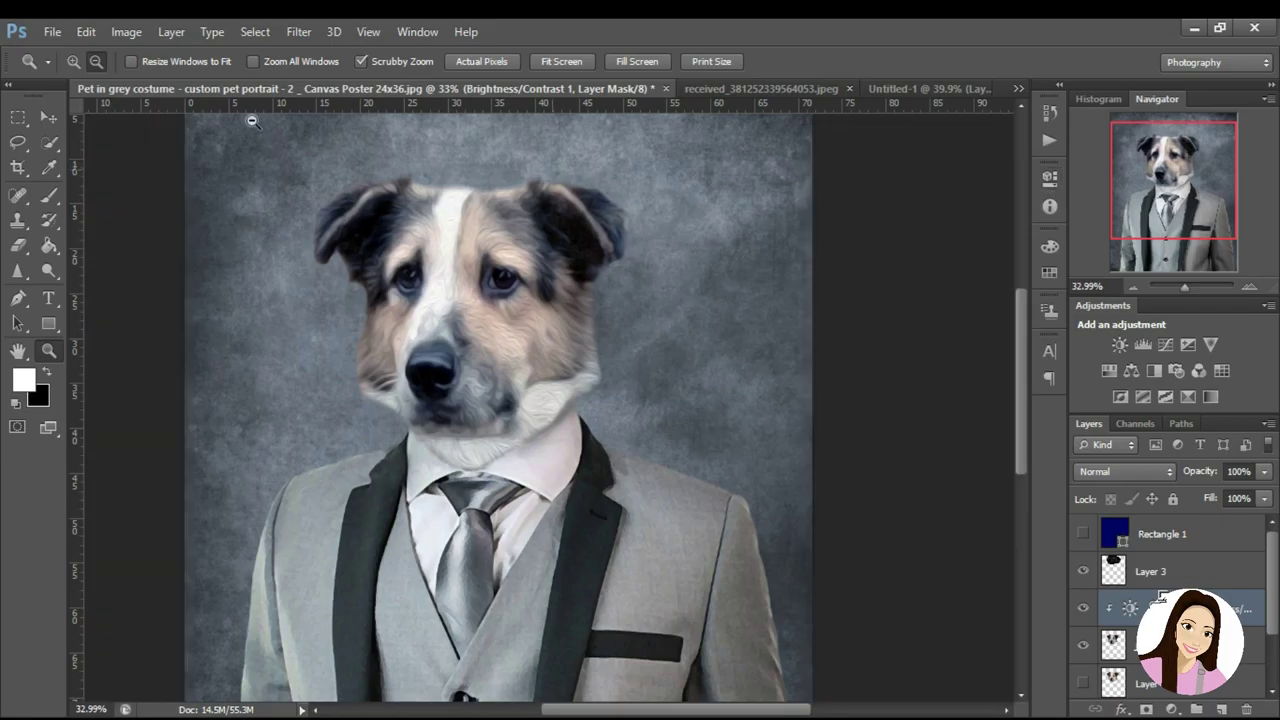